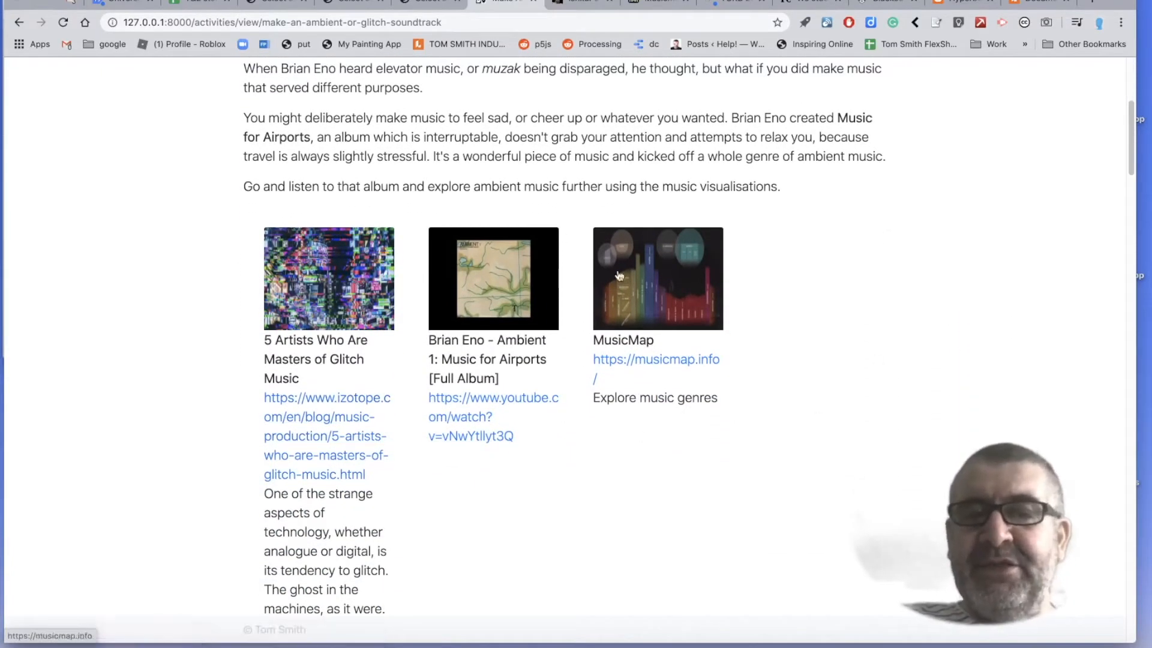
# Open the Brian Eno "Ambient 1: Music for Airports" video from its link, view it and close it
pyautogui.click(473, 405)
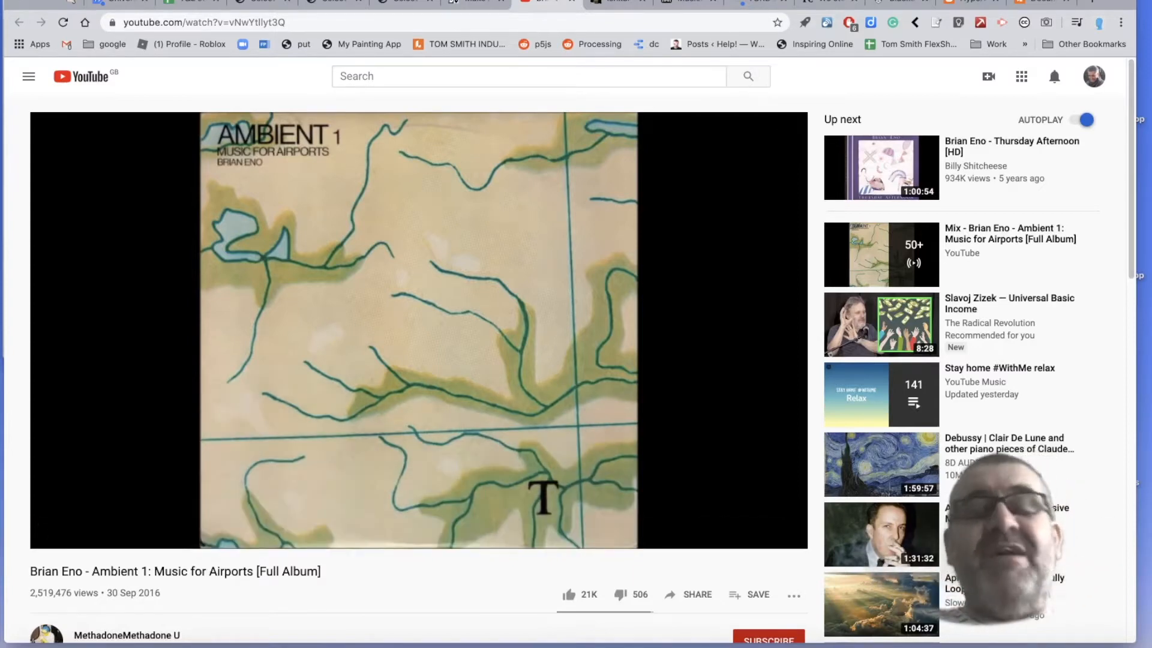
pyautogui.click(573, 4)
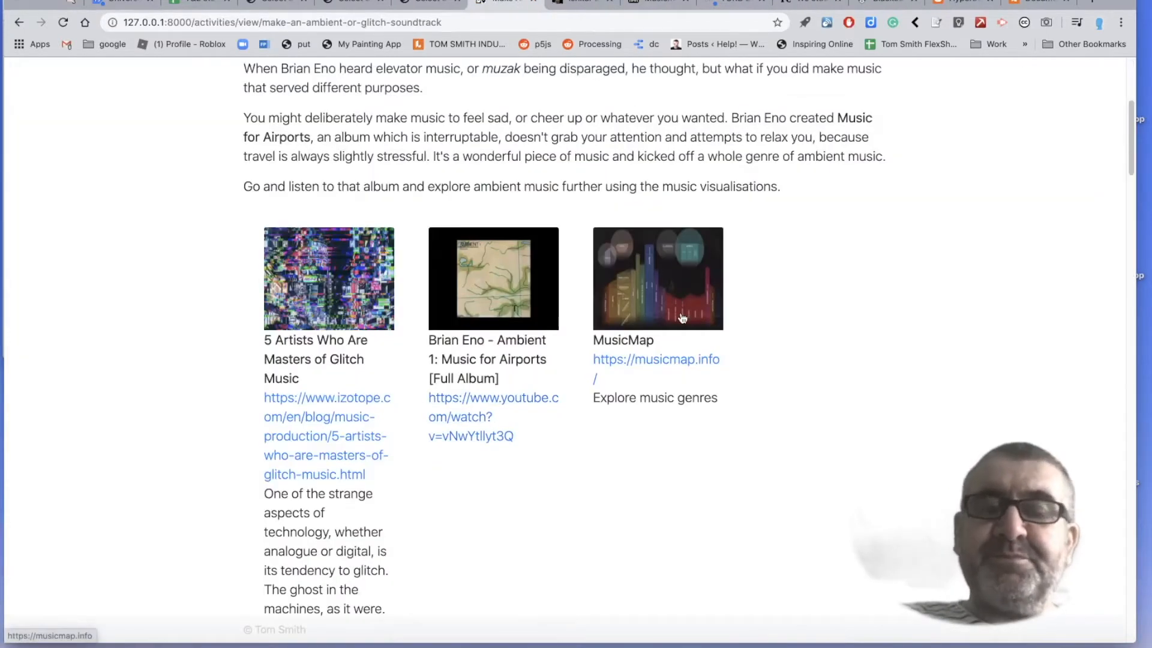
# Look through the activity's listening links and open Ishkur's Guide to Electronic Music
pyautogui.scroll(-3, 682, 318)
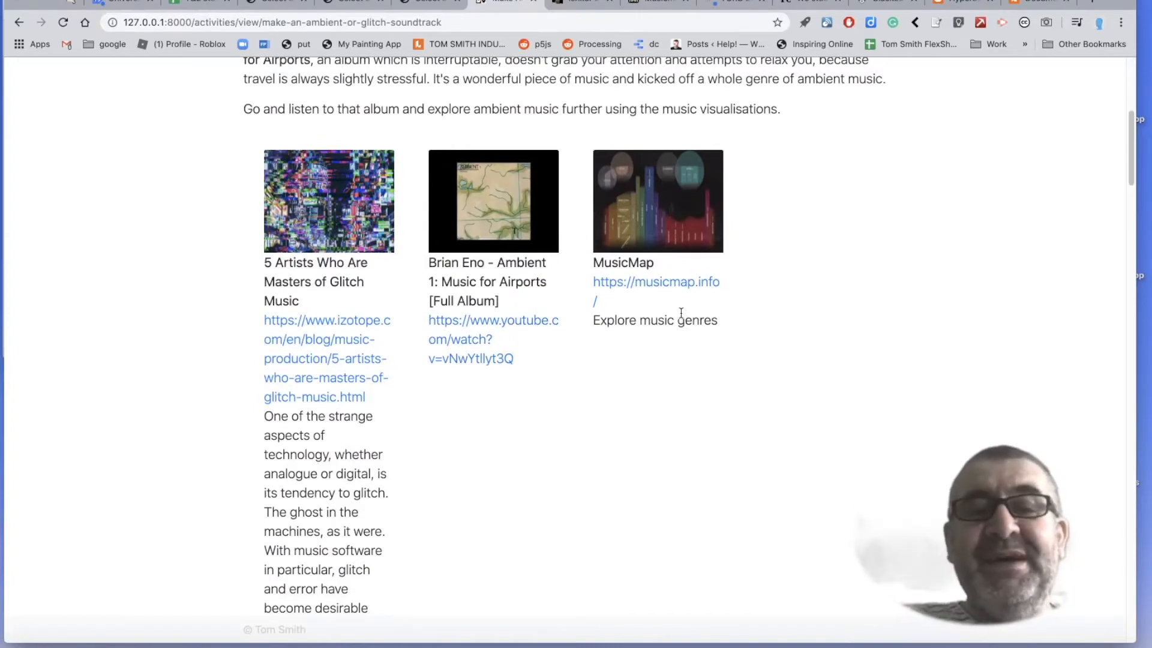
pyautogui.scroll(-4, 681, 313)
pyautogui.scroll(-3, 682, 318)
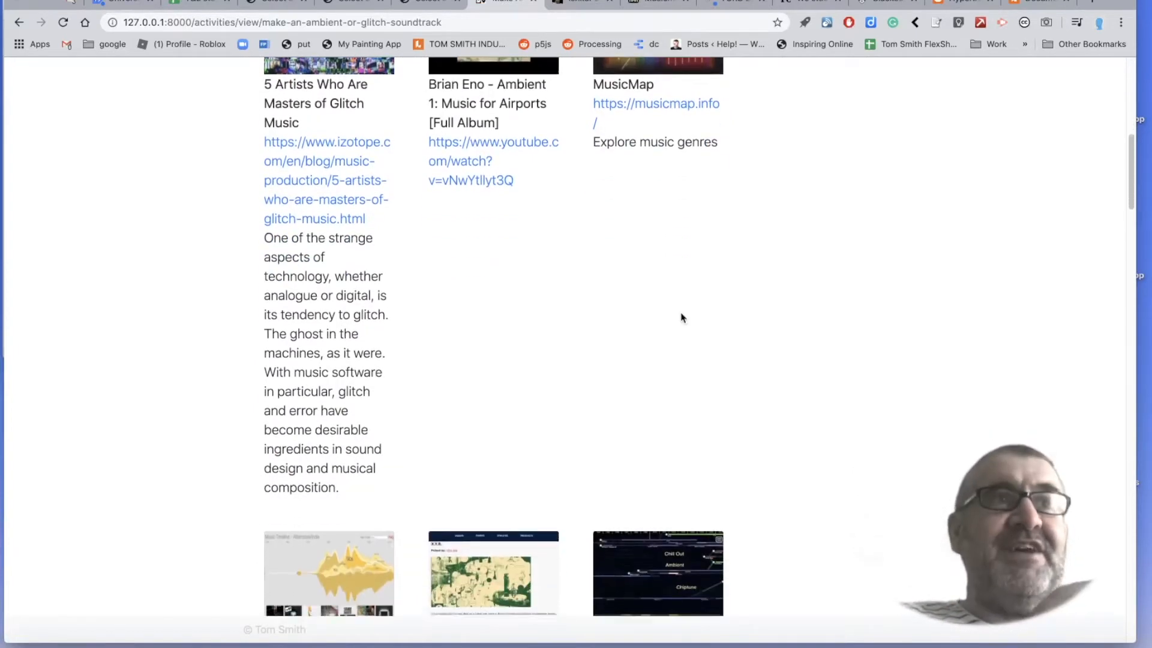
pyautogui.scroll(-6, 682, 318)
pyautogui.scroll(-10, 683, 318)
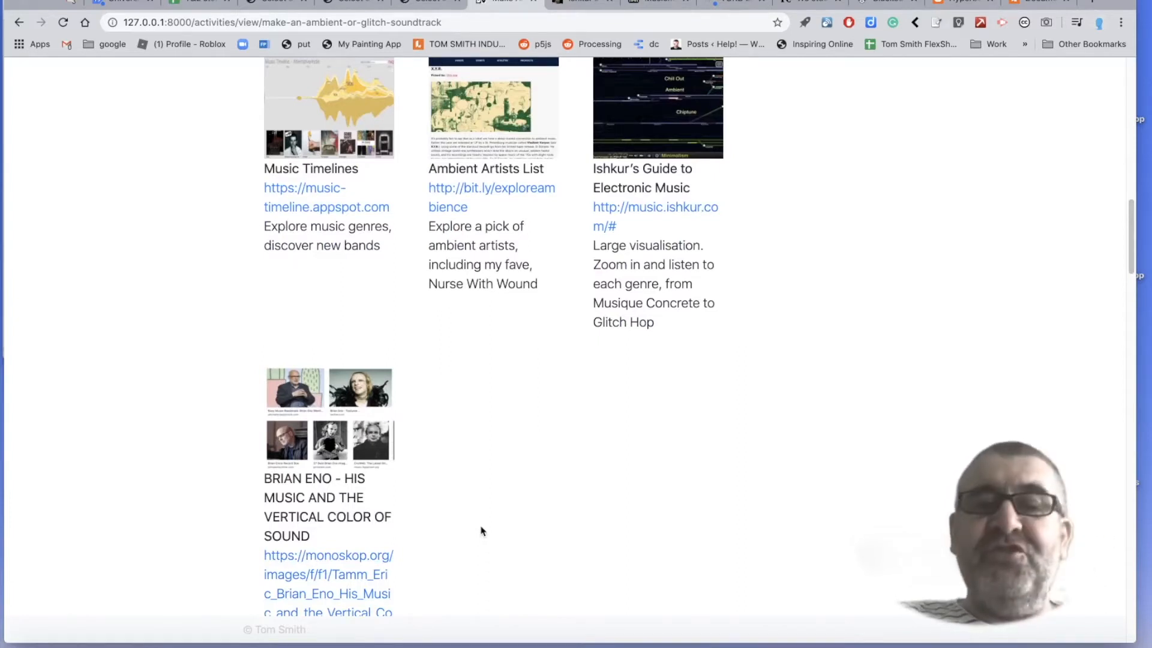
pyautogui.scroll(2, 481, 531)
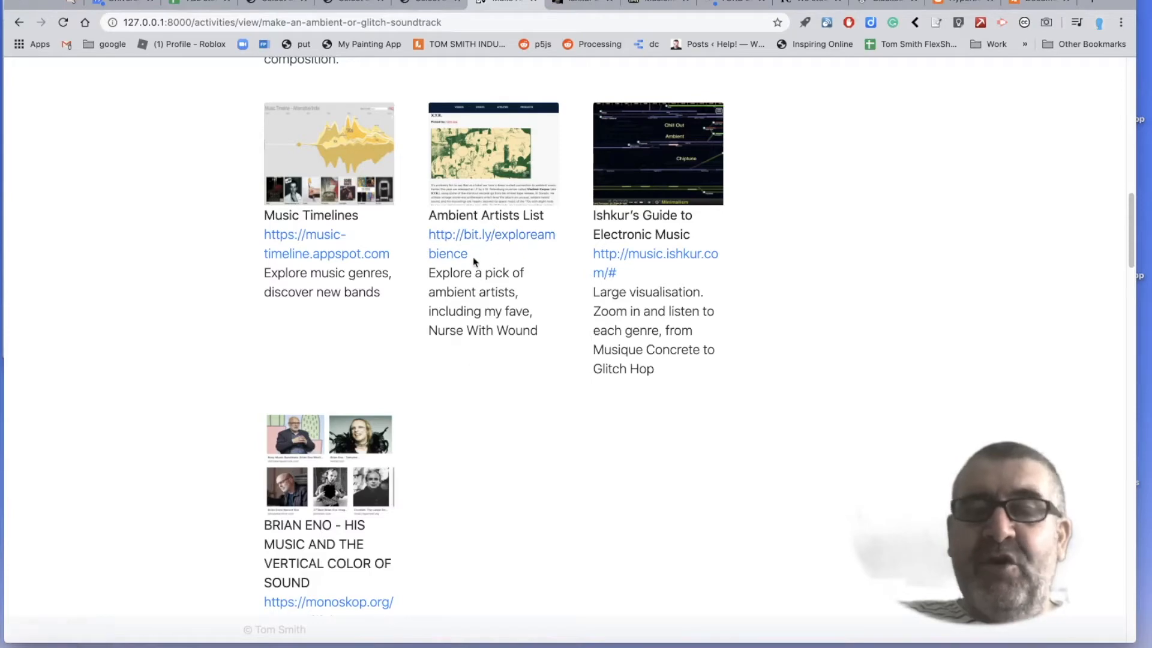
pyautogui.click(627, 259)
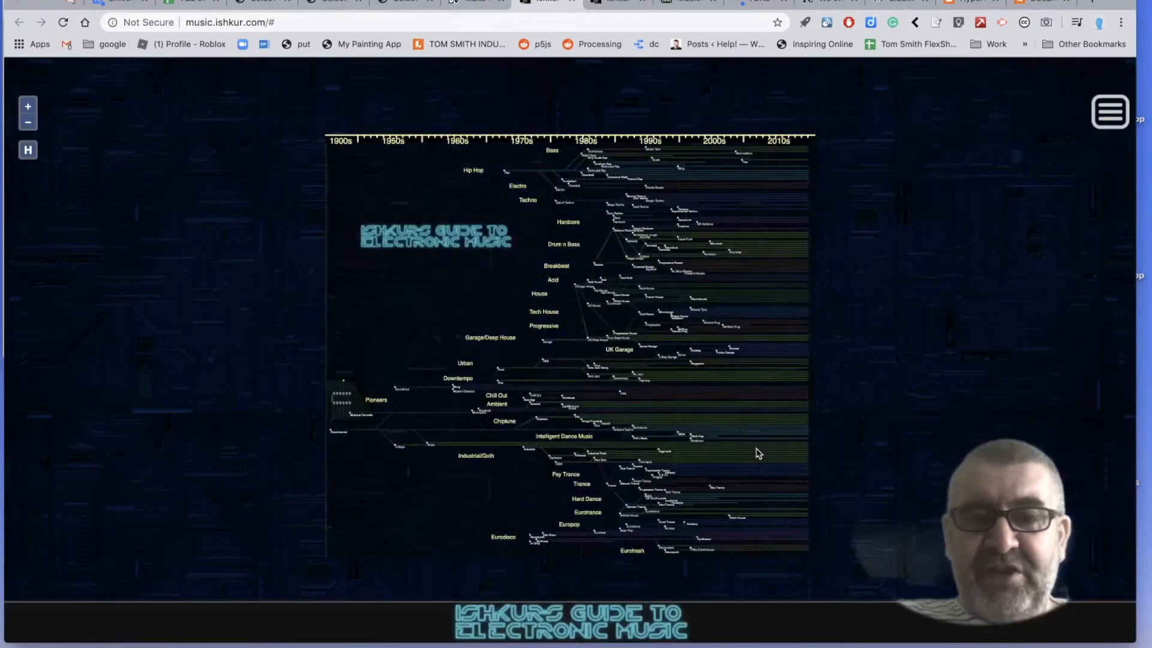
# Enlarge the genre map around the Chill Out and Ambient timelines until individual years are labelled
pyautogui.click(27, 107)
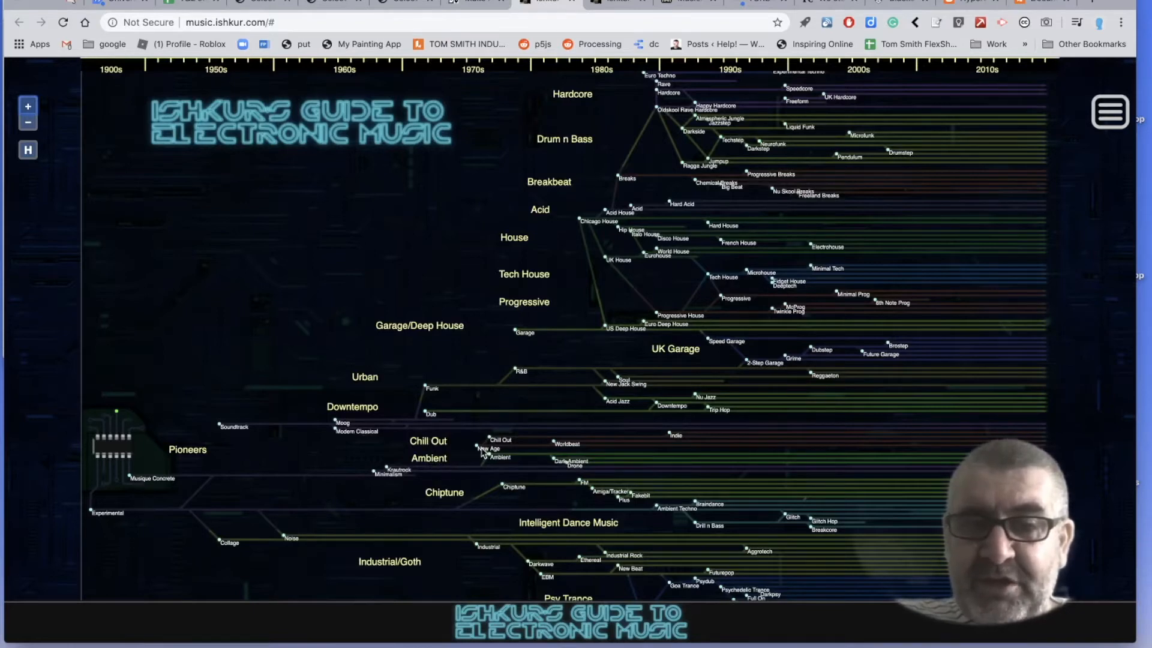
pyautogui.click(30, 107)
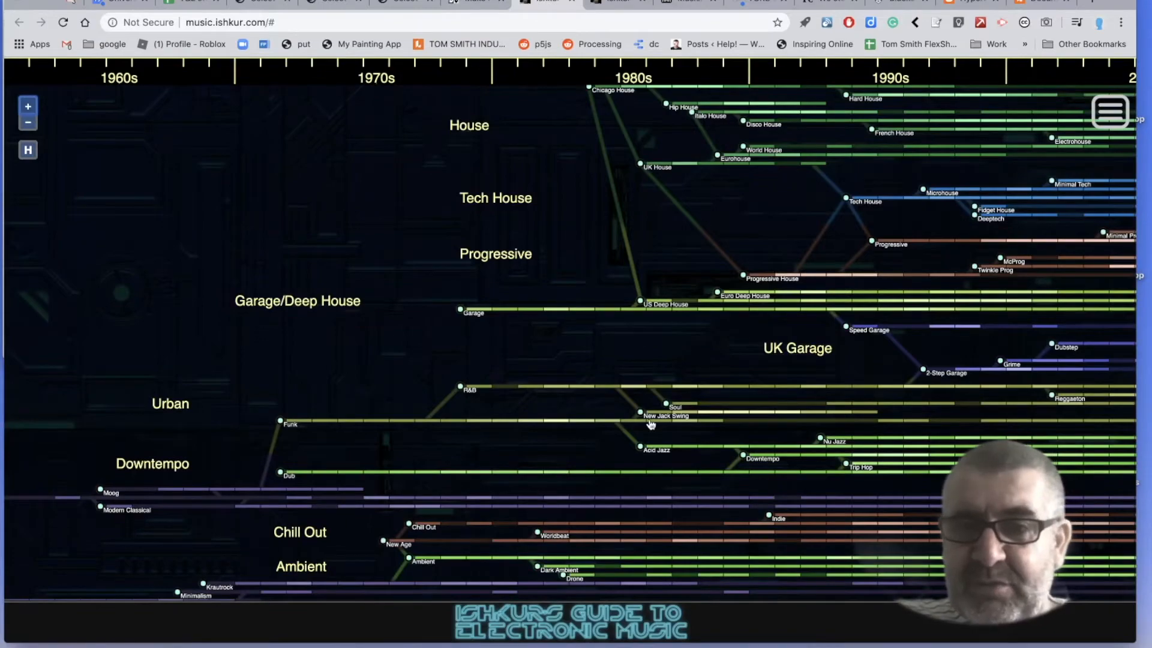
pyautogui.scroll(-3, 648, 424)
pyautogui.scroll(1, 650, 424)
pyautogui.scroll(2, 651, 424)
pyautogui.moveTo(454, 561); pyautogui.dragTo(486, 344)
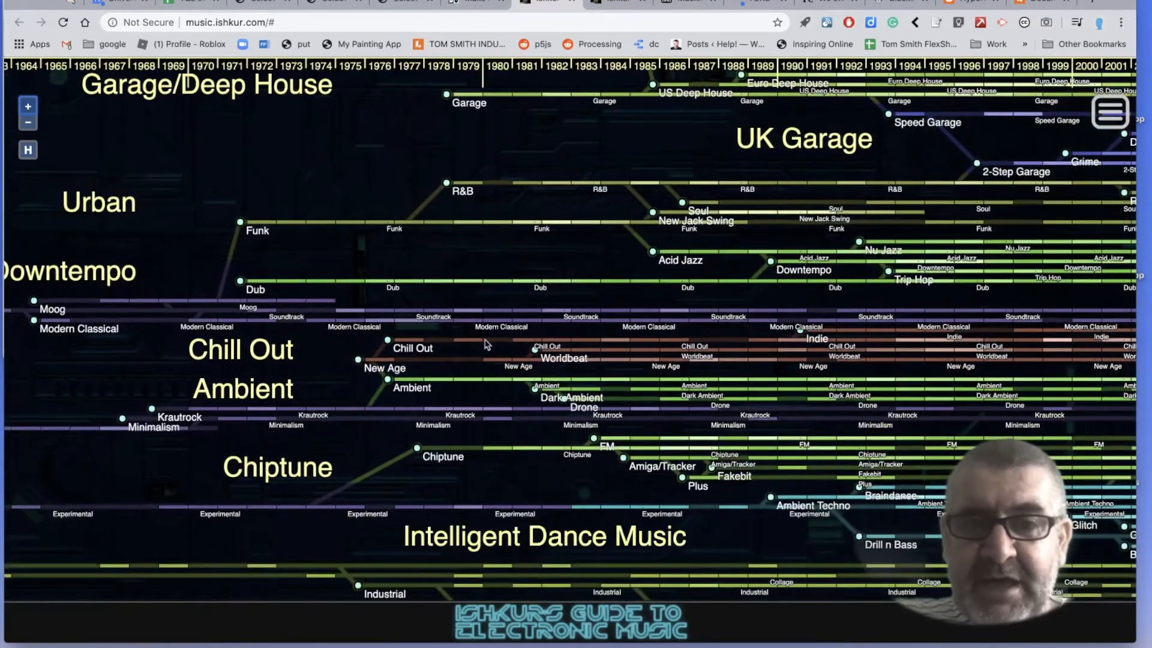
# Play sample tracks from the Chill Out timeline at 1979 and 1982 and the Drone timeline at 1986 and 1988
pyautogui.click(473, 345)
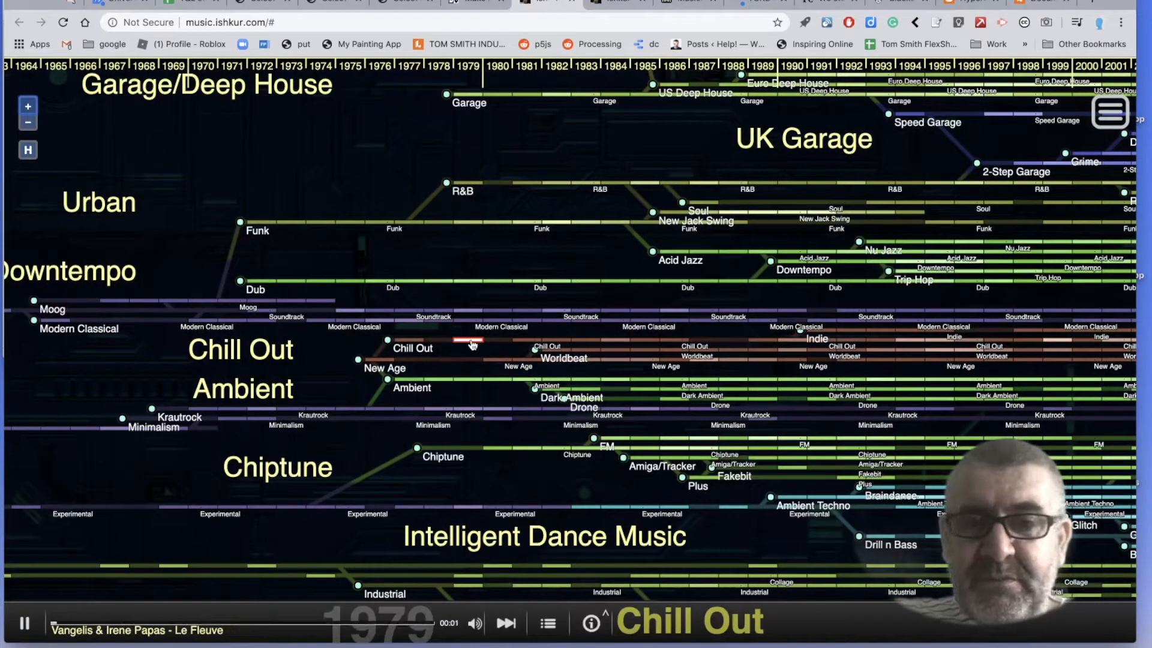
pyautogui.click(561, 343)
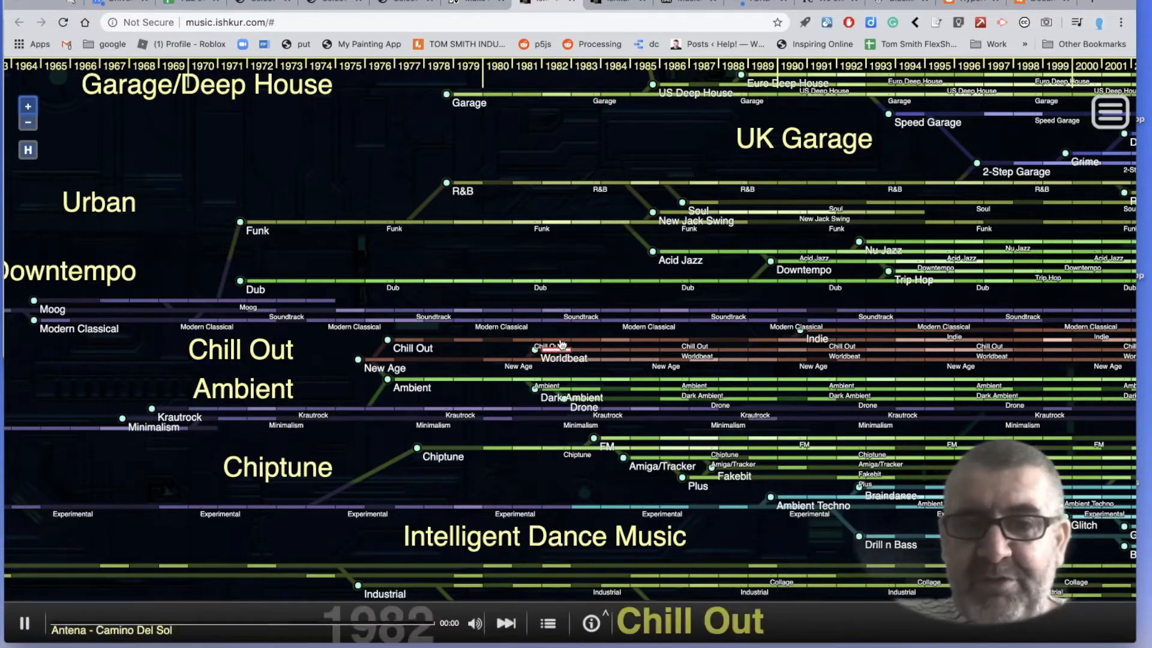
pyautogui.click(673, 405)
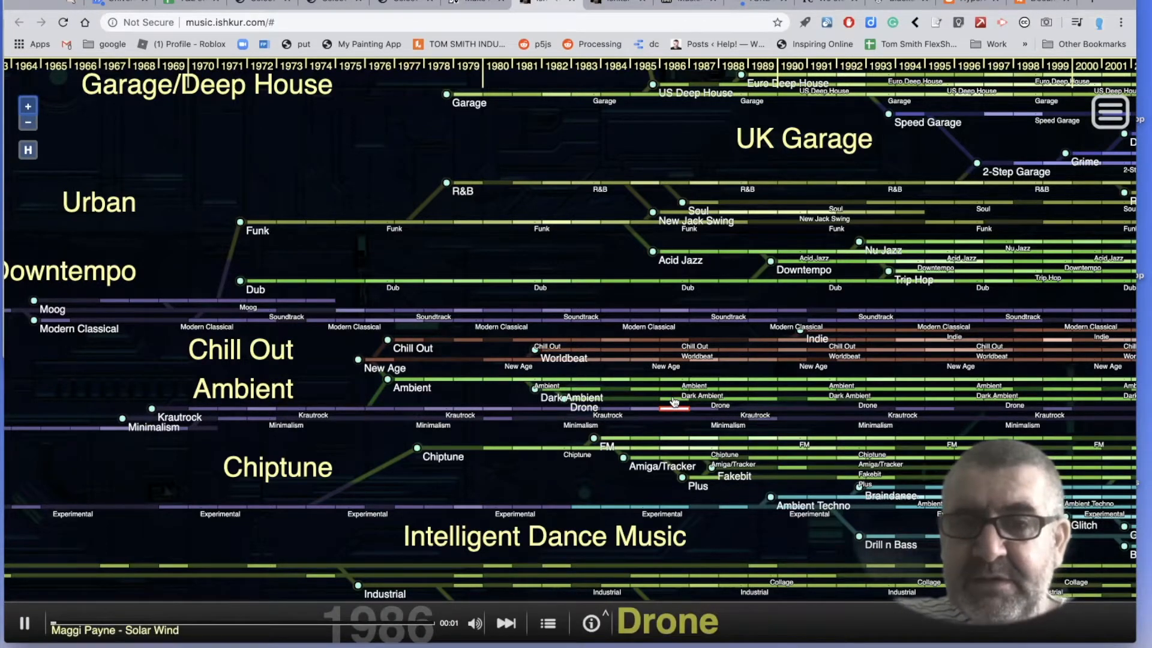
pyautogui.click(674, 403)
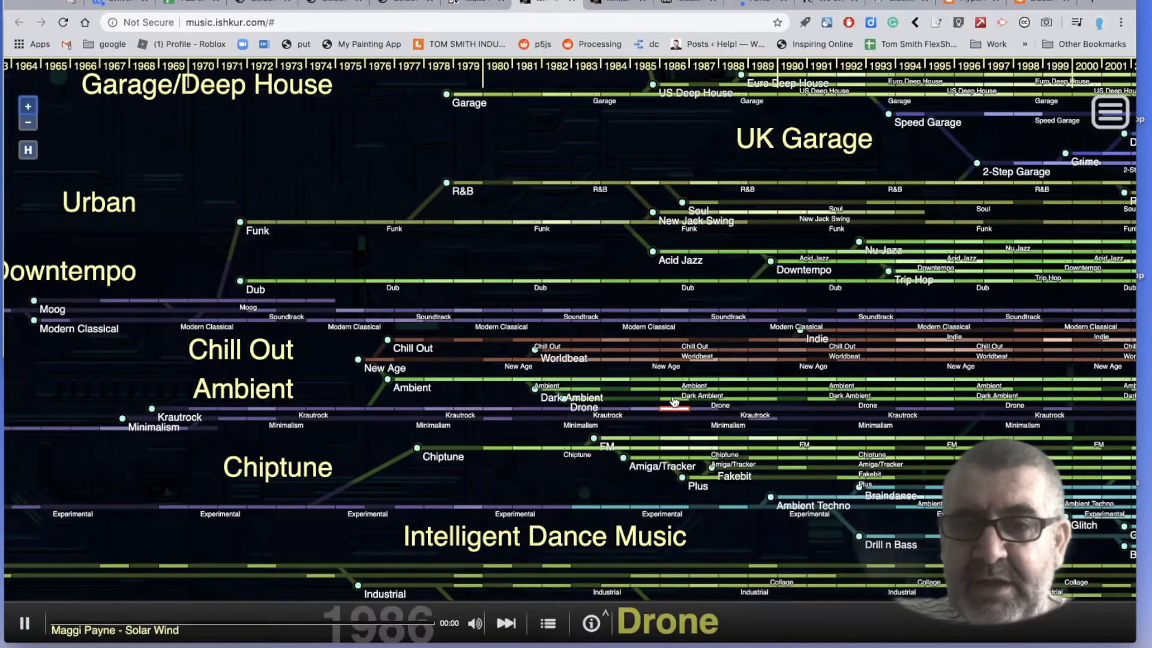
pyautogui.click(673, 403)
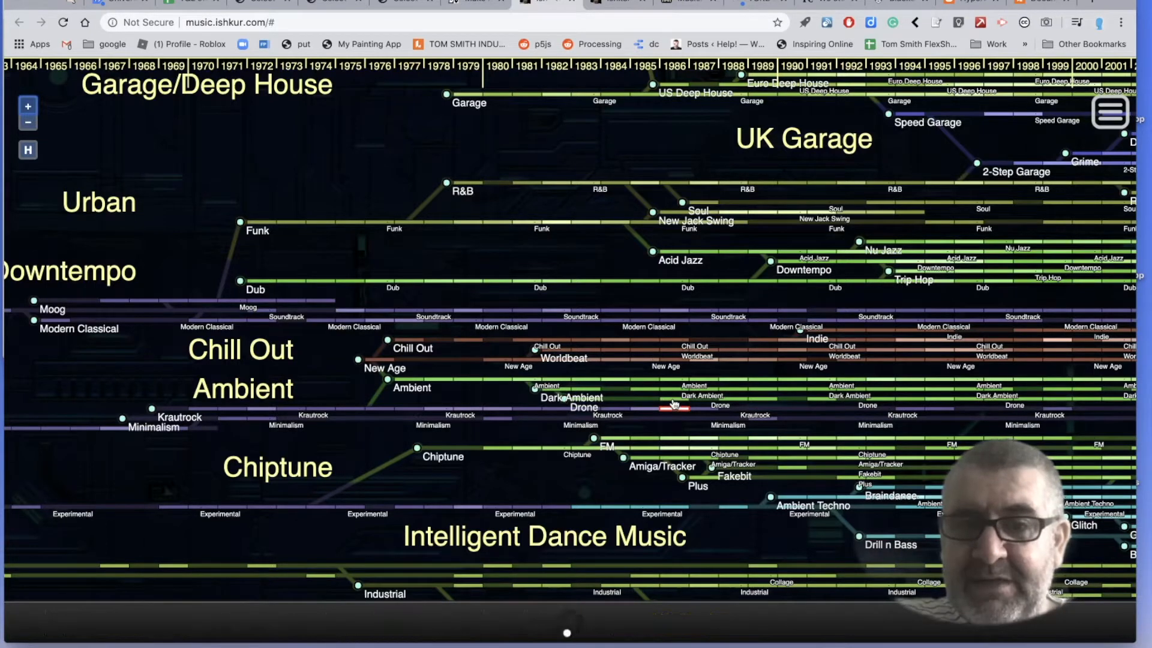
pyautogui.click(744, 403)
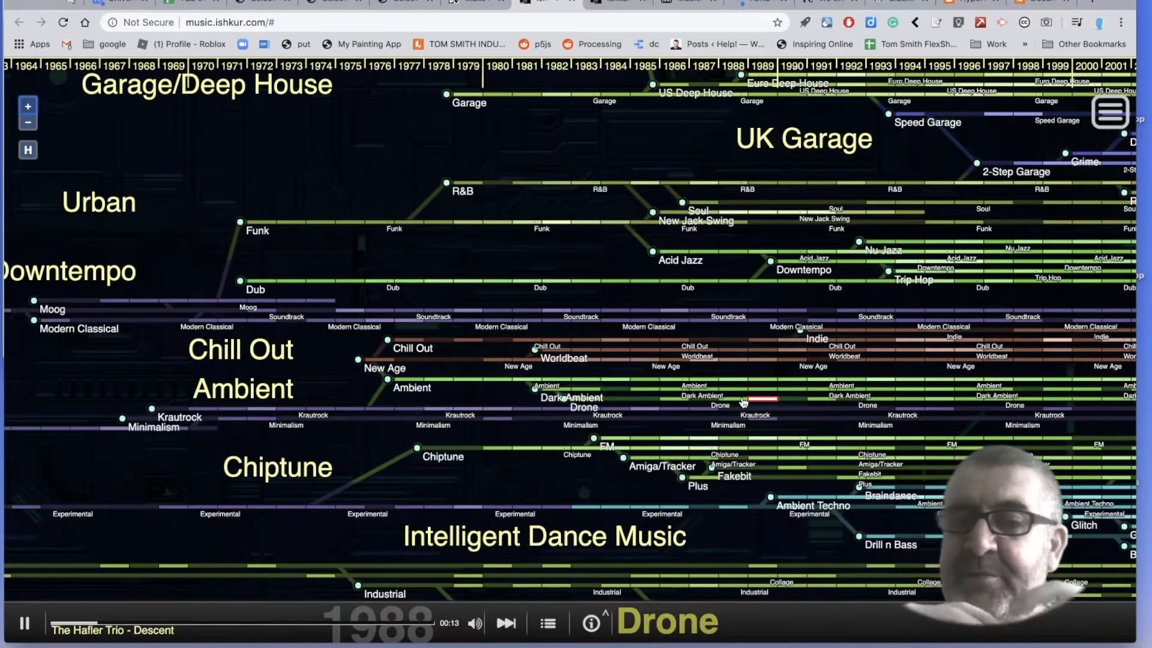
# Close the genre map and open the Freesound site from the activity page's Resources section
pyautogui.click(572, 2)
pyautogui.scroll(-10, 617, 124)
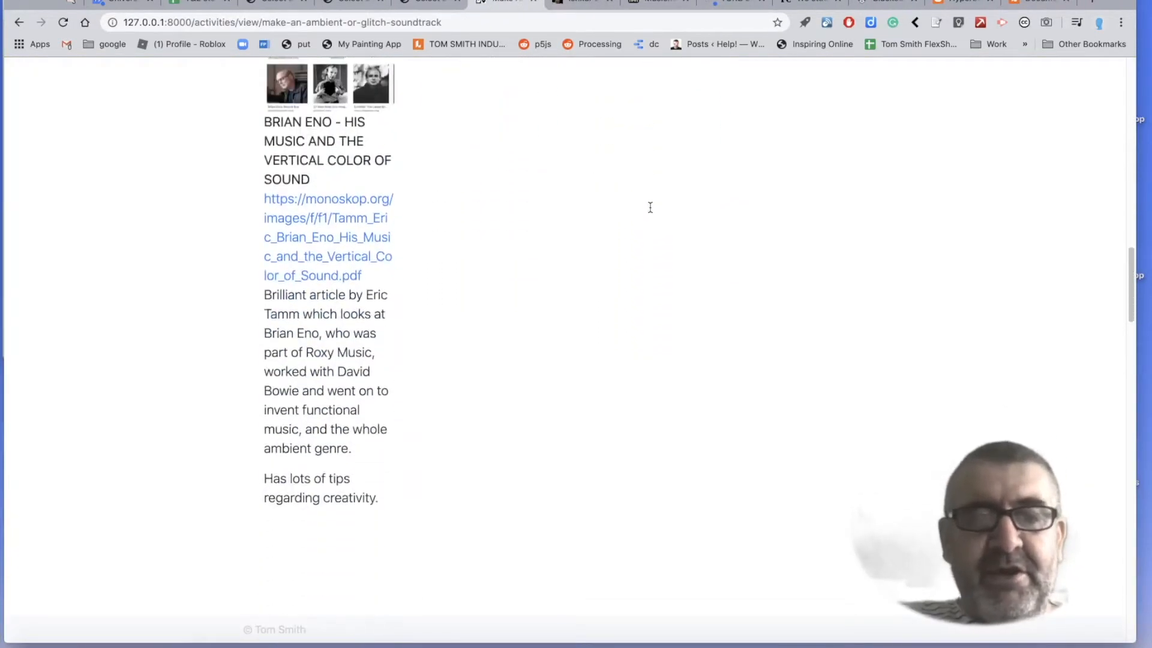
pyautogui.scroll(-1, 651, 212)
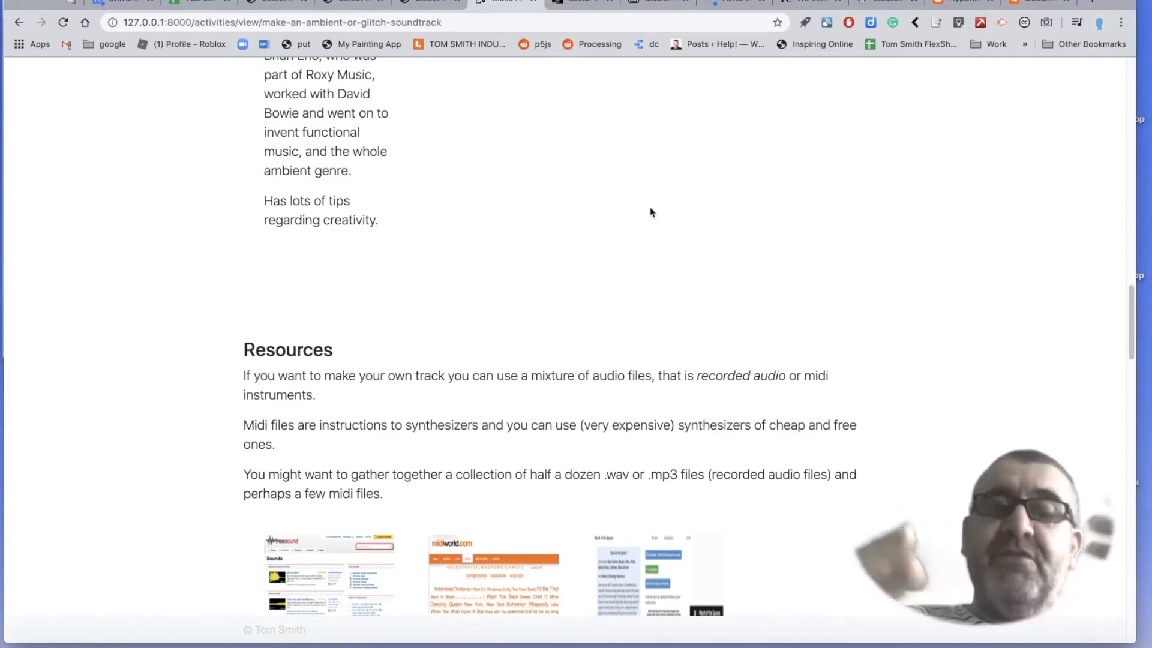
pyautogui.scroll(-10, 651, 212)
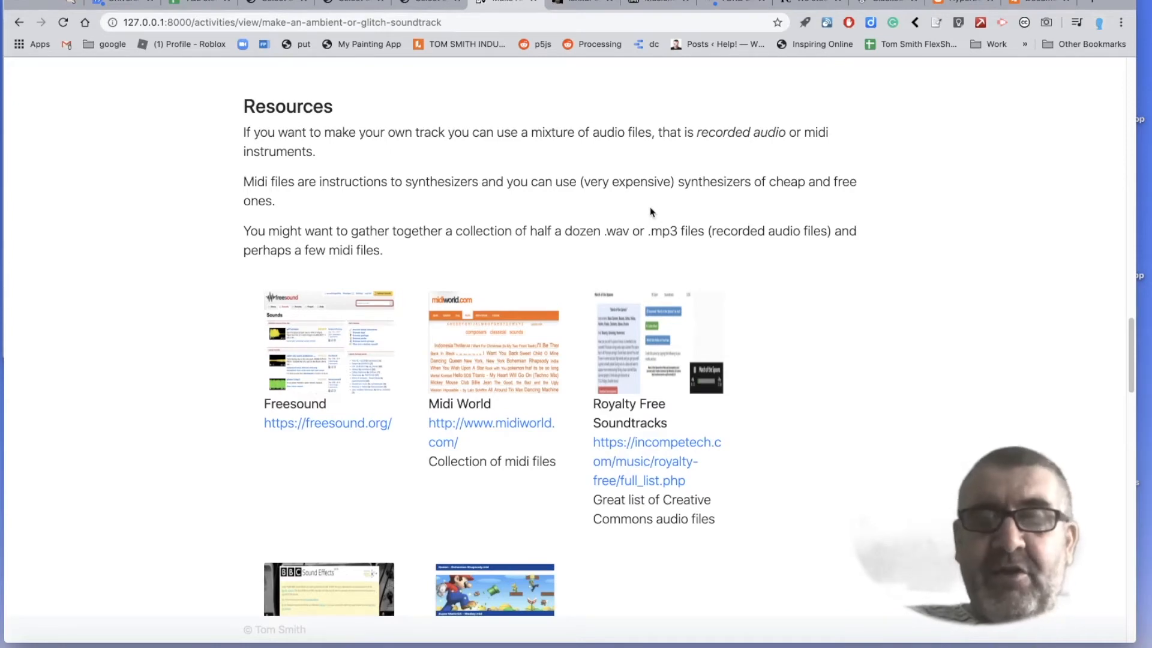
pyautogui.click(372, 423)
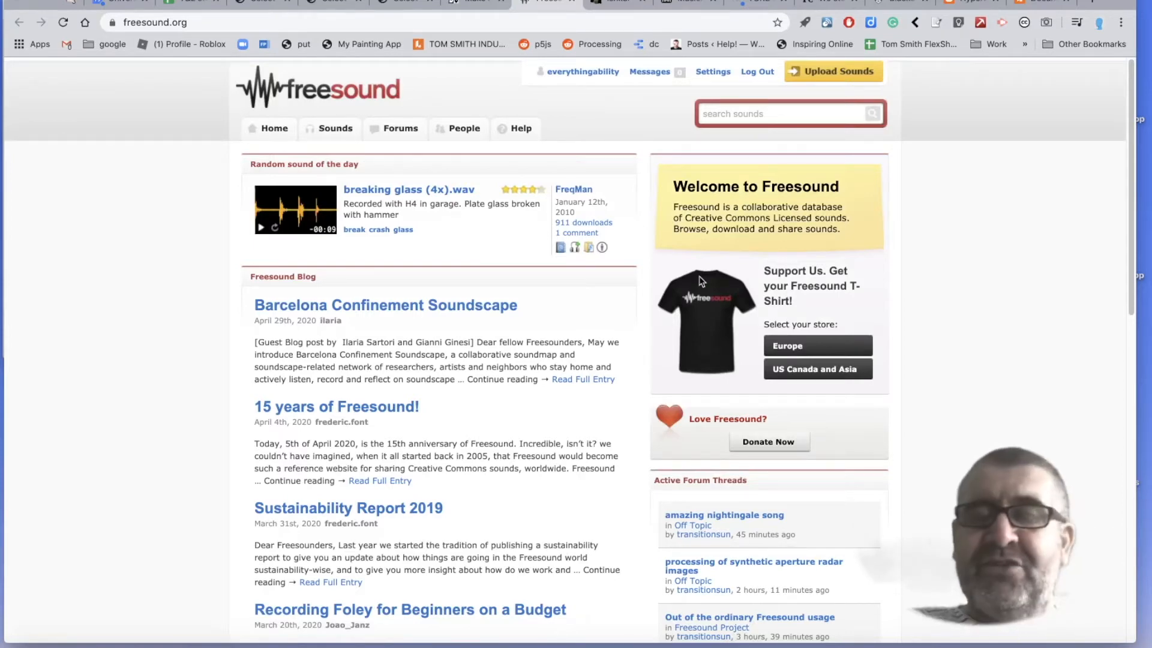
# Search Freesound for "seaside" and browse the resulting recordings
pyautogui.click(711, 110)
pyautogui.write('seaside')
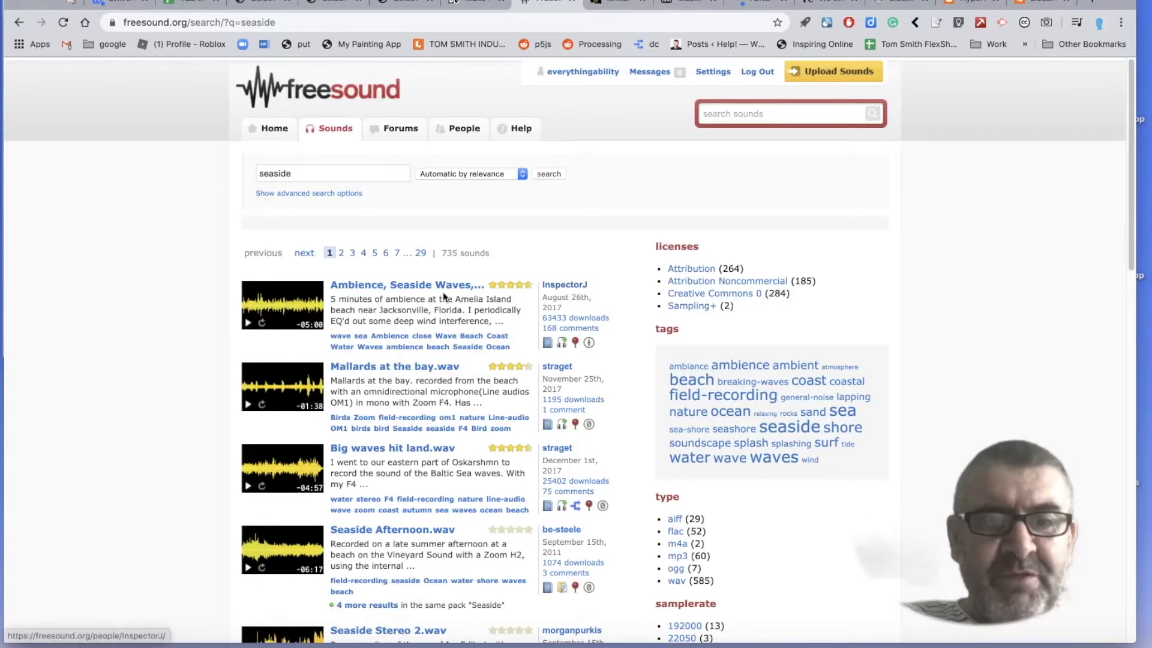
pyautogui.scroll(-3, 426, 342)
pyautogui.scroll(-1, 427, 342)
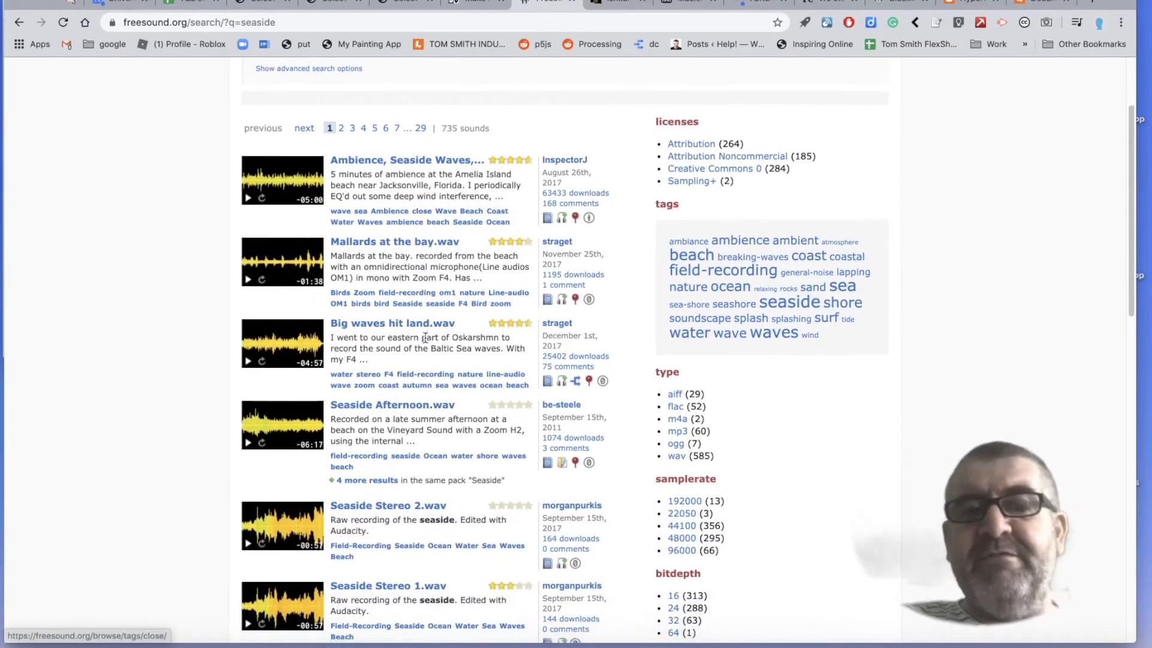
pyautogui.scroll(-4, 444, 306)
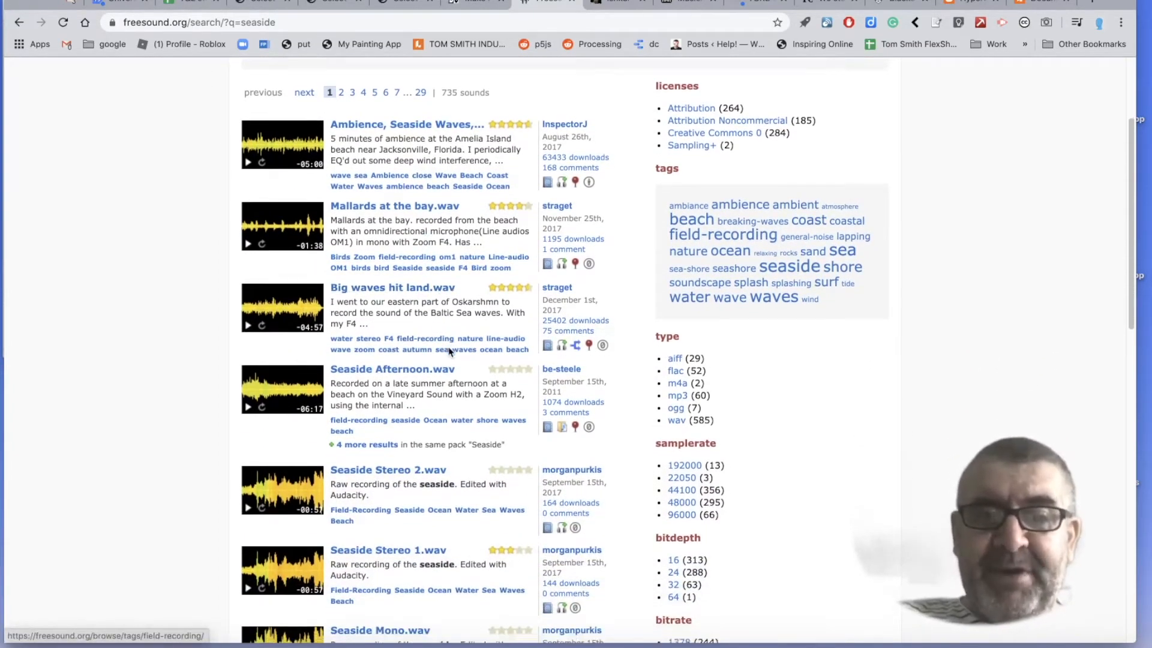
pyautogui.scroll(-1, 449, 348)
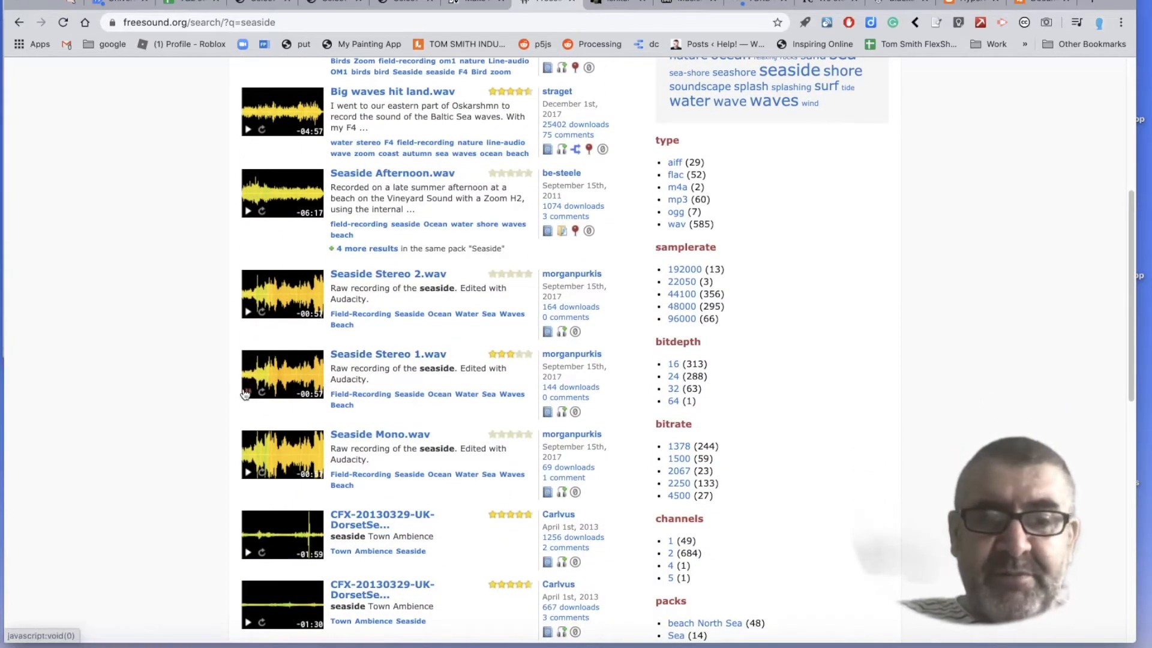
# Preview "Seaside Stereo 1.wav" and "Big waves hit land.wav" in the search results
pyautogui.click(245, 393)
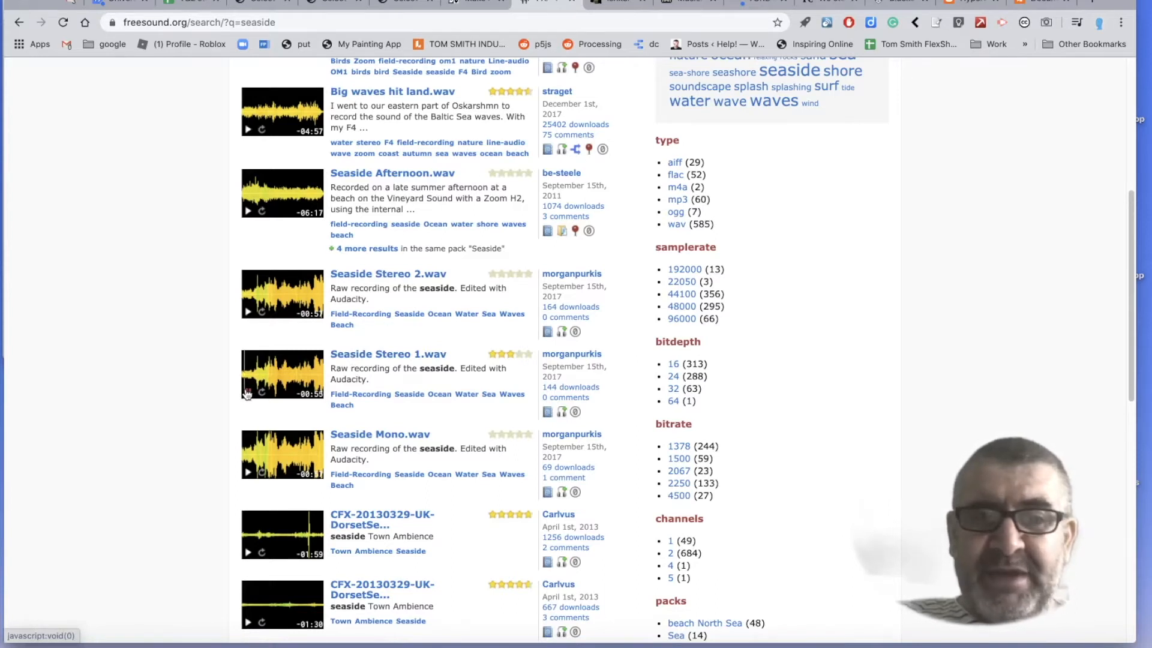
pyautogui.click(247, 394)
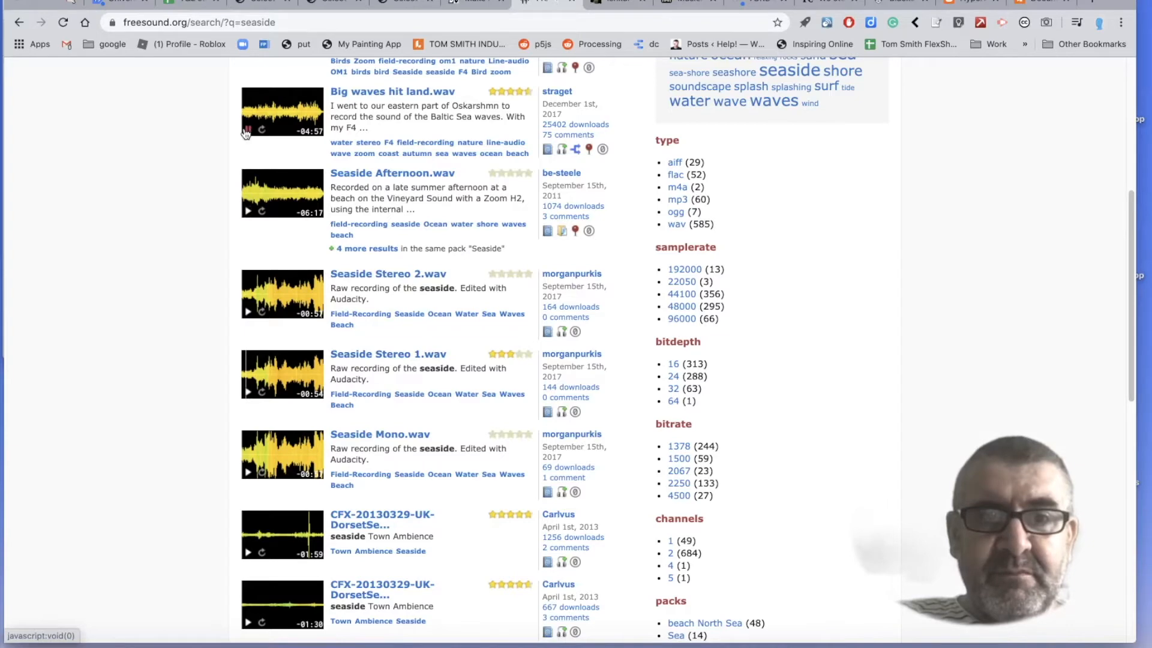
pyautogui.scroll(-4, 246, 133)
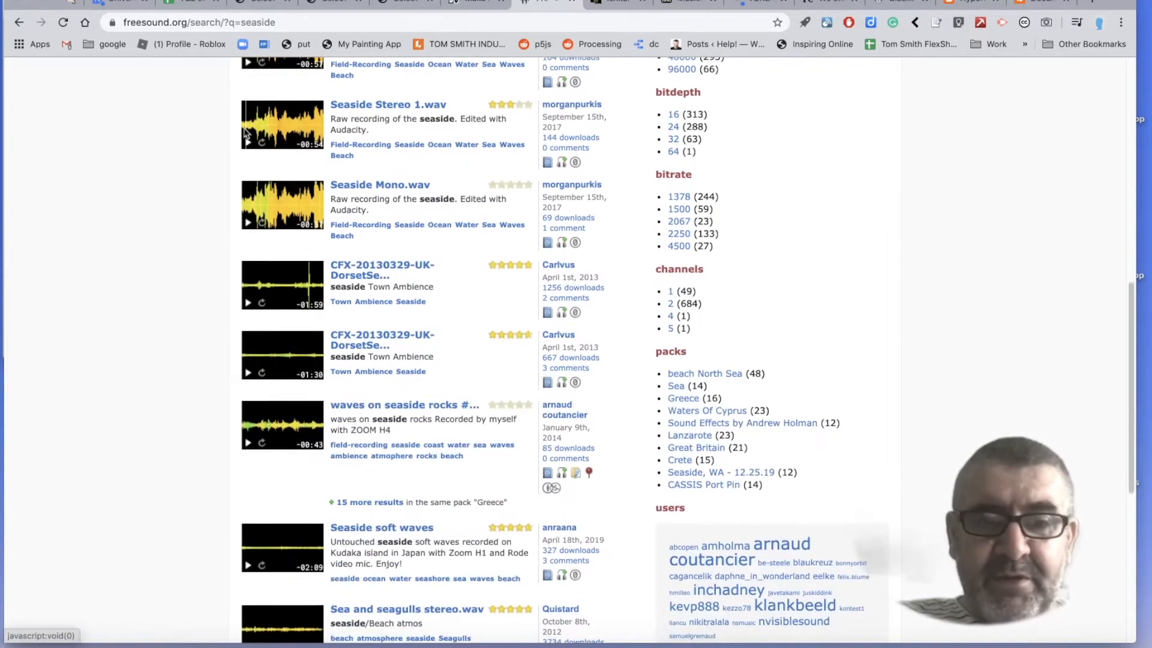
pyautogui.scroll(4, 245, 133)
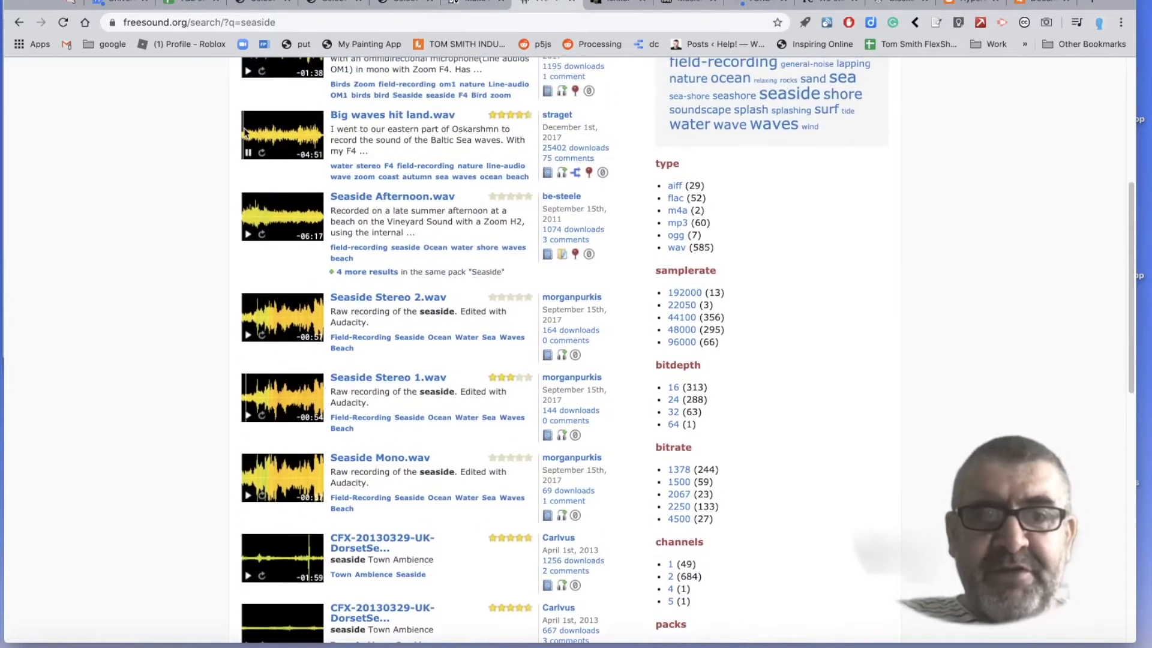
pyautogui.scroll(2, 411, 180)
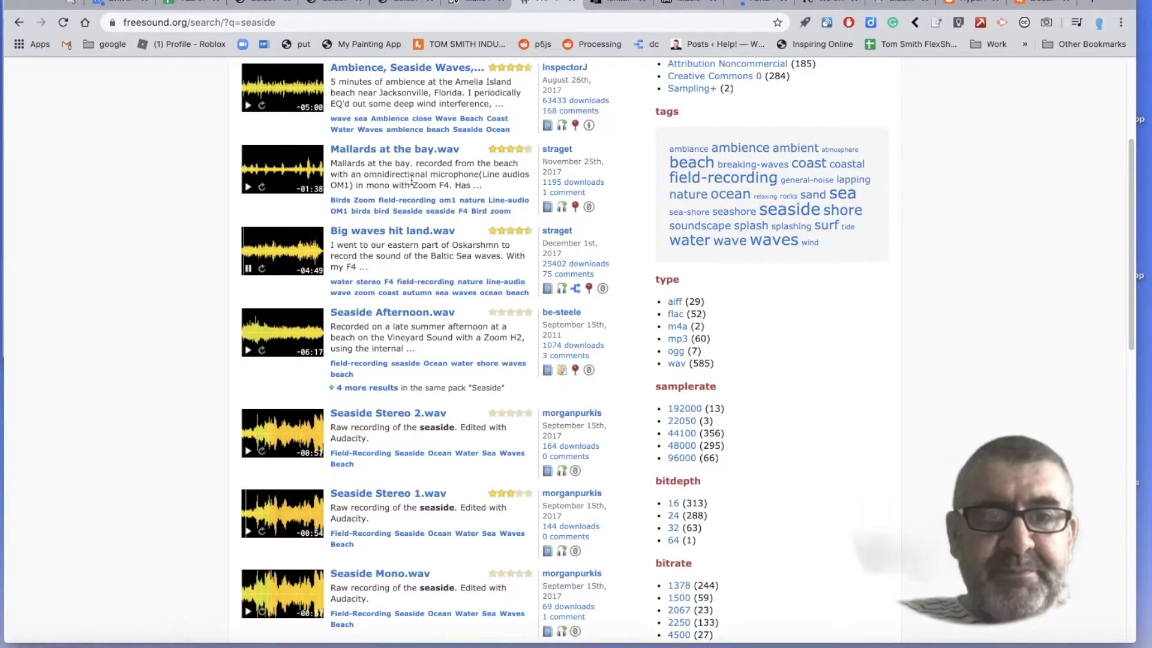
pyautogui.scroll(1, 412, 180)
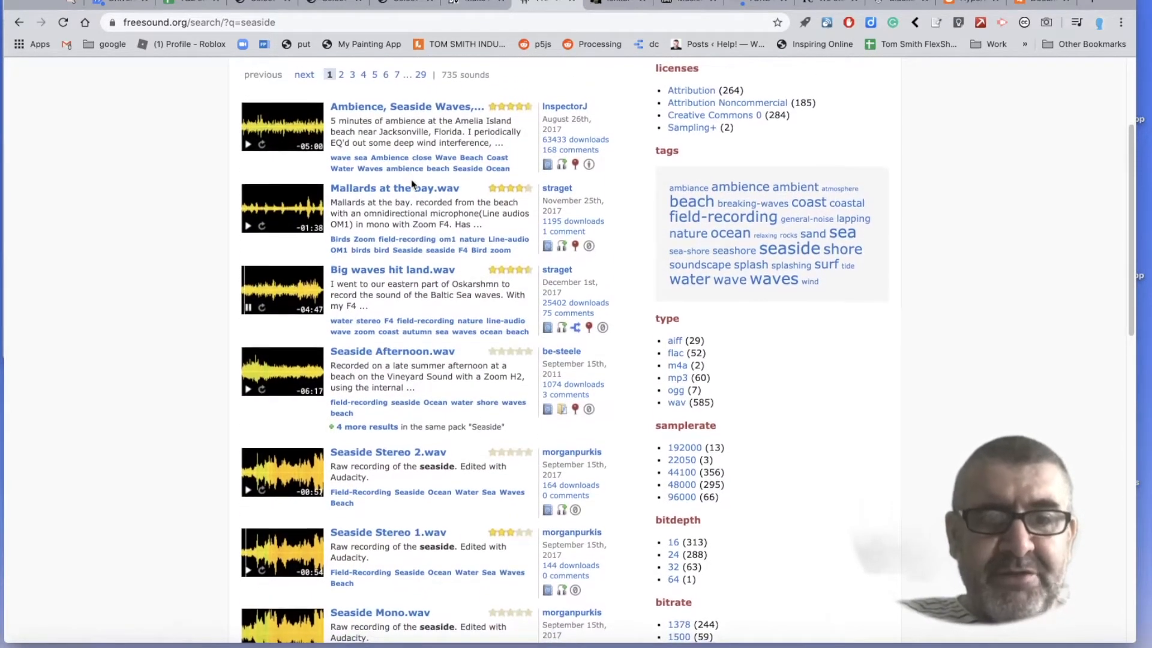
# Open the sound page of "Big waves hit land.wav" and download the file
pyautogui.scroll(-1, 411, 183)
pyautogui.click(345, 244)
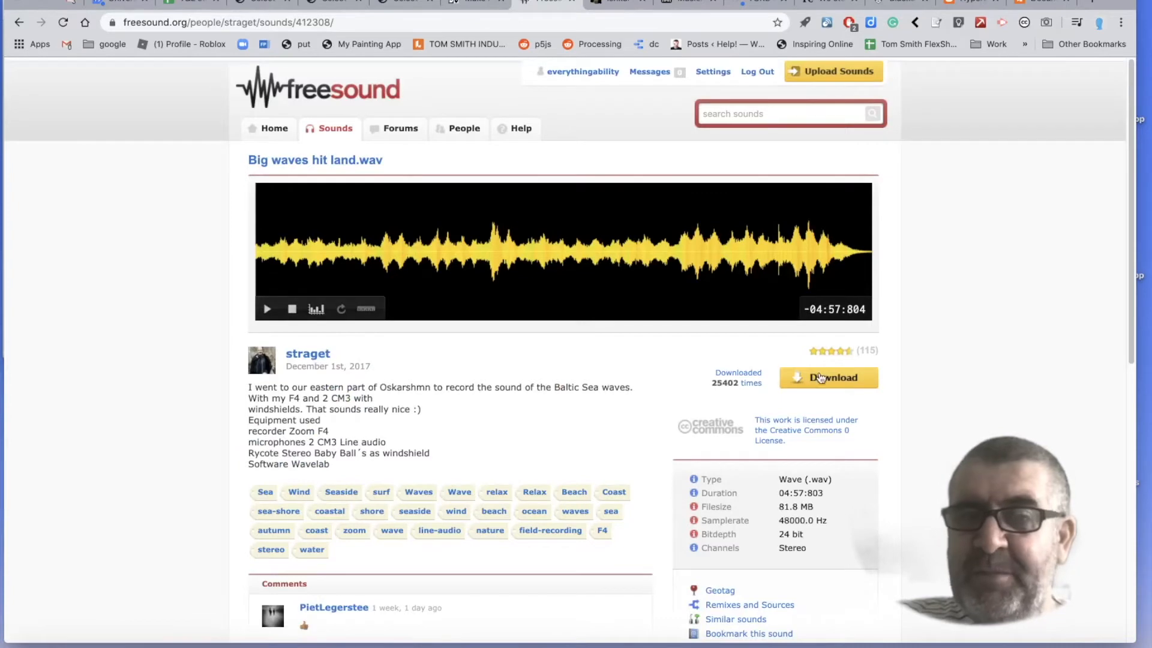
pyautogui.click(820, 378)
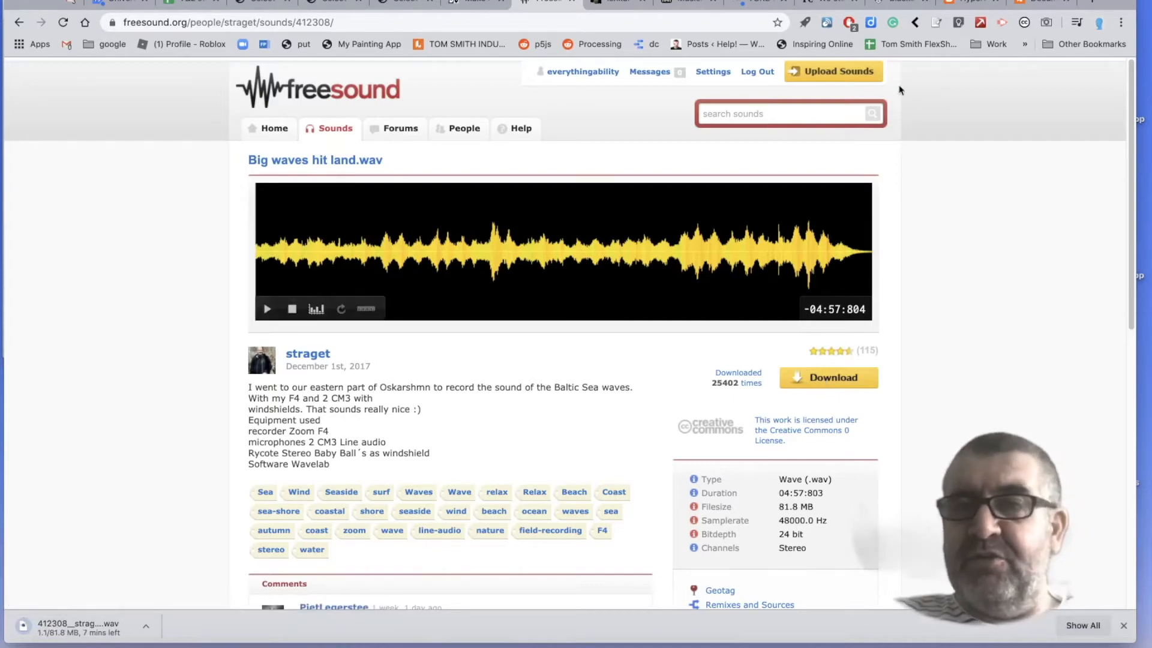
# Save the "Big waves hit land.wav" page as a web note and return to the seaside search results
pyautogui.click(958, 24)
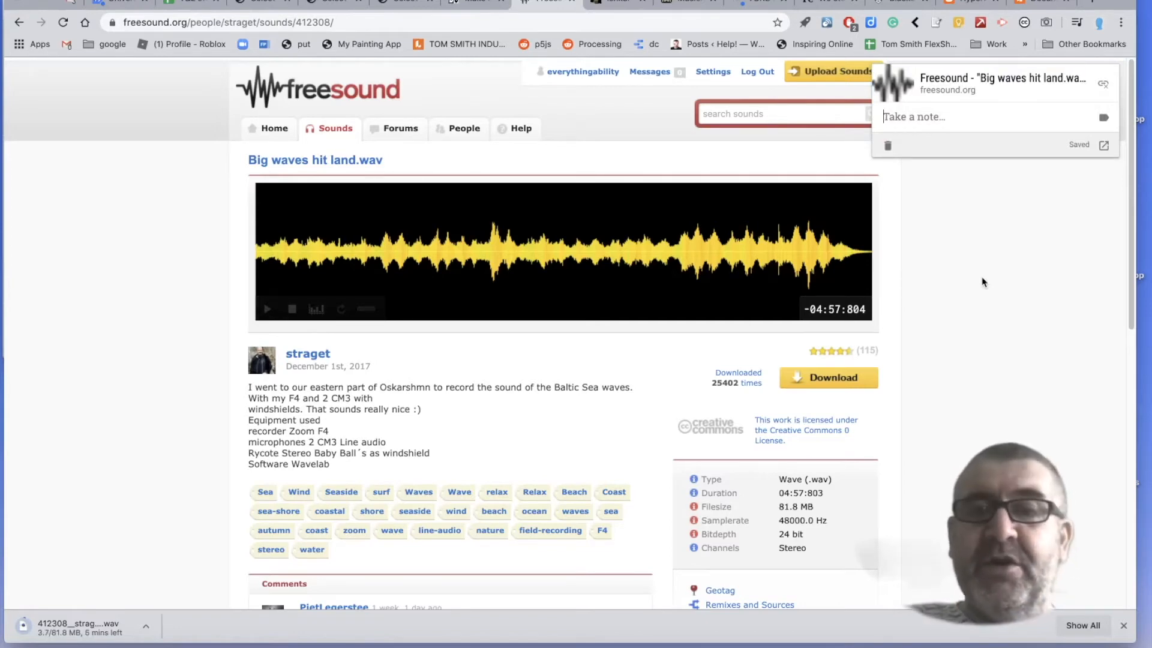
pyautogui.click(983, 282)
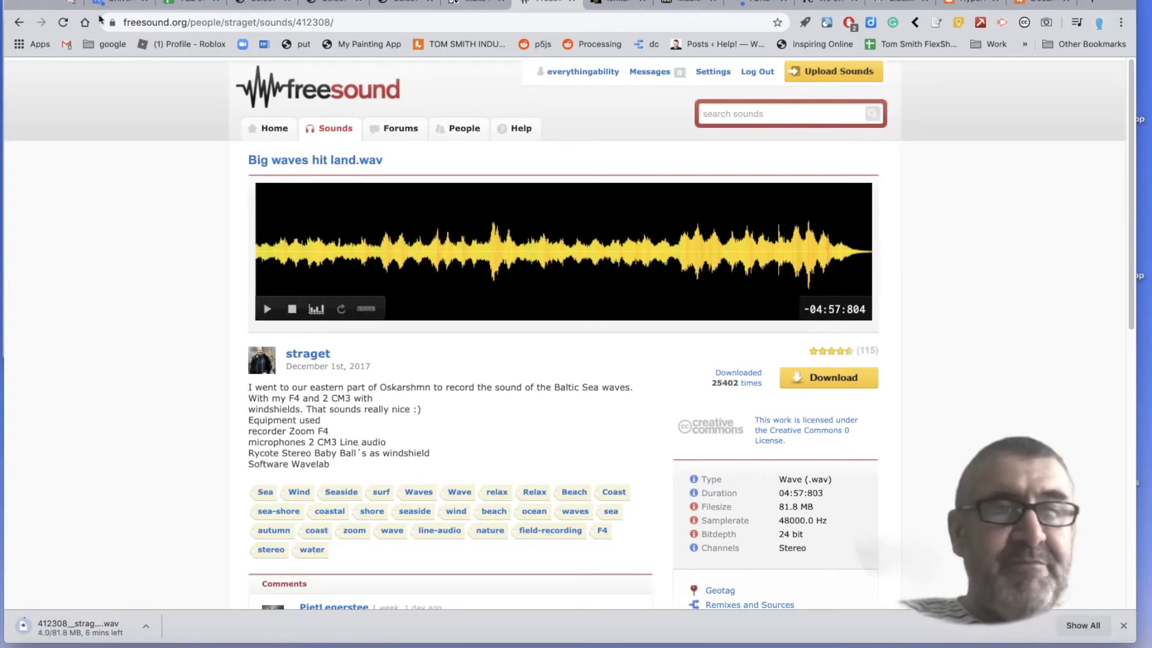
pyautogui.click(20, 24)
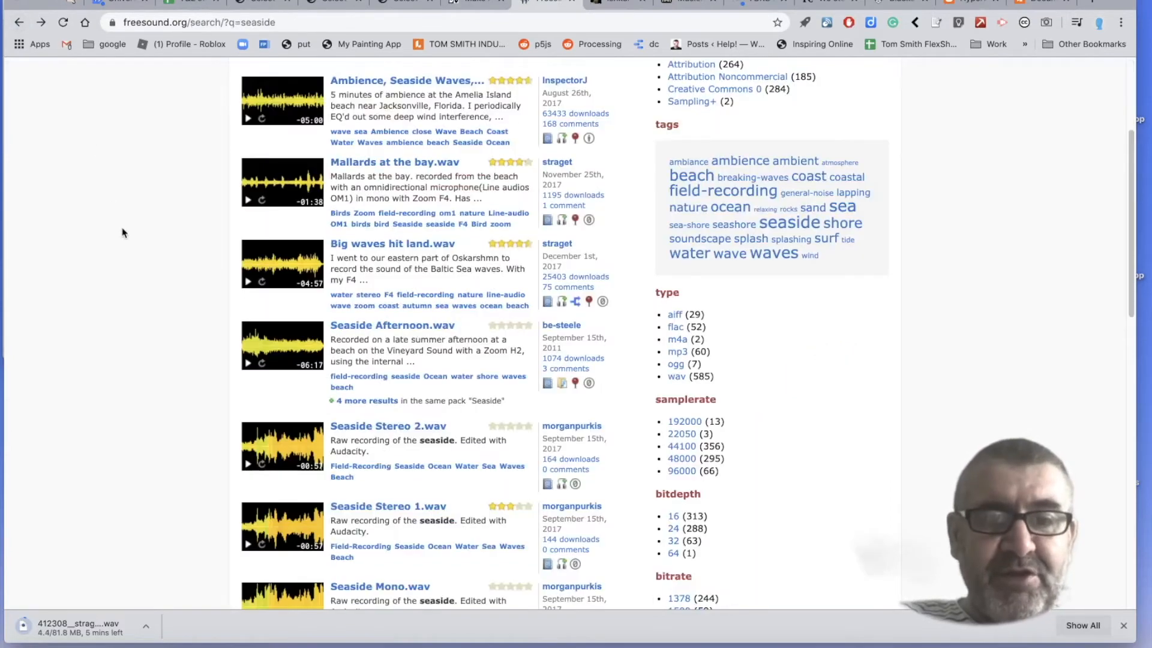
# Preview "Sea and seagulls stereo.wav" and "sea_whale_seagull" in the seaside search results
pyautogui.scroll(-6, 122, 232)
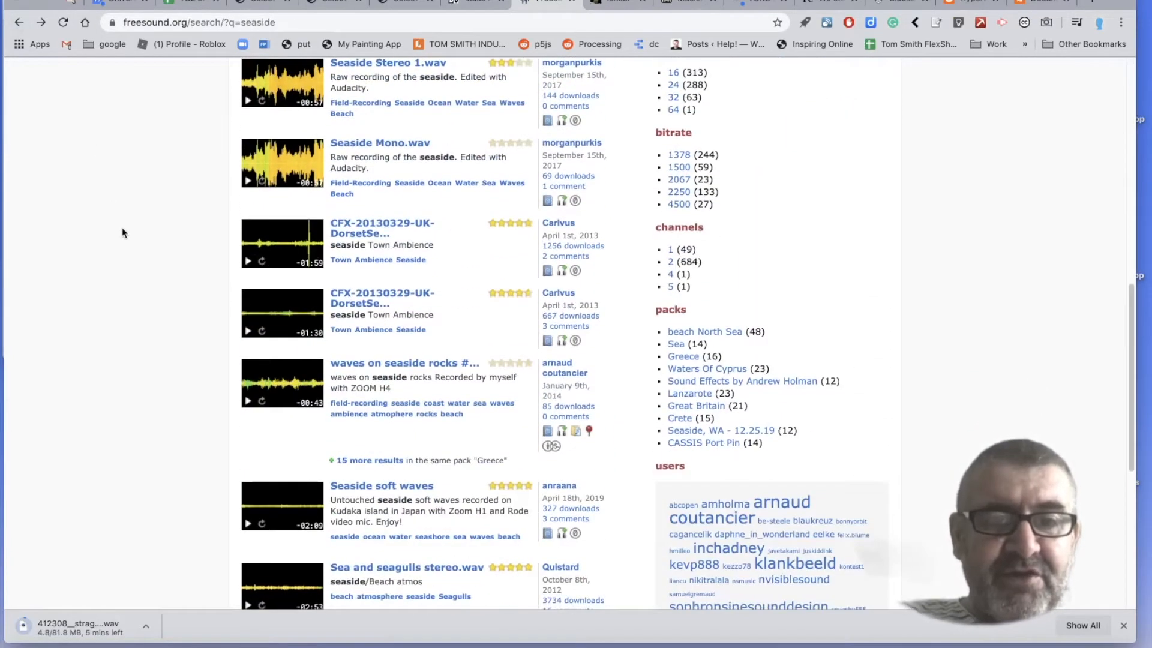
pyautogui.scroll(-3, 122, 233)
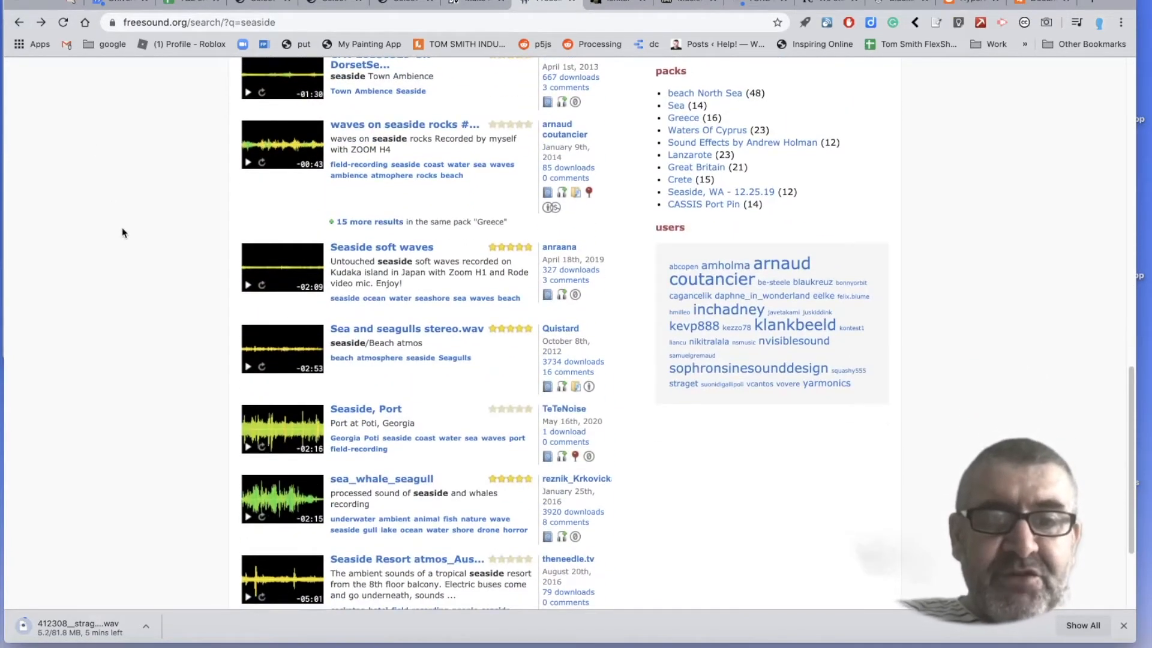
pyautogui.click(248, 369)
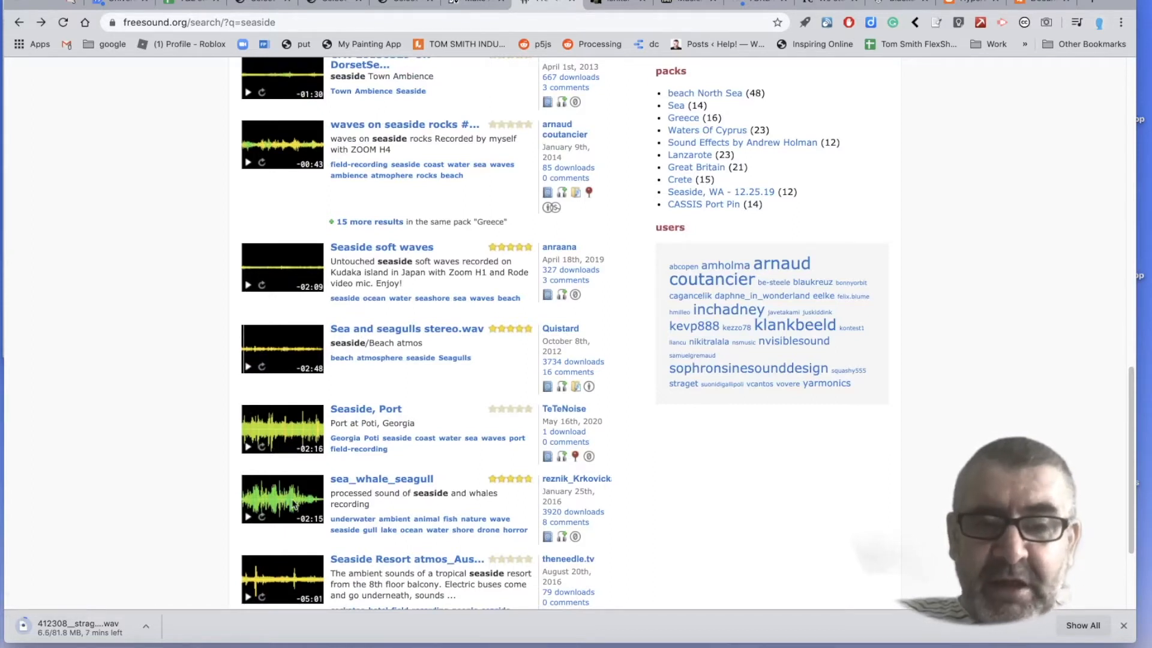
pyautogui.click(248, 519)
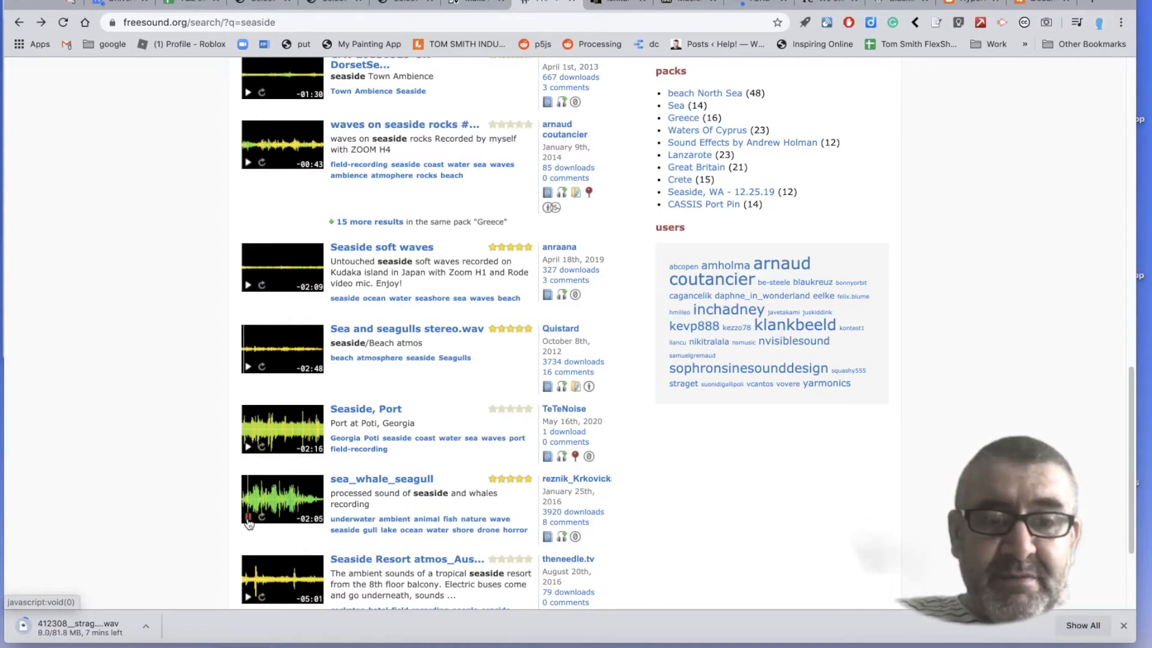
# Download "sea_whale_seagull" from its sound page and save the page as a web note
pyautogui.click(371, 484)
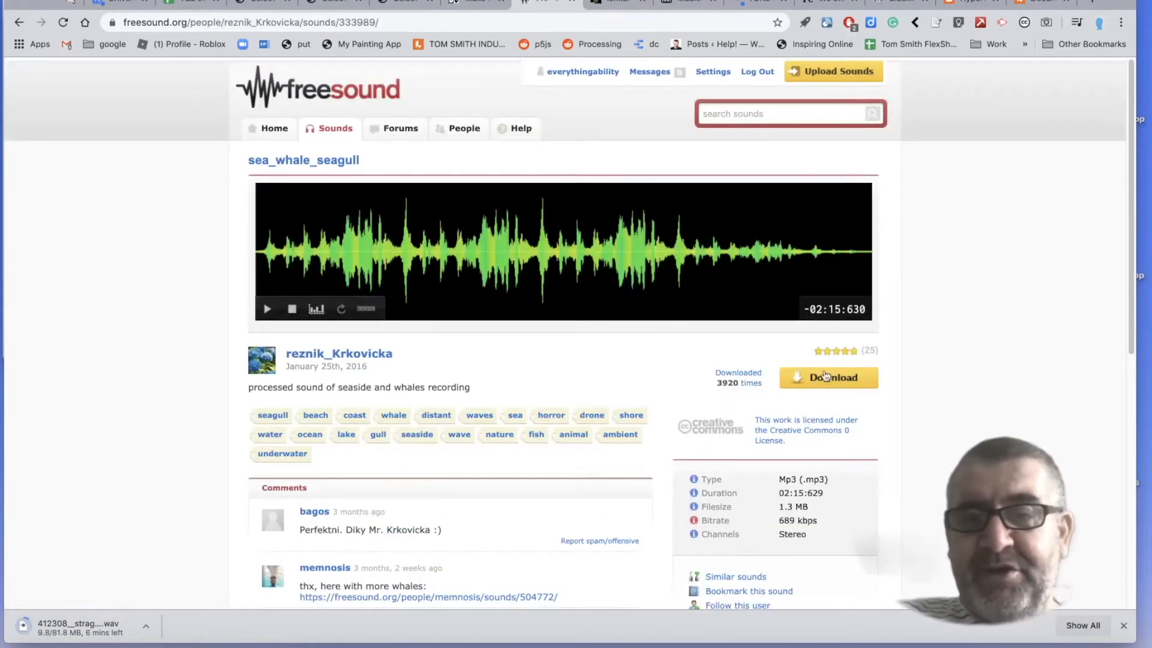
pyautogui.click(826, 375)
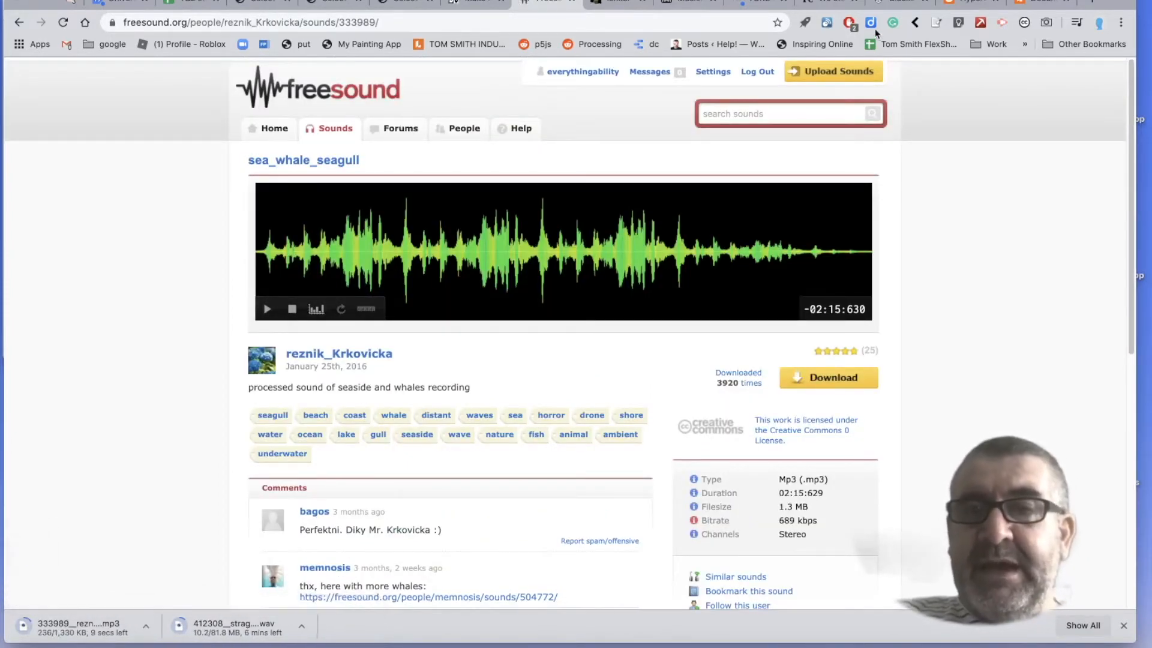
pyautogui.click(958, 24)
pyautogui.click(752, 97)
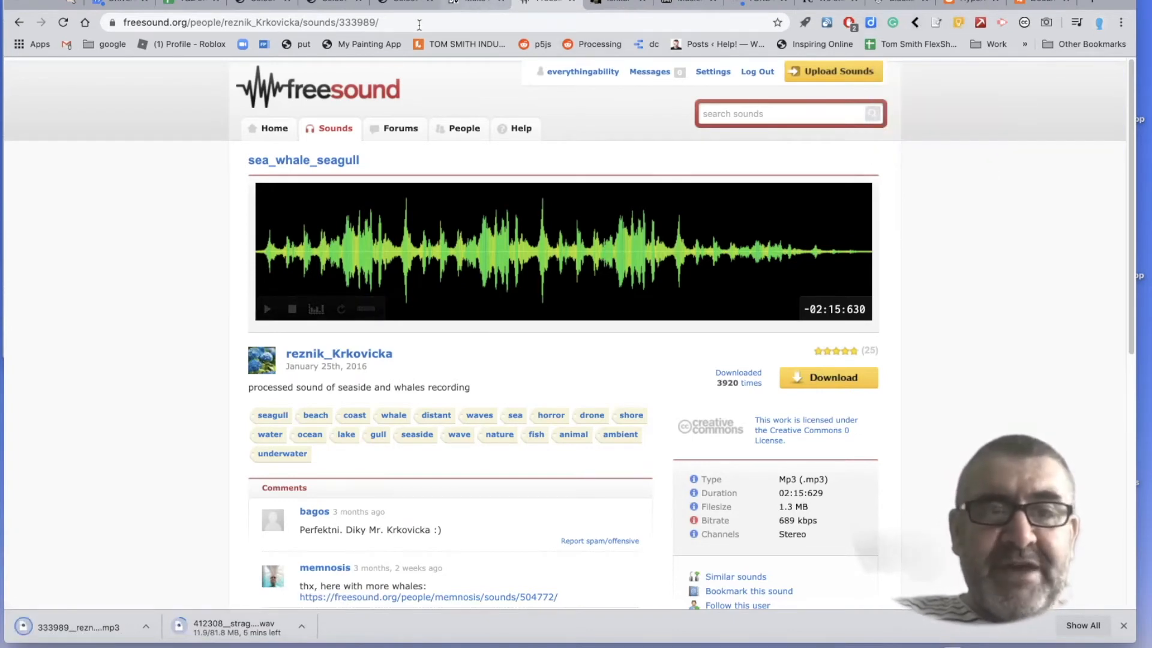
# Return to the seaside search results and run a new Freesound search for "frog"
pyautogui.click(19, 22)
pyautogui.scroll(-3, 226, 291)
pyautogui.scroll(17, 227, 291)
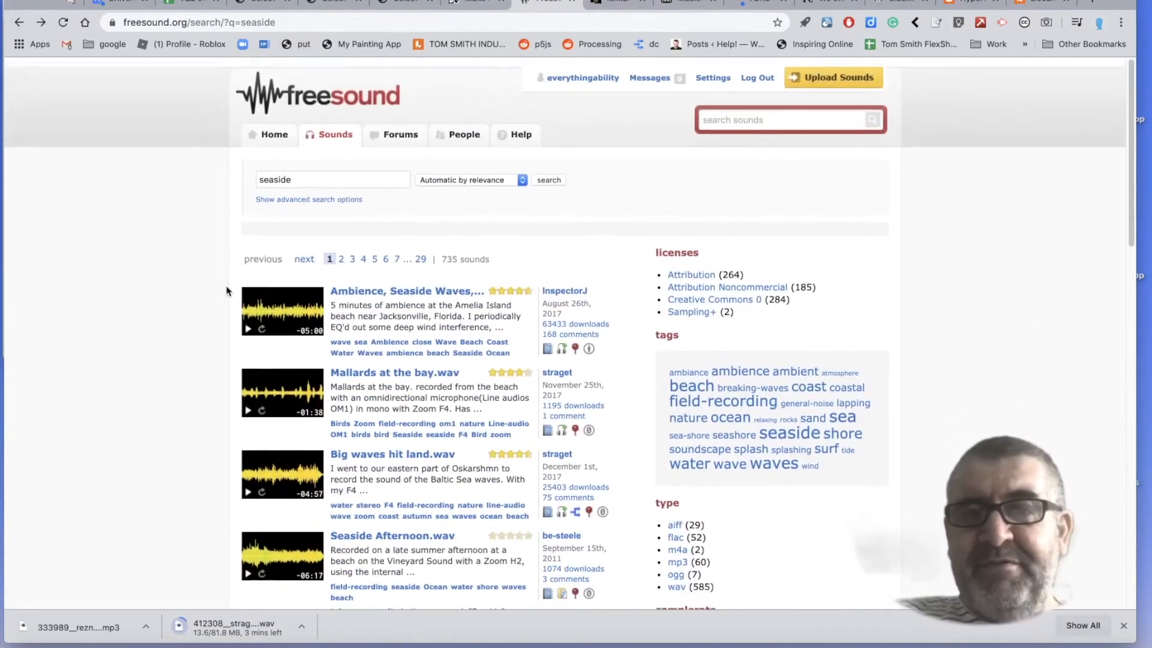
pyautogui.click(714, 116)
pyautogui.write('frog')
pyautogui.press('Return')
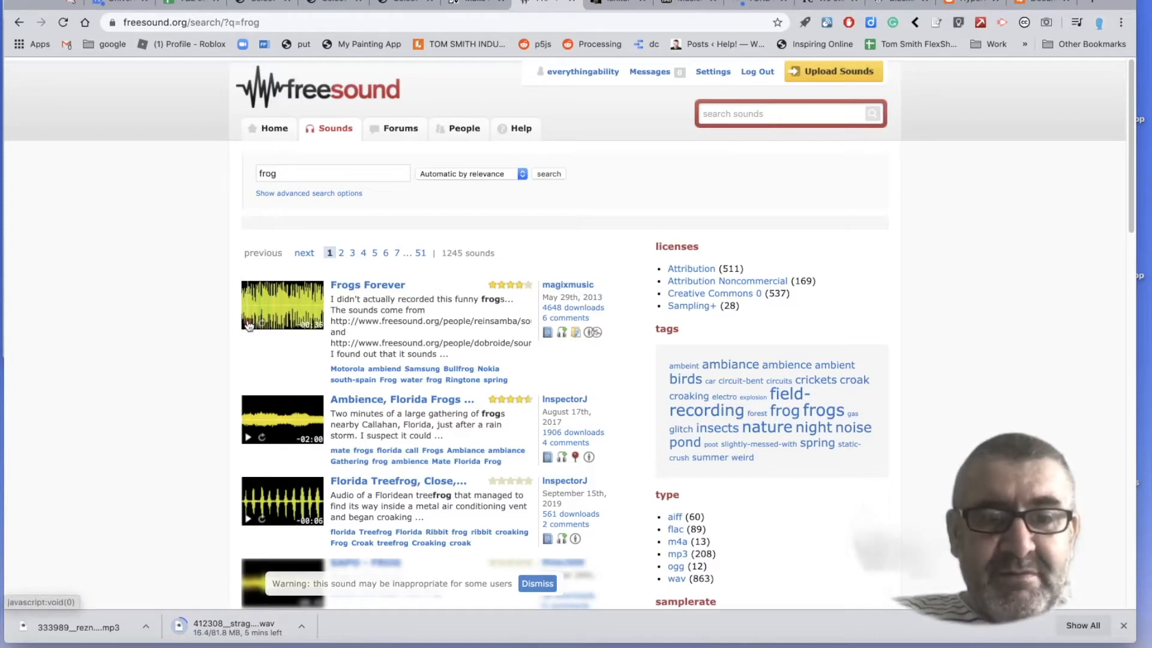
# Download "Frogs Forever" from its sound page and return to the frog search results
pyautogui.click(374, 287)
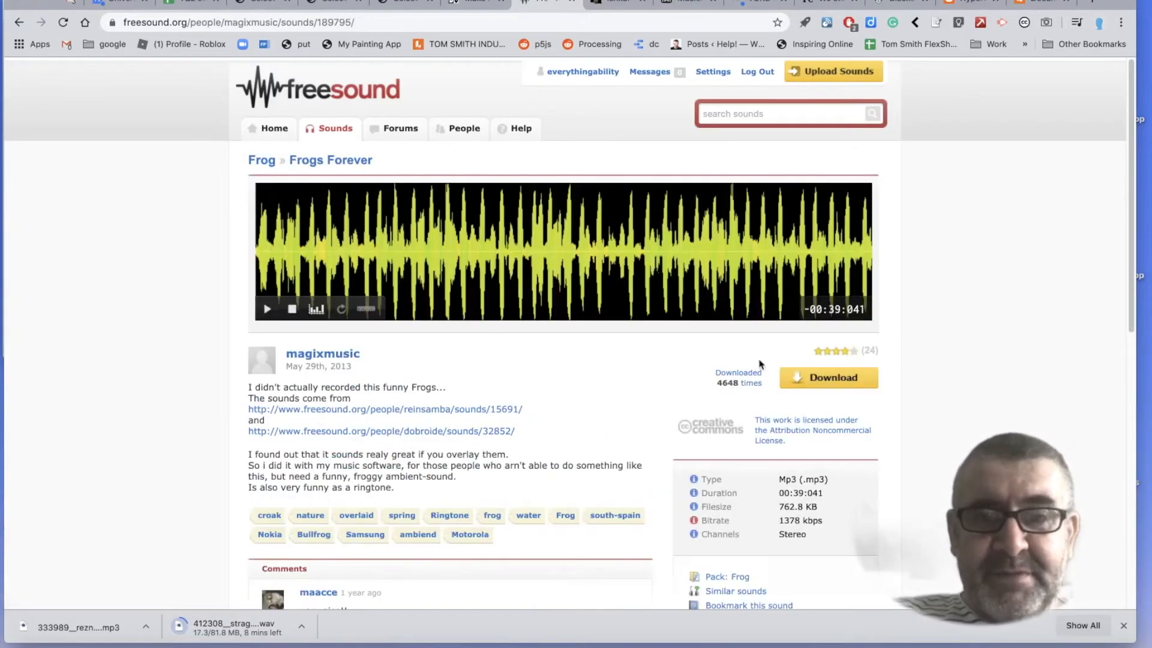
pyautogui.click(817, 377)
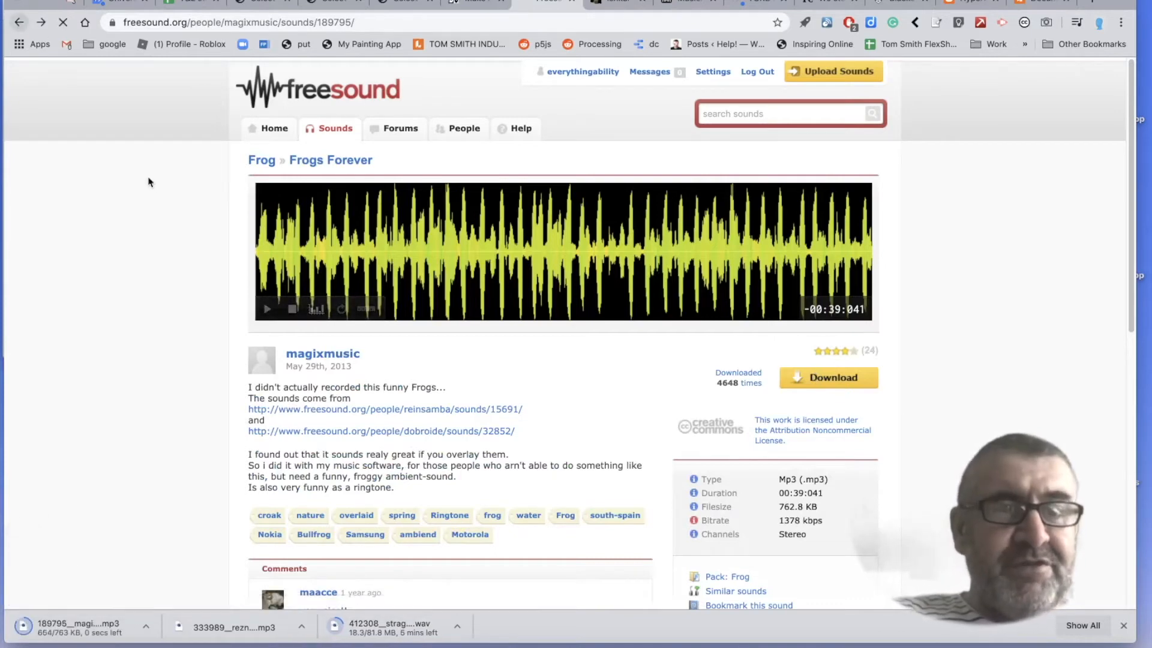
pyautogui.press('super+bracketleft')
pyautogui.scroll(-5, 149, 188)
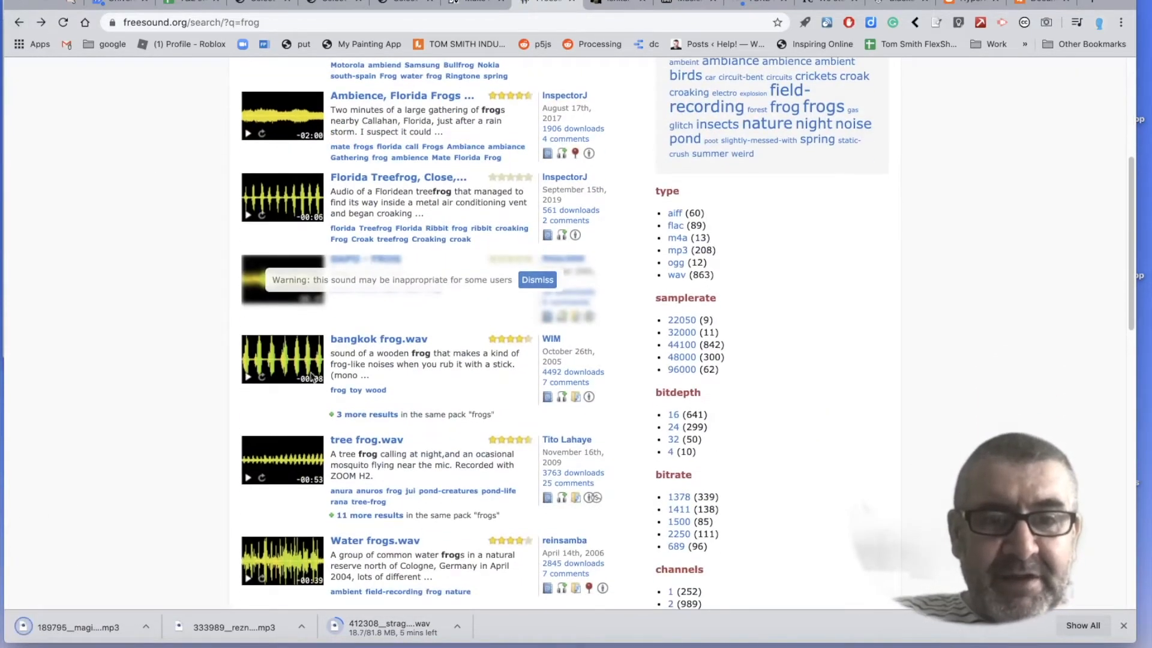
# Preview "bangkok frog.wav" in the results and download it from its sound page
pyautogui.click(248, 378)
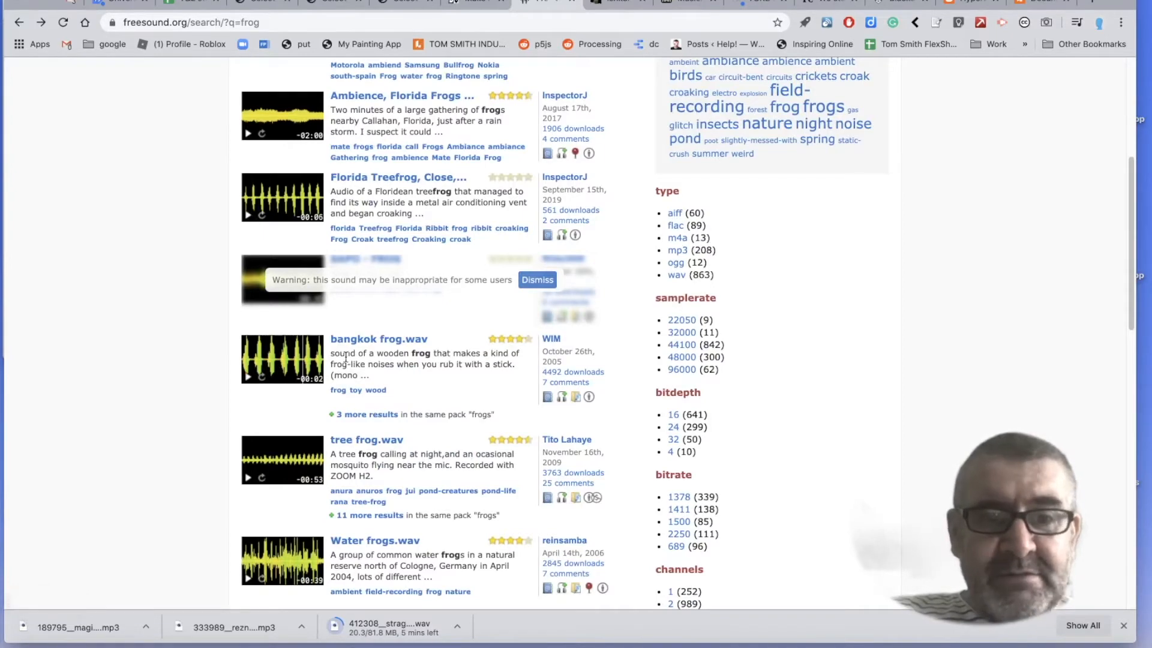
pyautogui.click(355, 338)
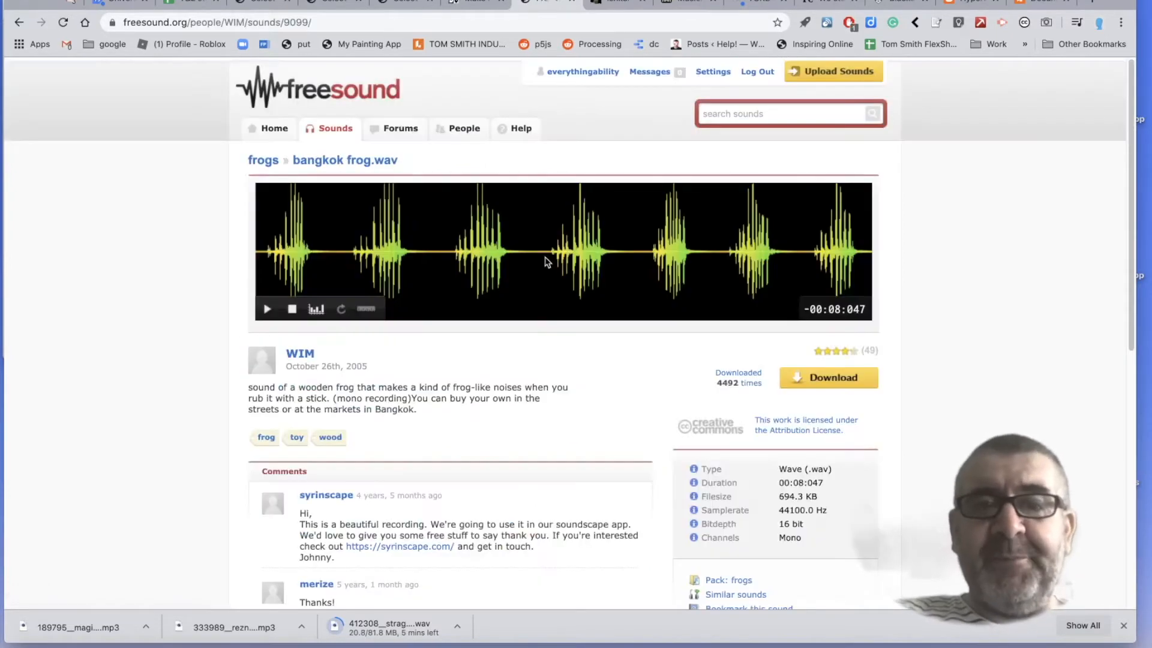
pyautogui.click(829, 380)
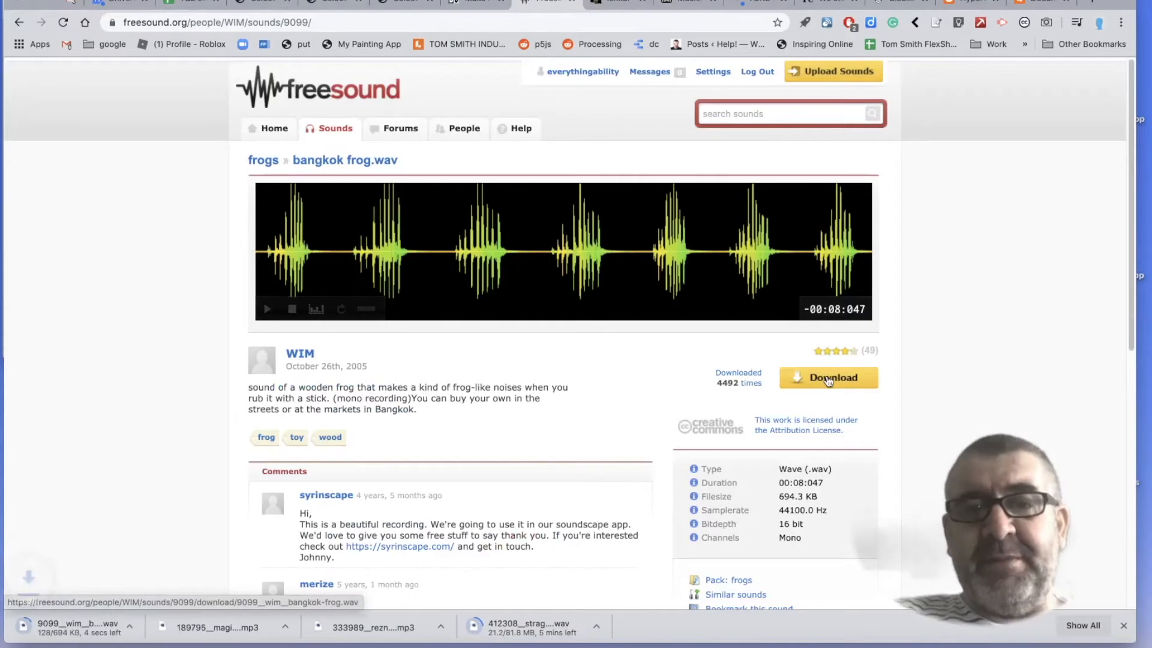
# Go back to the frog search results and download "Frog Croaking.wav" from its sound page
pyautogui.click(18, 24)
pyautogui.scroll(-5, 175, 291)
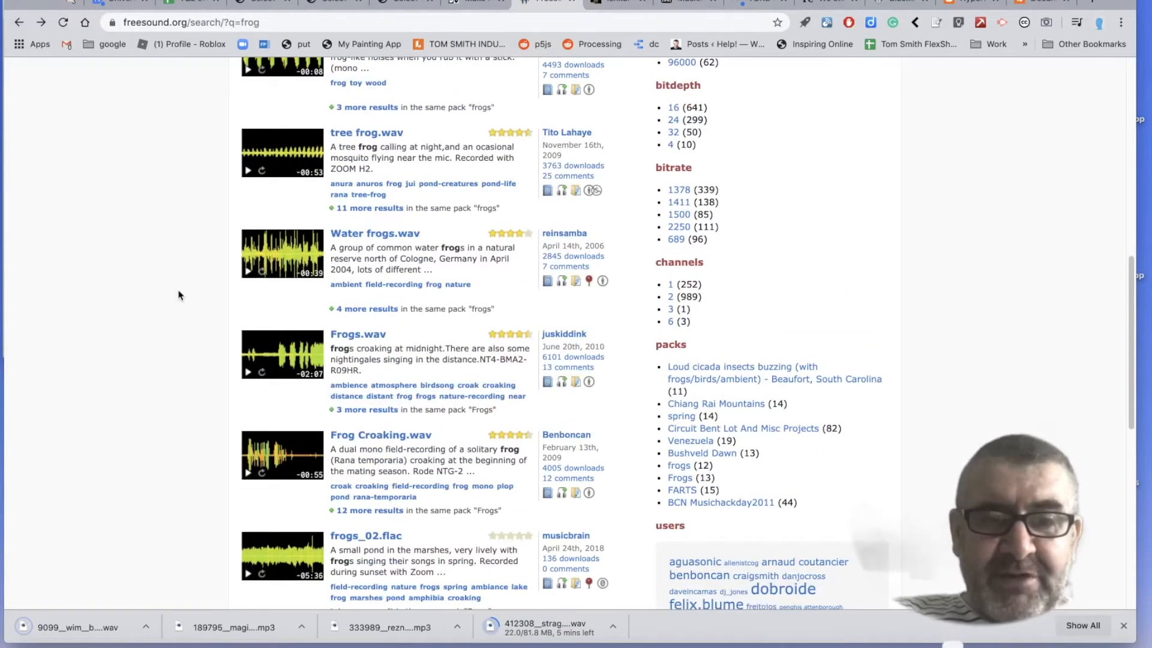
pyautogui.scroll(-1, 178, 295)
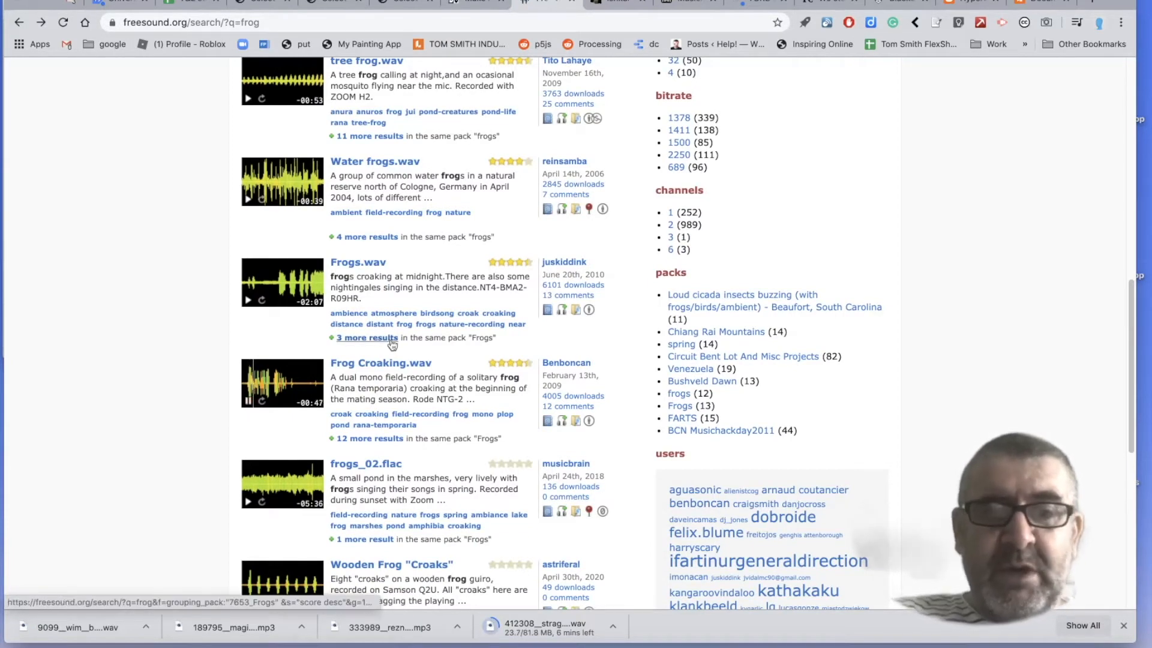
pyautogui.click(384, 363)
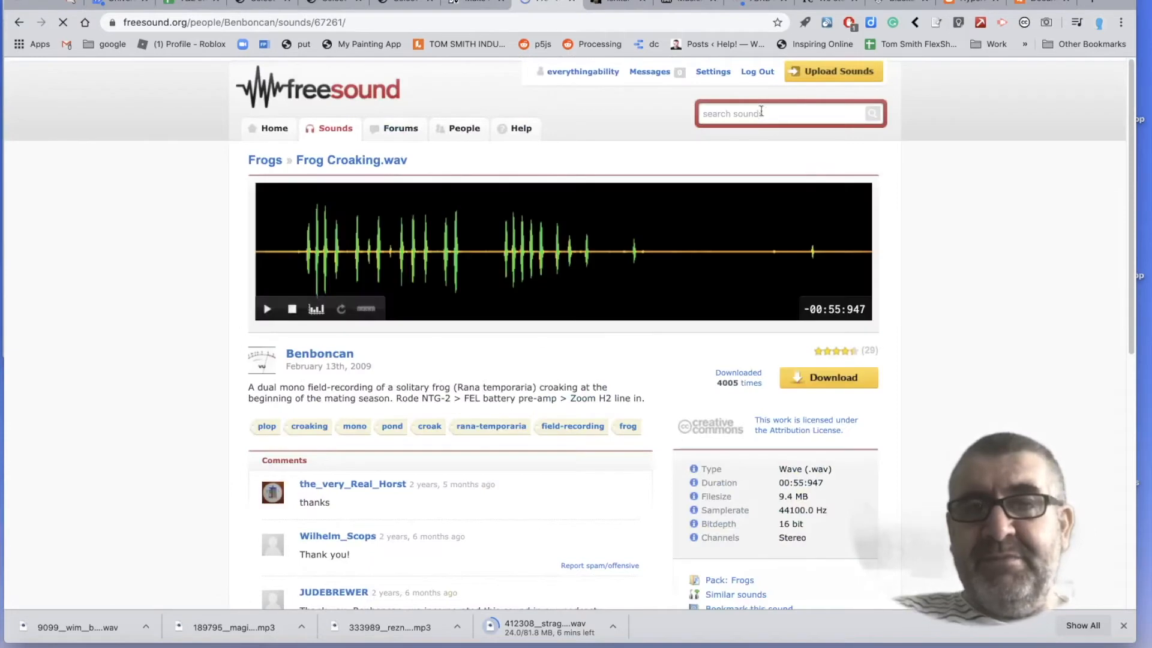
pyautogui.click(831, 378)
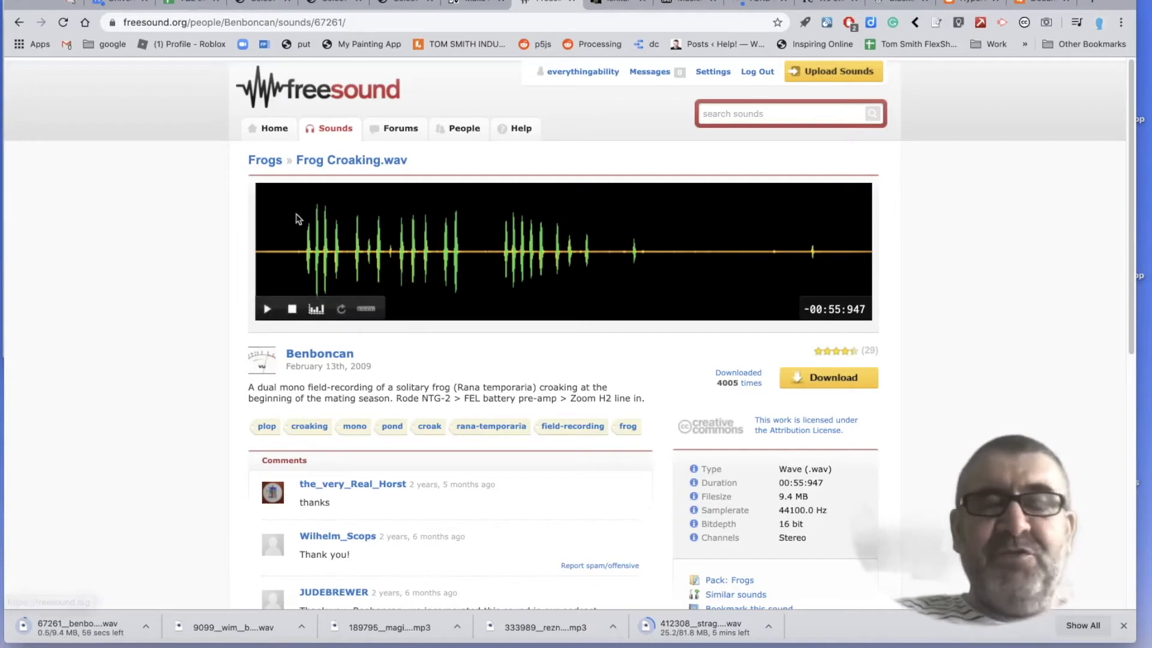
# Return to the ambient or glitch soundtrack activity page and open the BBC Sound Effects site from its resources
pyautogui.click(468, 2)
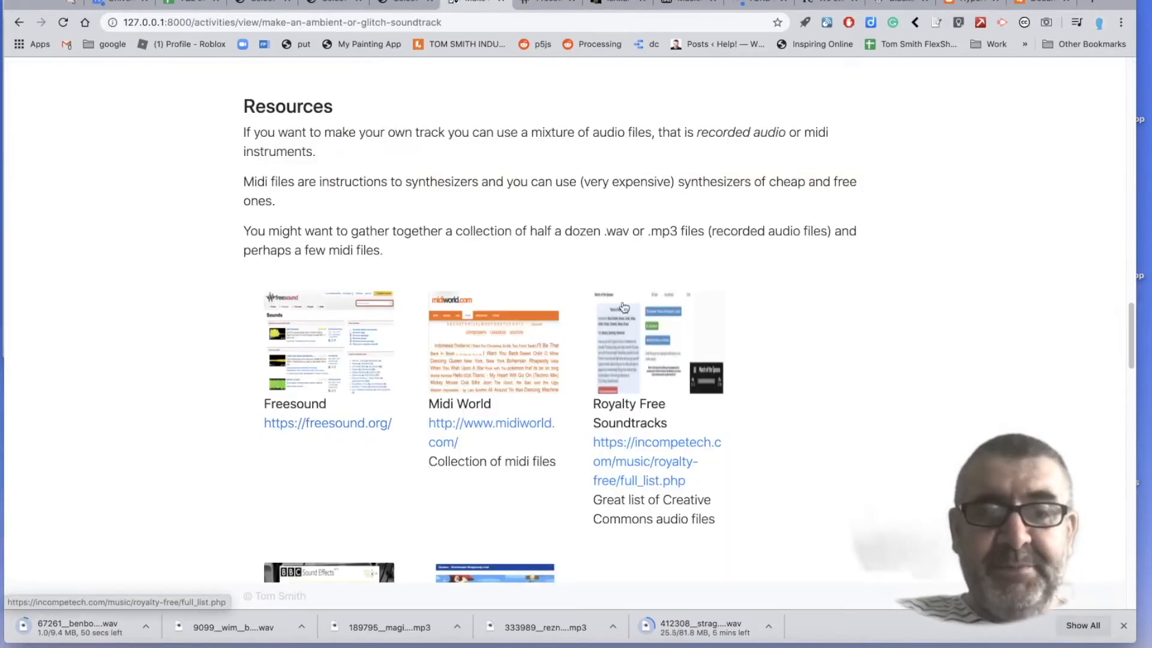
pyautogui.scroll(-4, 623, 302)
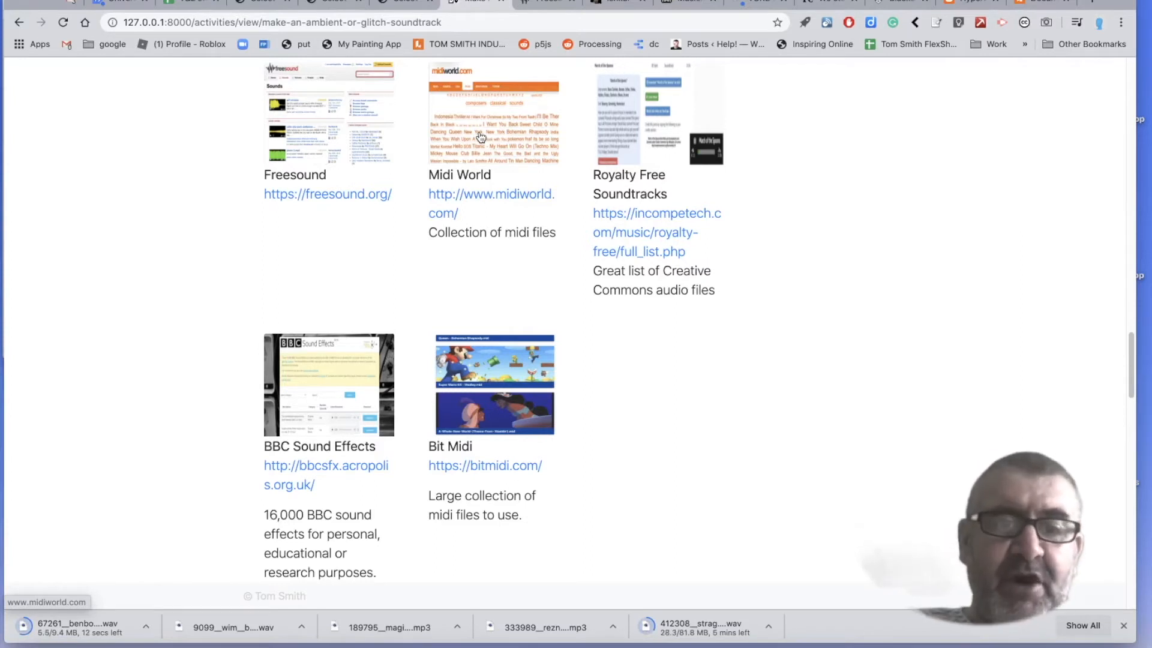
pyautogui.click(329, 471)
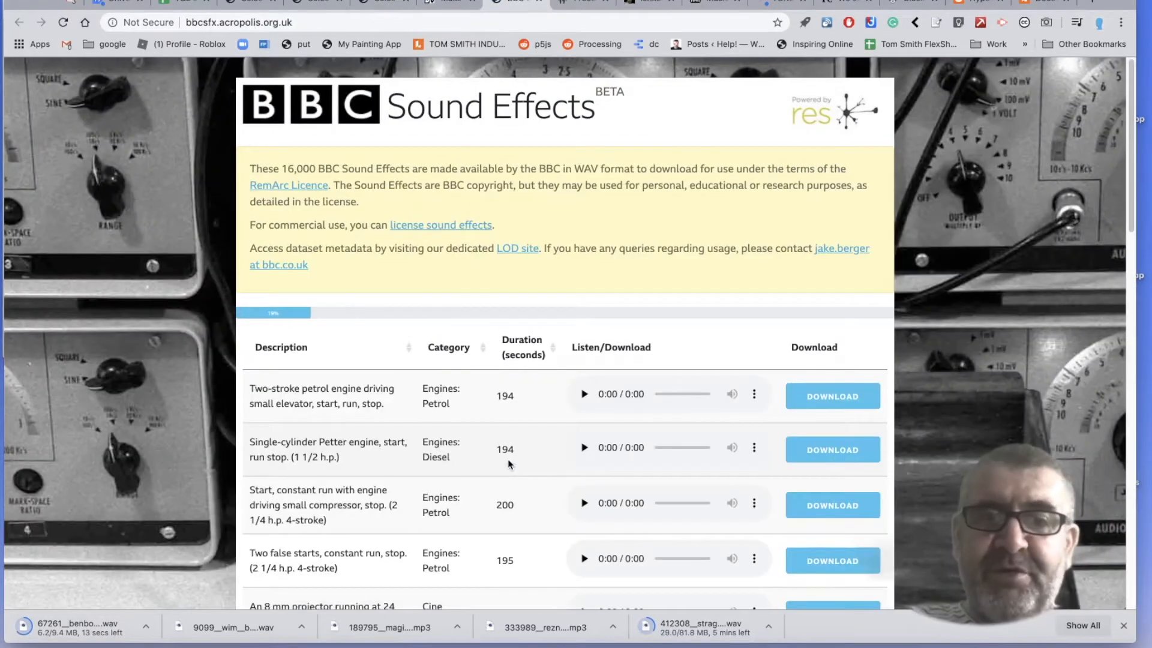
pyautogui.scroll(-3, 509, 465)
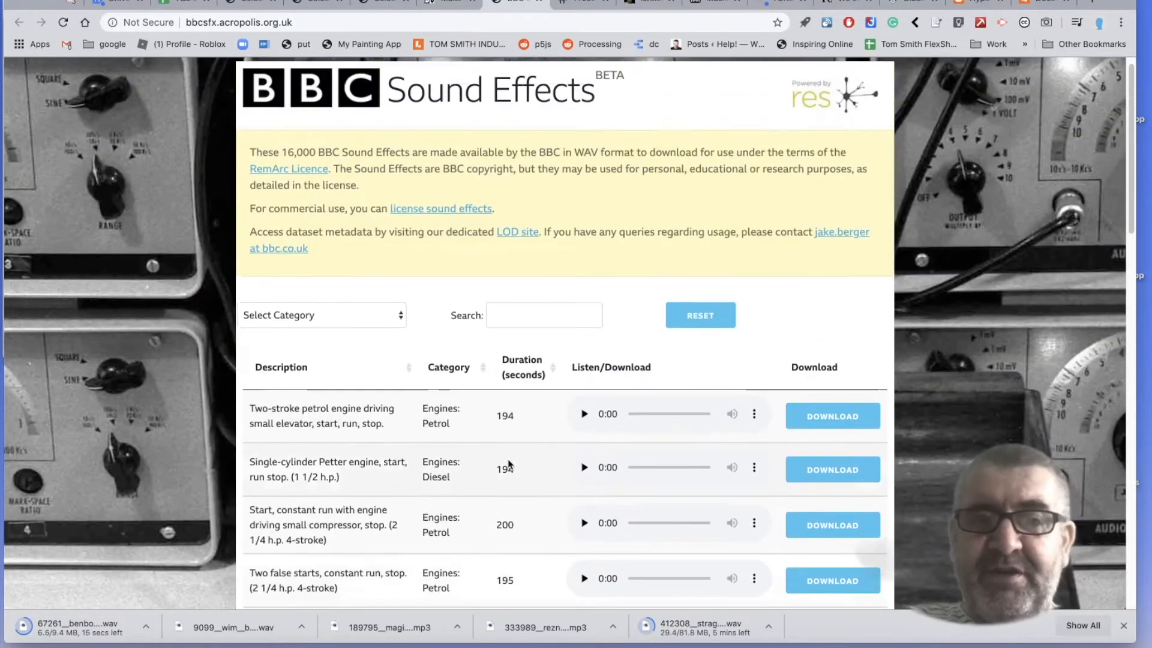
# Search the BBC Sound Effects library for "fox" and look through the matching sounds
pyautogui.click(520, 316)
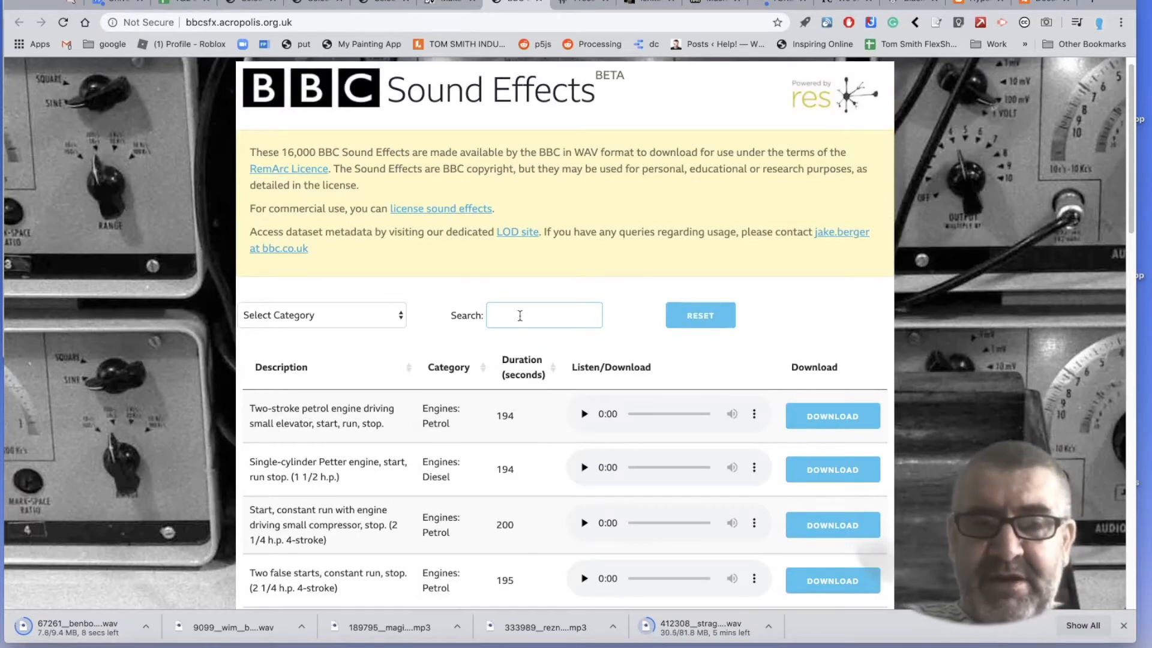
pyautogui.write('fox')
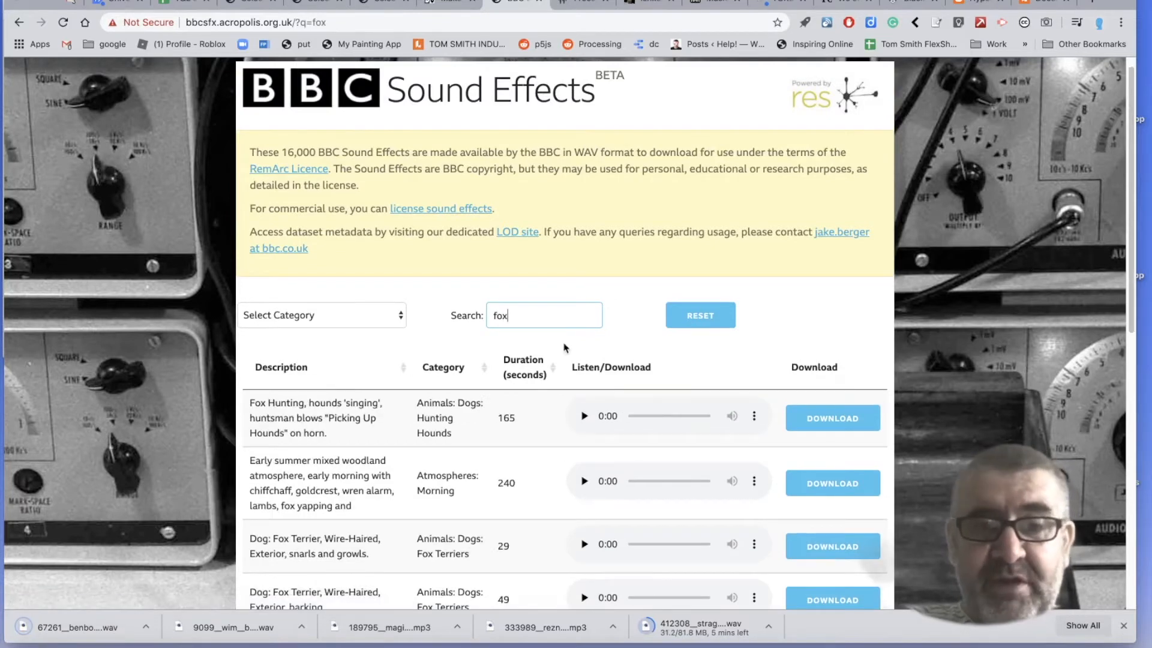
pyautogui.scroll(-2, 576, 403)
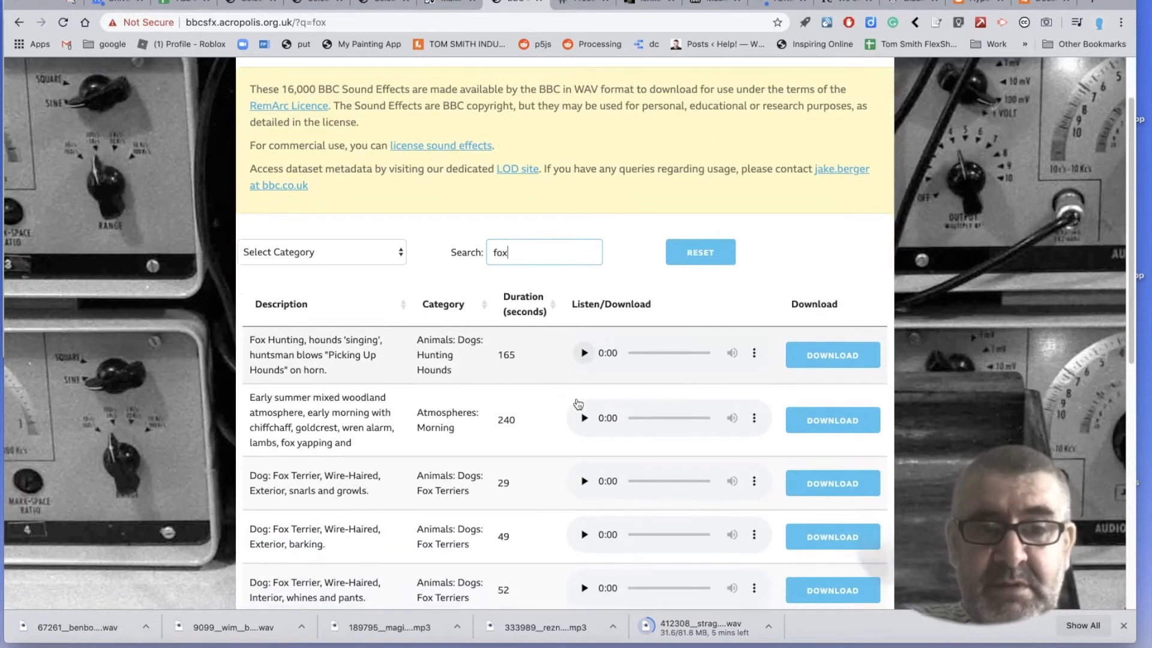
pyautogui.scroll(-3, 578, 404)
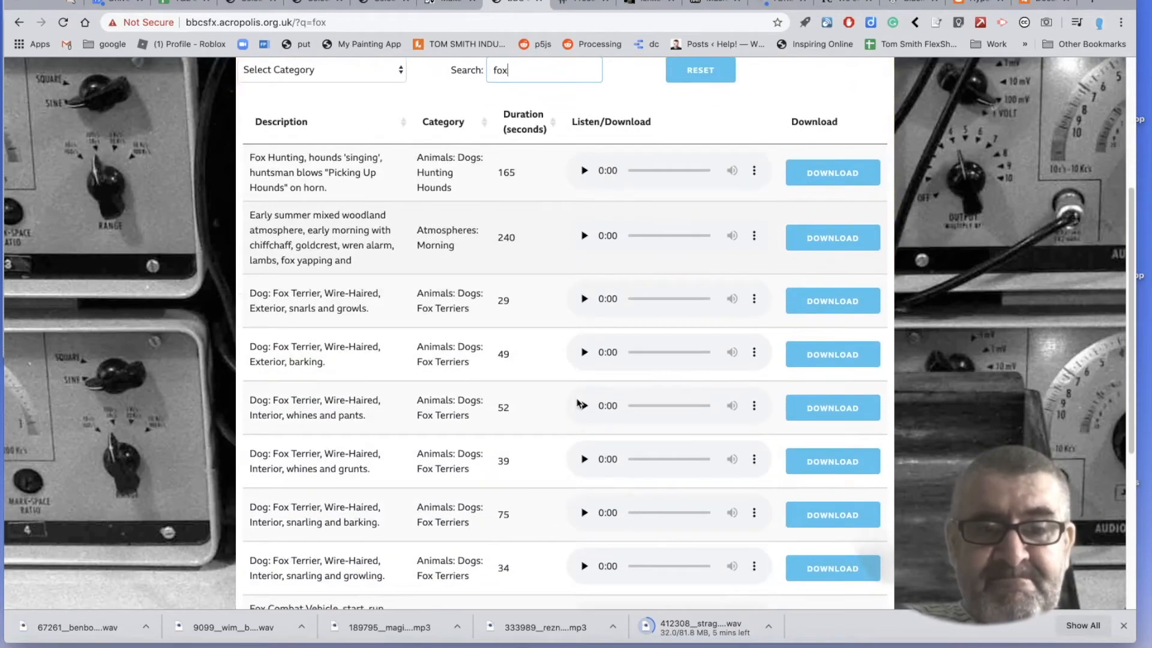
pyautogui.scroll(-3, 578, 404)
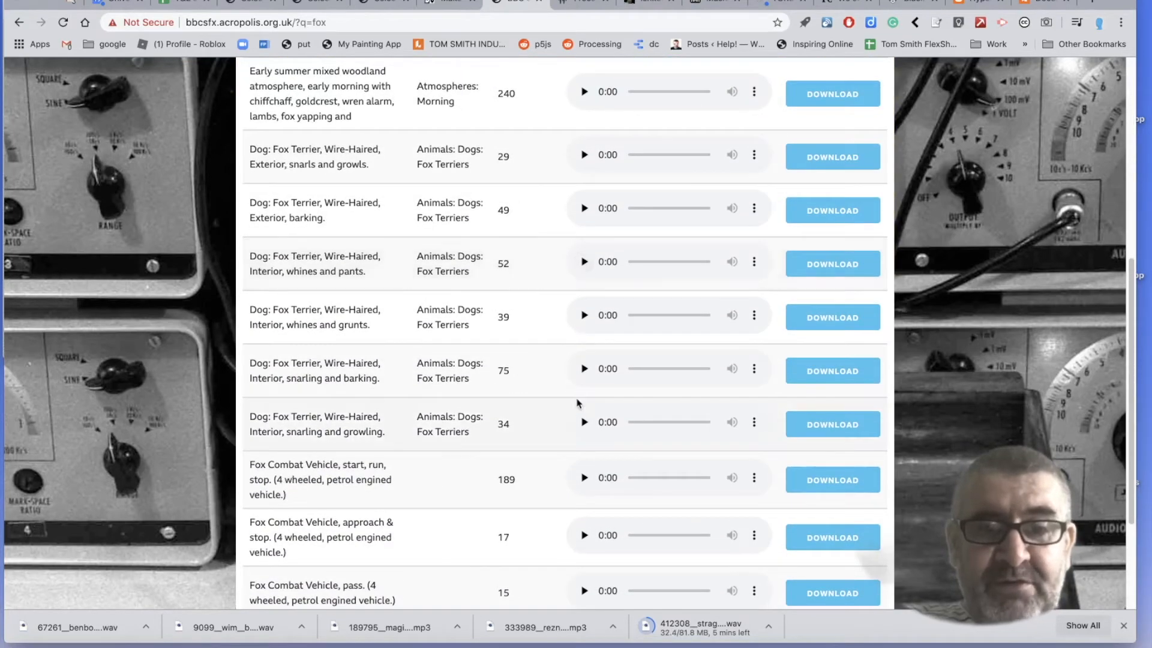
pyautogui.scroll(7, 577, 403)
# Preview the "Fox Hunting, hounds 'singing'" sound effect, download its WAV file and pause the playback
pyautogui.click(584, 433)
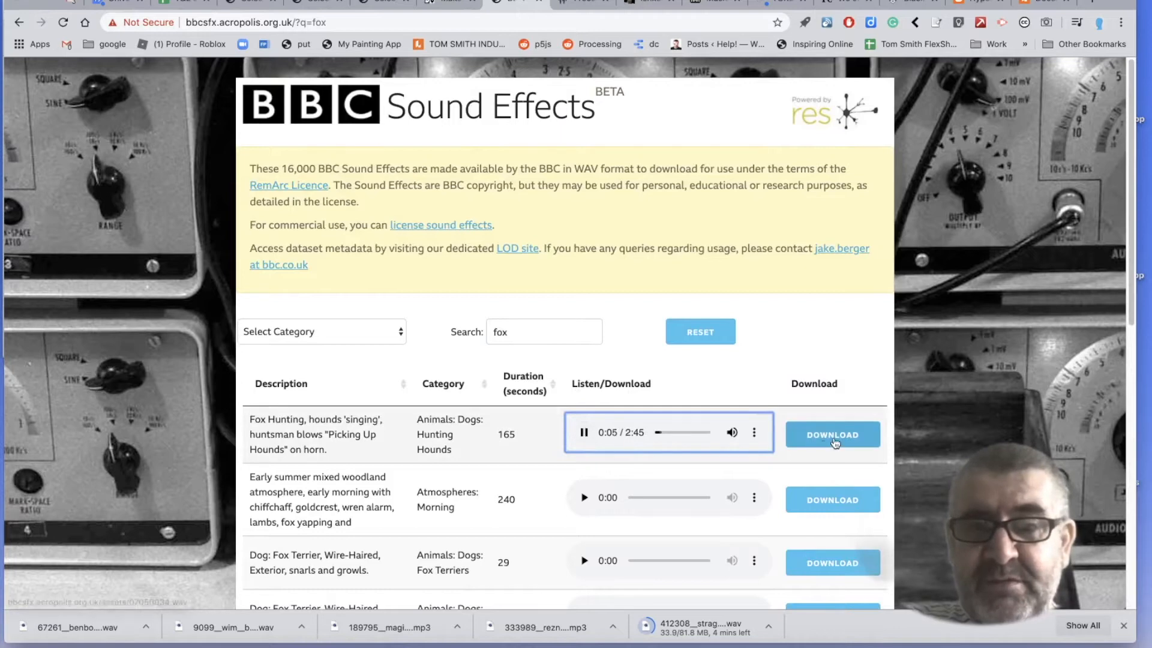
pyautogui.click(315, 431)
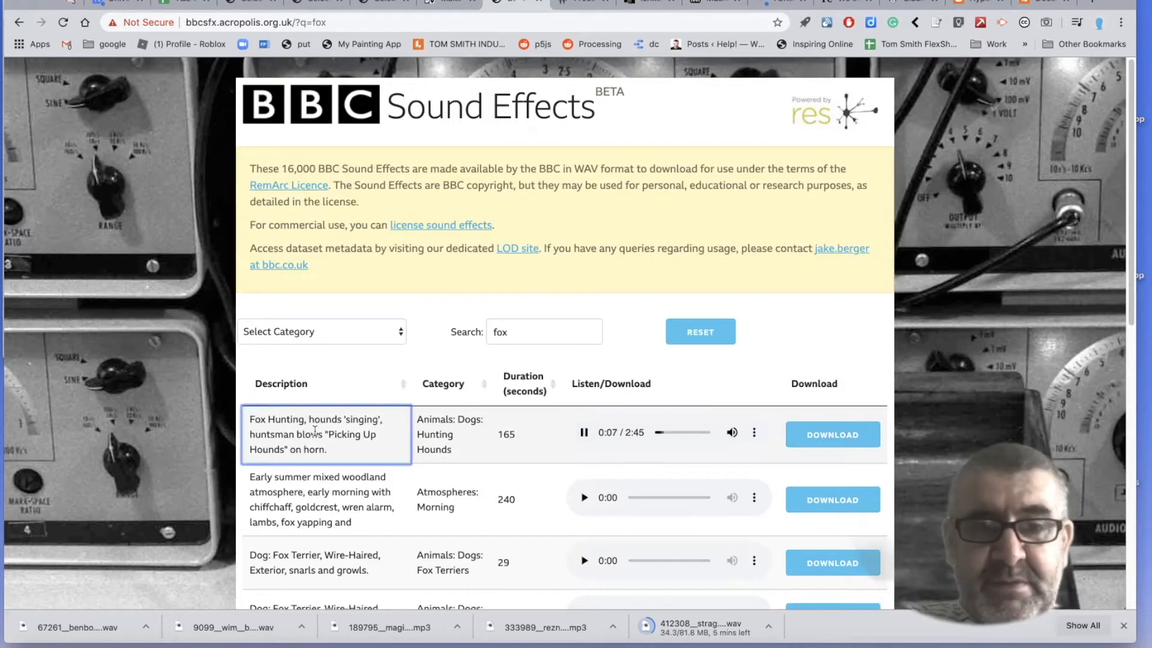
pyautogui.click(754, 432)
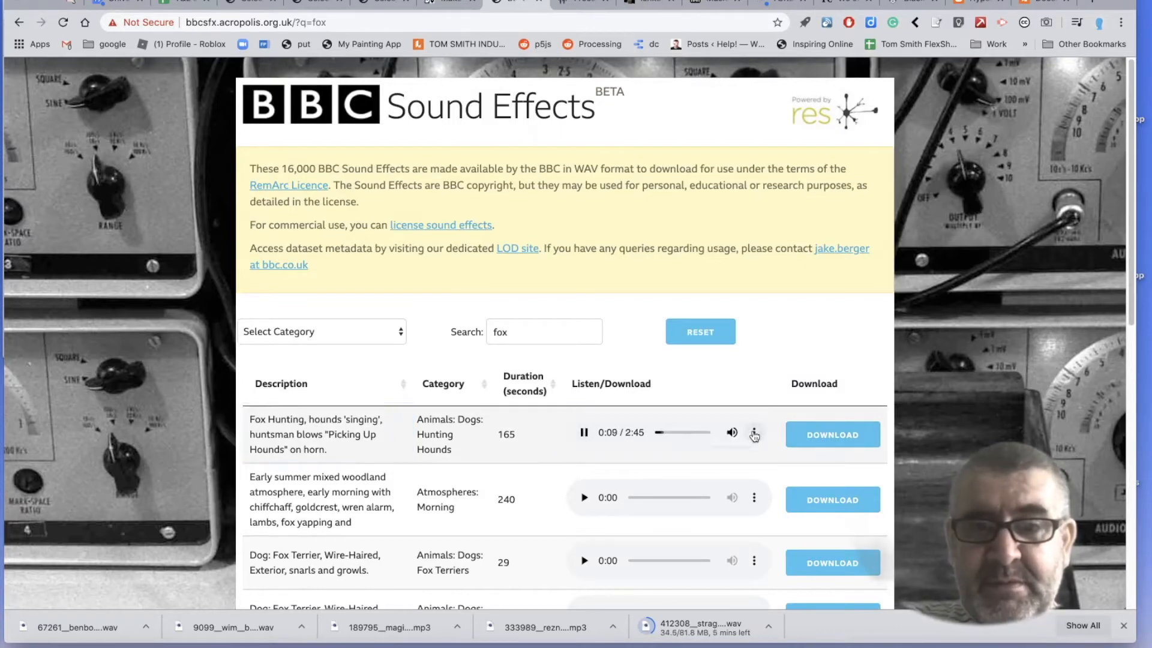
pyautogui.click(718, 437)
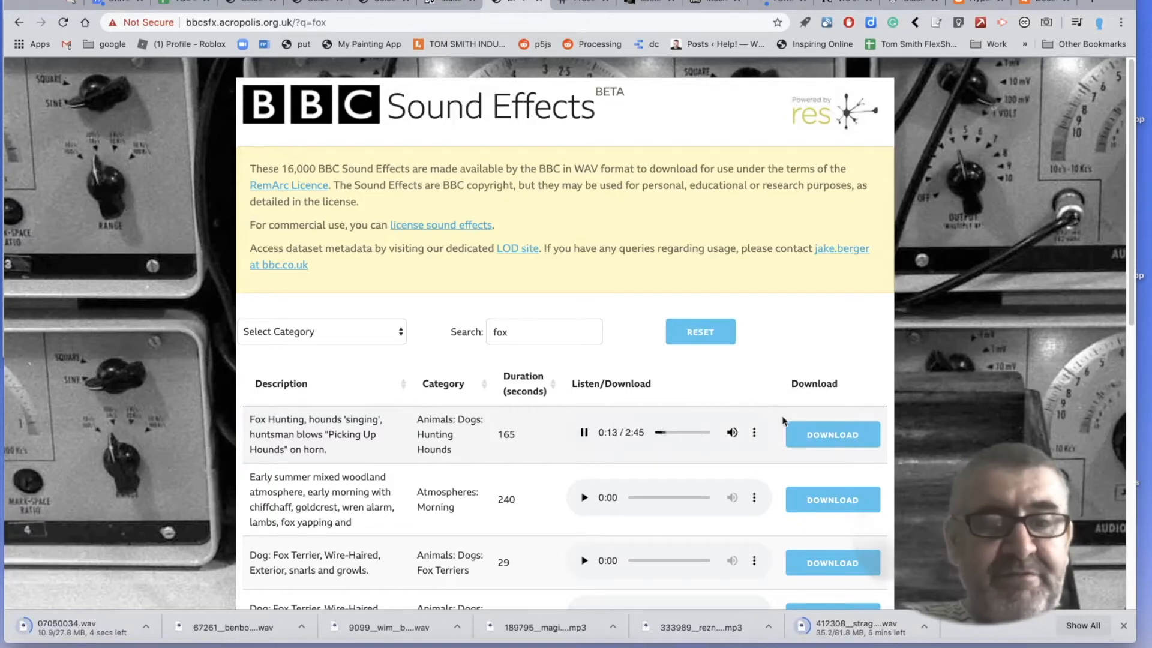
pyautogui.click(584, 432)
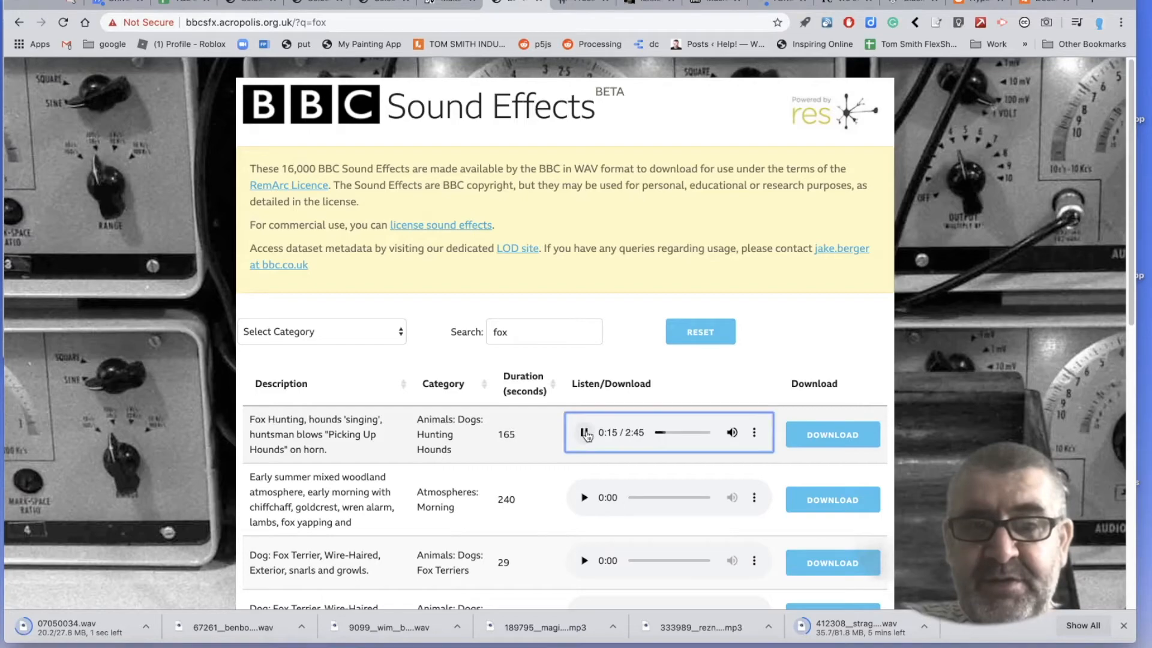
# Review the remaining fox sound effects down to the end of the list
pyautogui.scroll(-5, 651, 444)
pyautogui.scroll(-5, 651, 444)
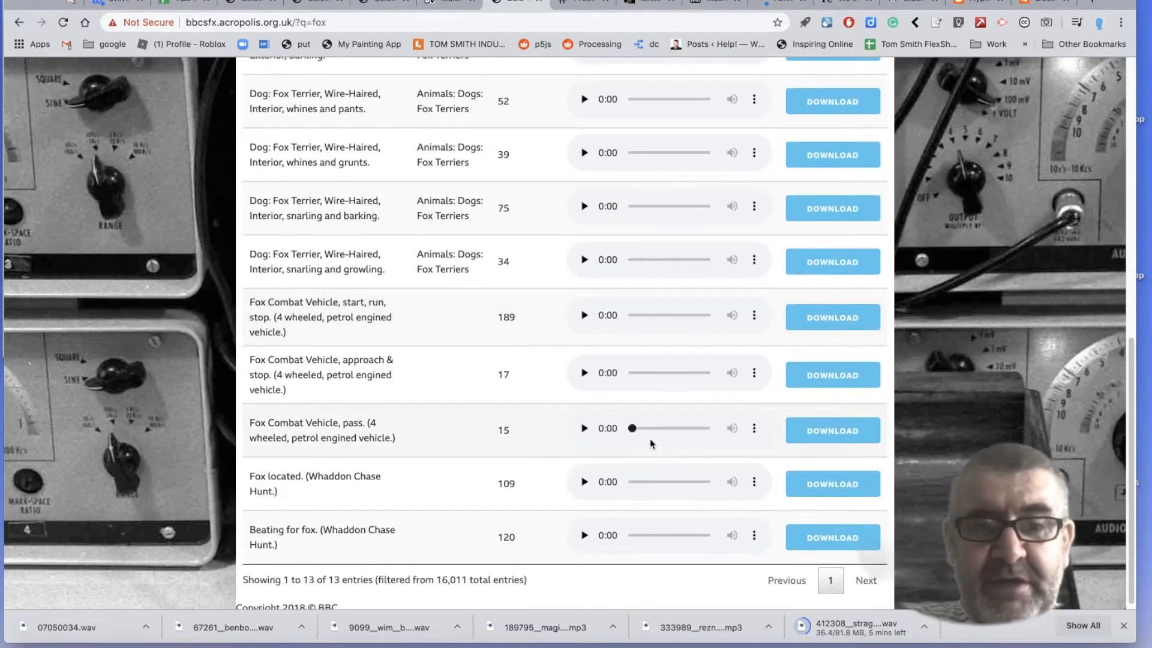
pyautogui.scroll(-1, 652, 444)
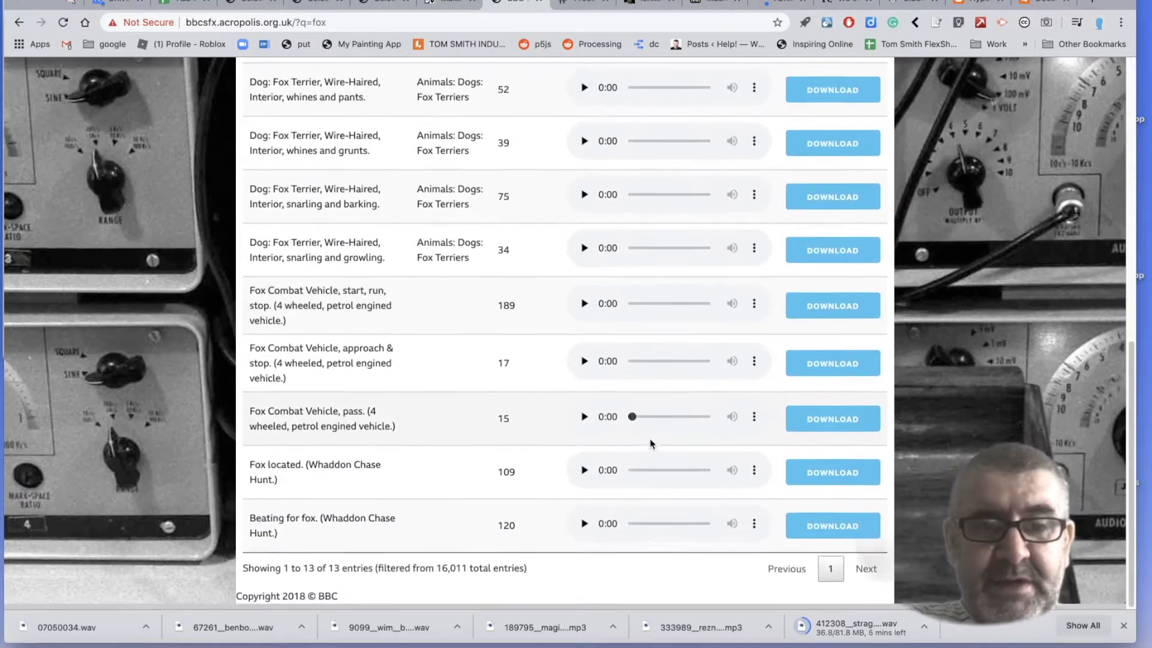
# Return to the ambient or glitch soundtrack activity page and look through its sound sources and online instrument tools
pyautogui.scroll(1, 652, 444)
pyautogui.scroll(6, 651, 444)
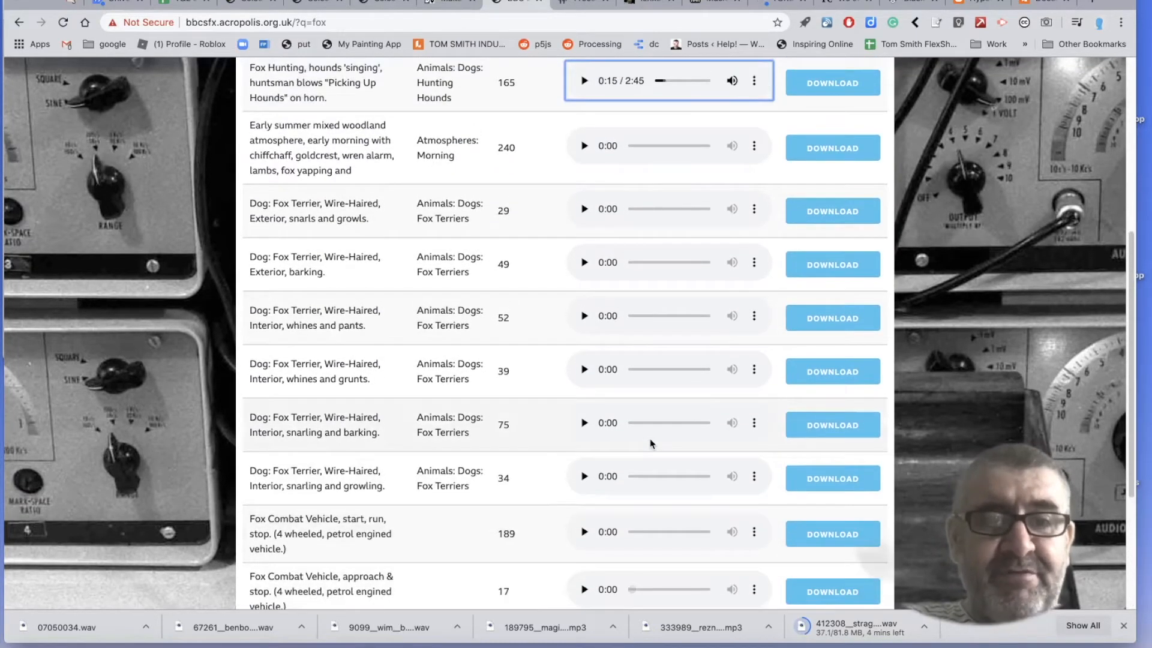
pyautogui.scroll(1, 651, 444)
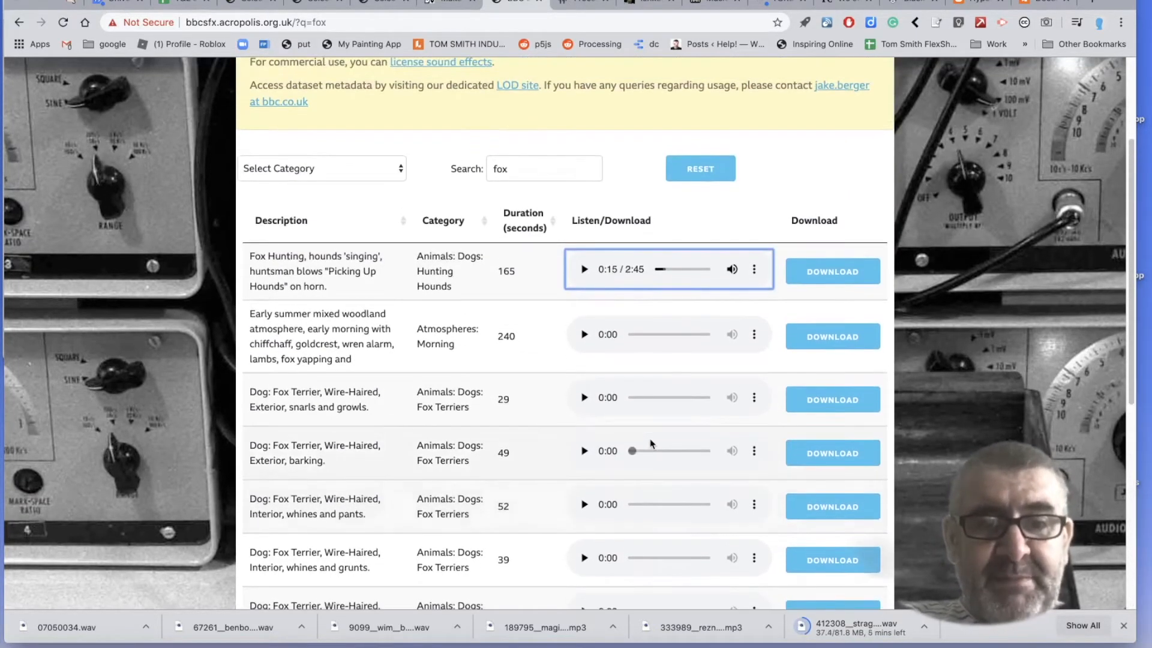
pyautogui.scroll(2, 651, 444)
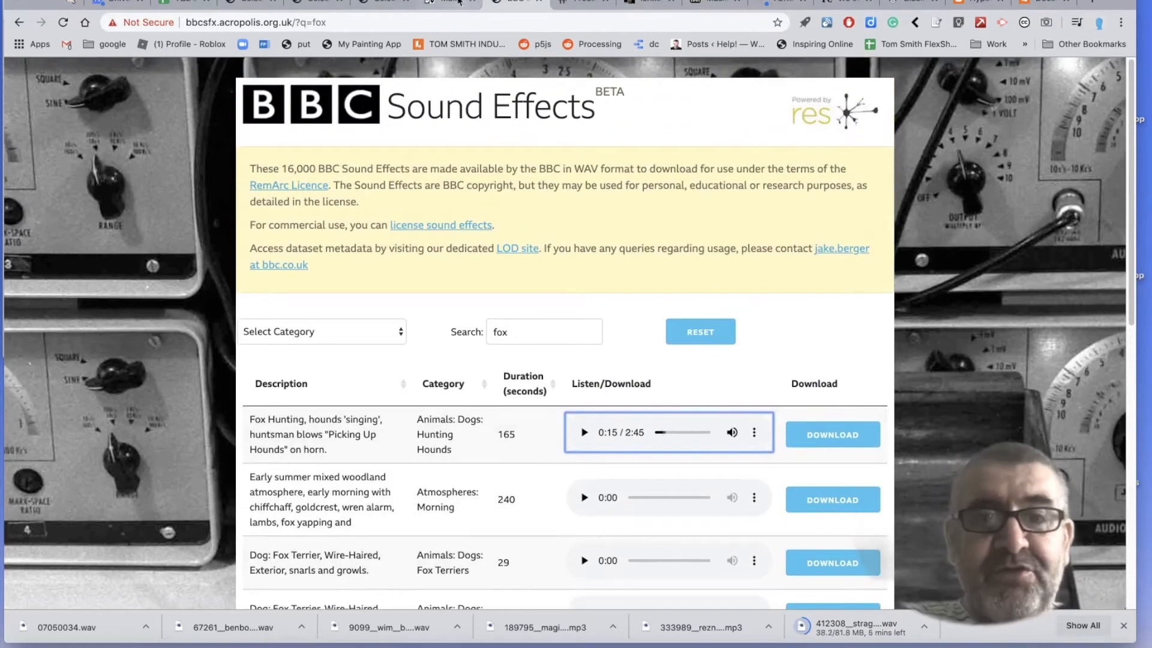
pyautogui.click(456, 4)
pyautogui.scroll(-1, 628, 347)
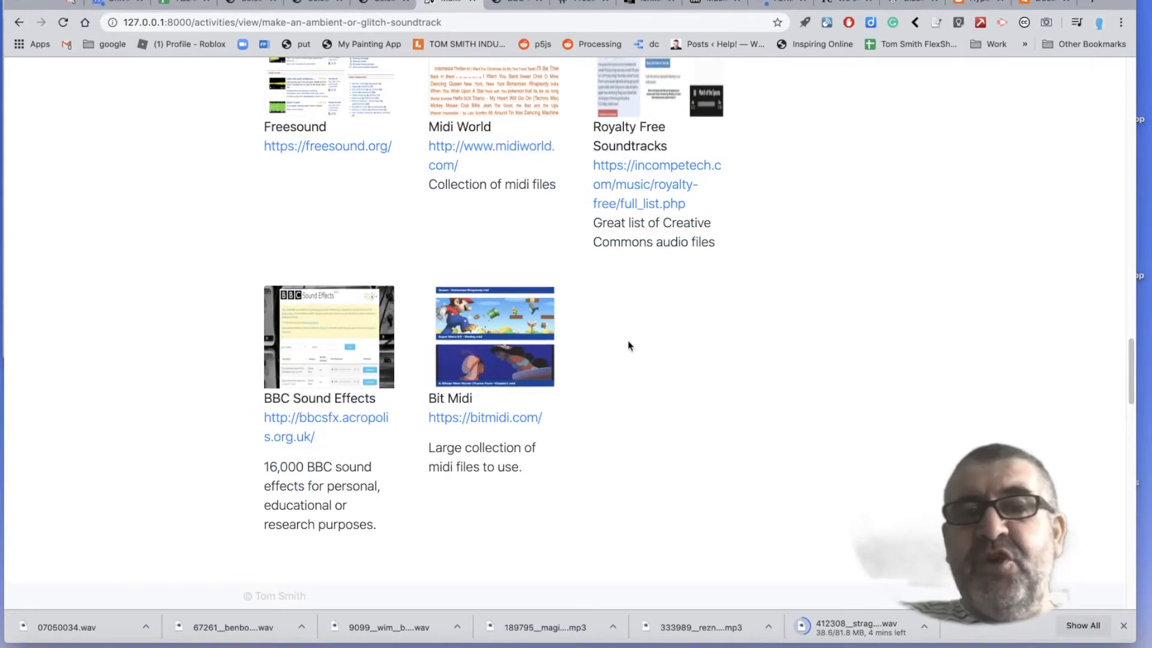
pyautogui.scroll(3, 628, 346)
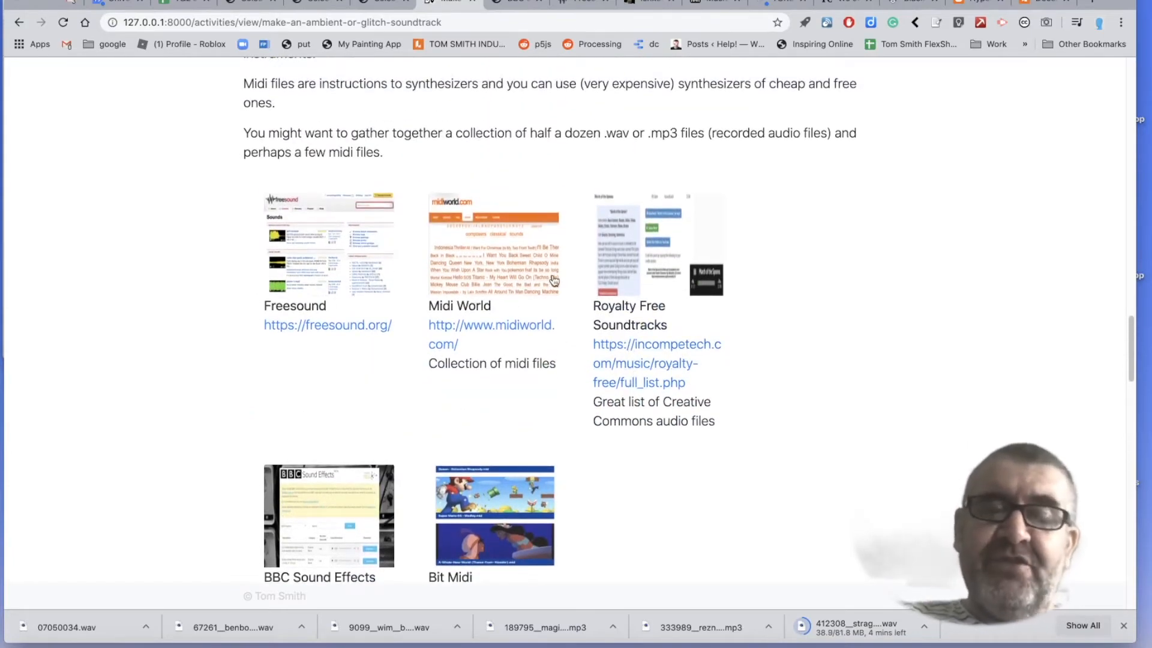
pyautogui.scroll(-10, 540, 294)
pyautogui.scroll(-7, 539, 291)
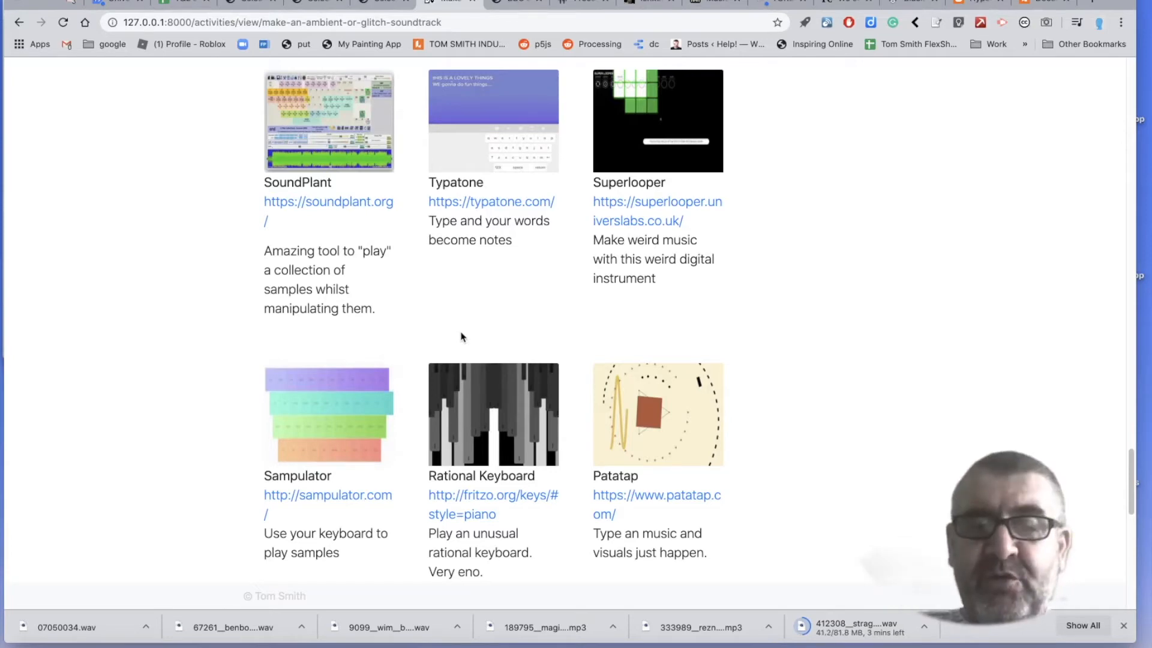
pyautogui.scroll(-3, 462, 337)
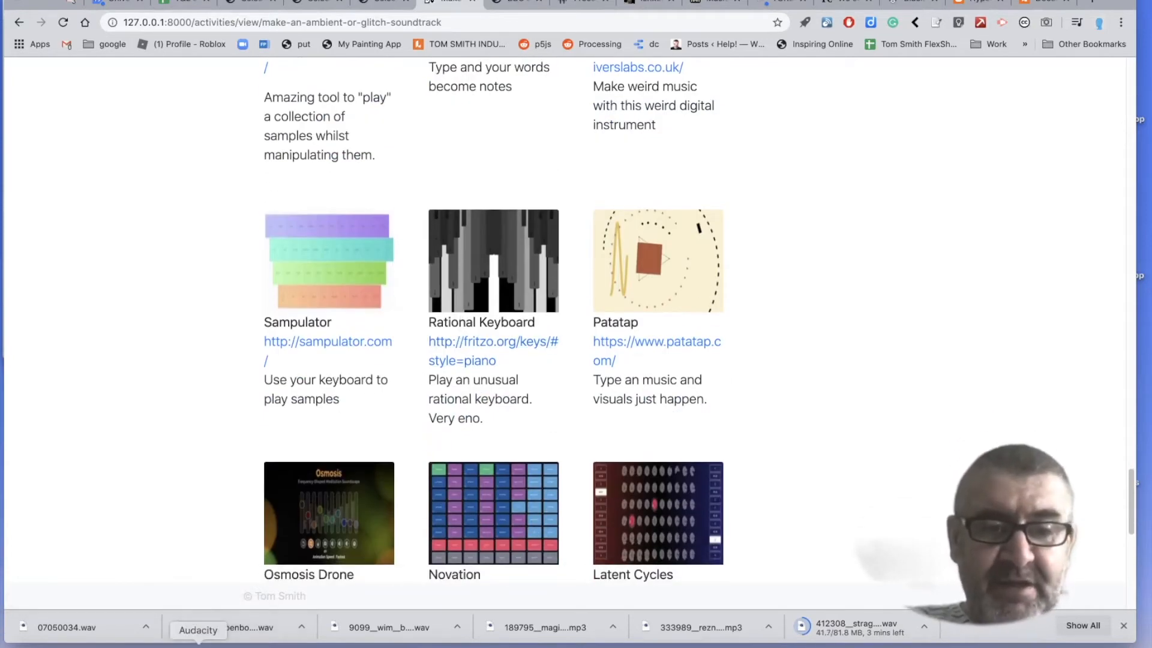
# Switch to Audacity and open the 333989__reznik-krkovicka__sea-whale-seagull.mp3 file from the Downloads folder
pyautogui.click(198, 645)
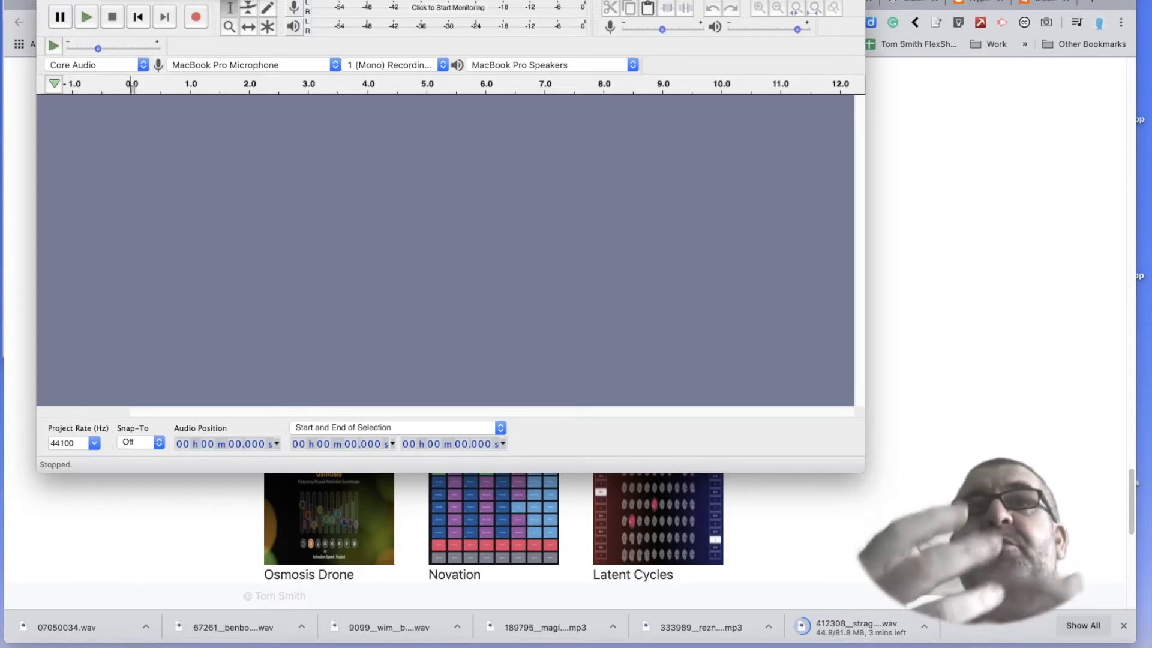
pyautogui.click(105, 0)
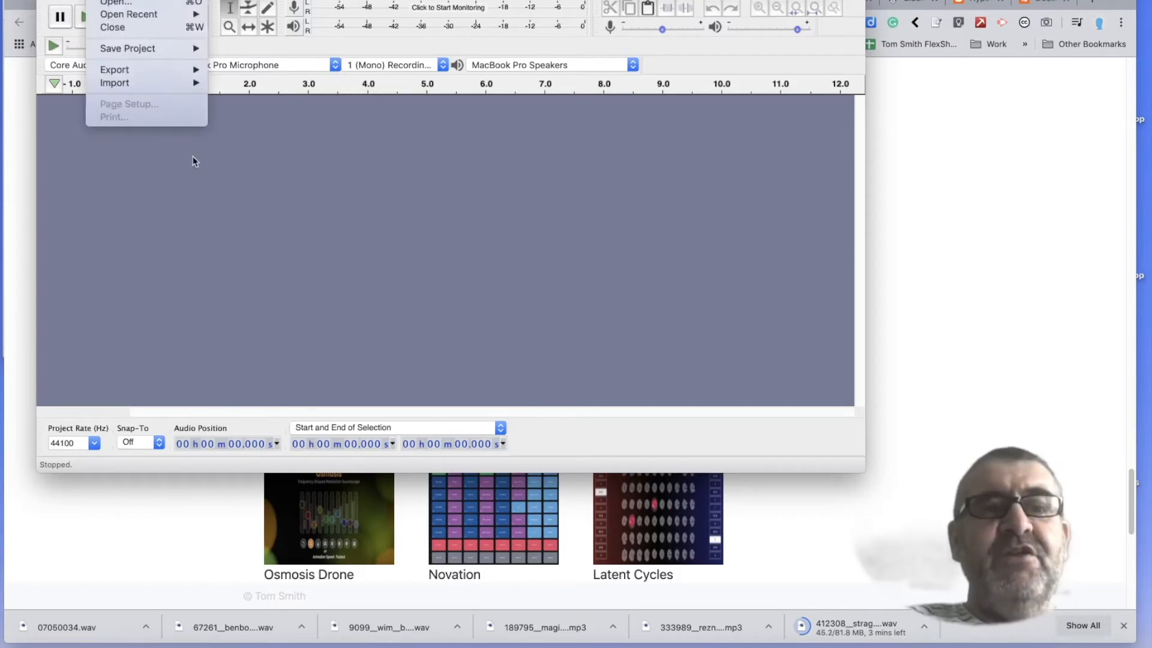
pyautogui.click(132, 4)
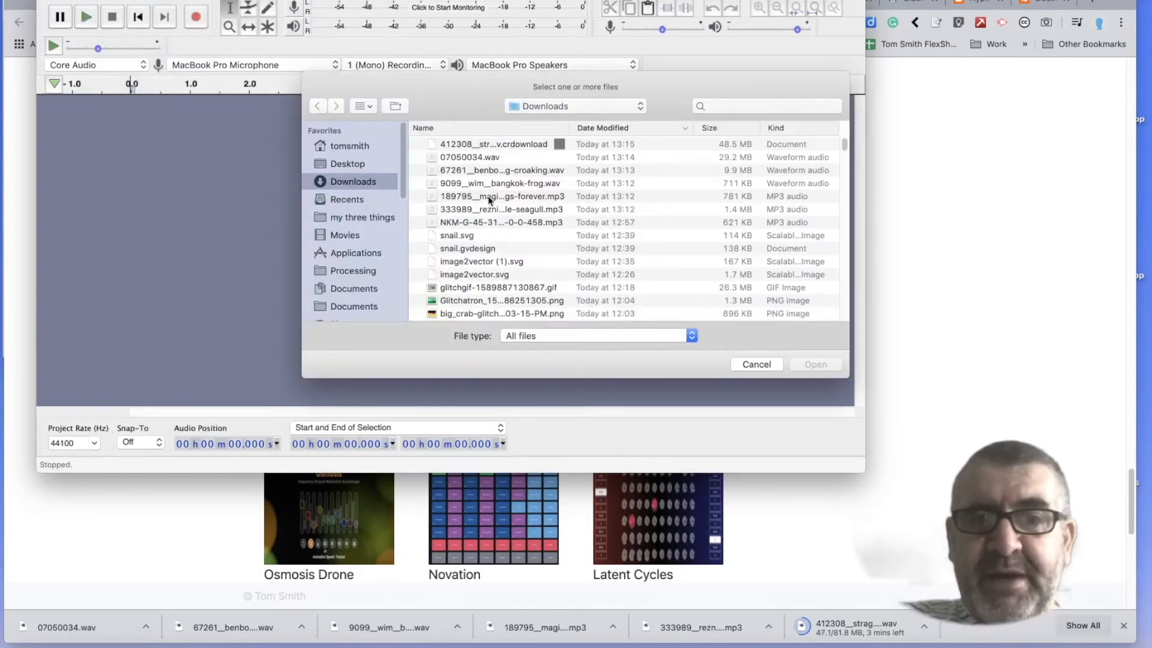
pyautogui.moveTo(568, 129); pyautogui.dragTo(693, 130)
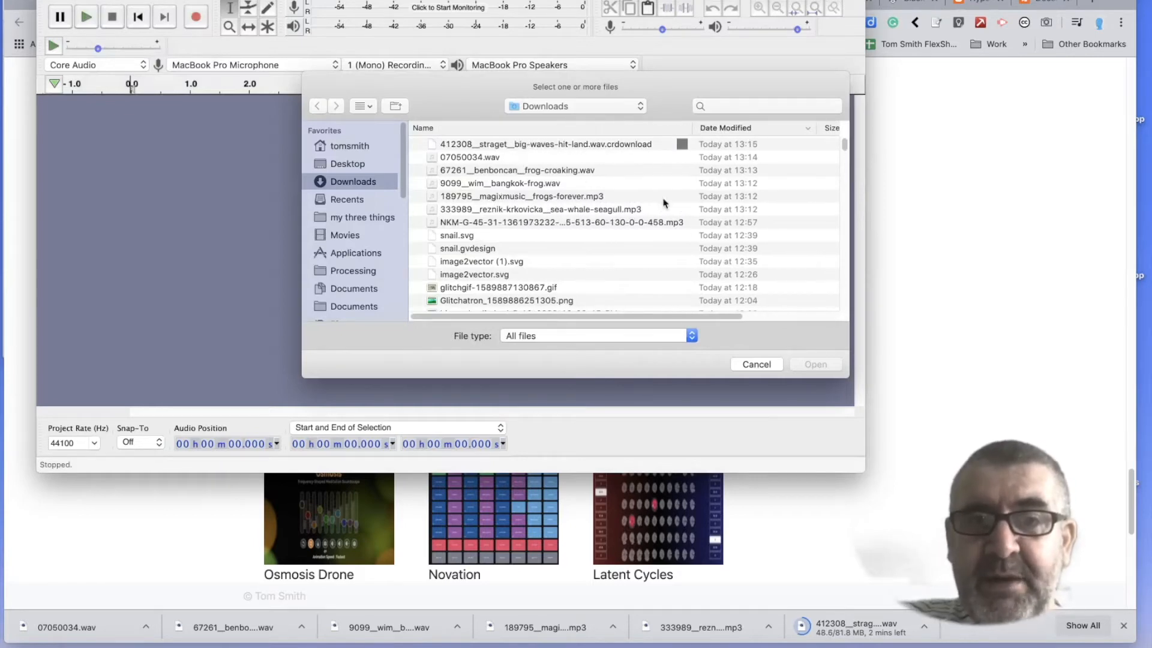
pyautogui.click(614, 210)
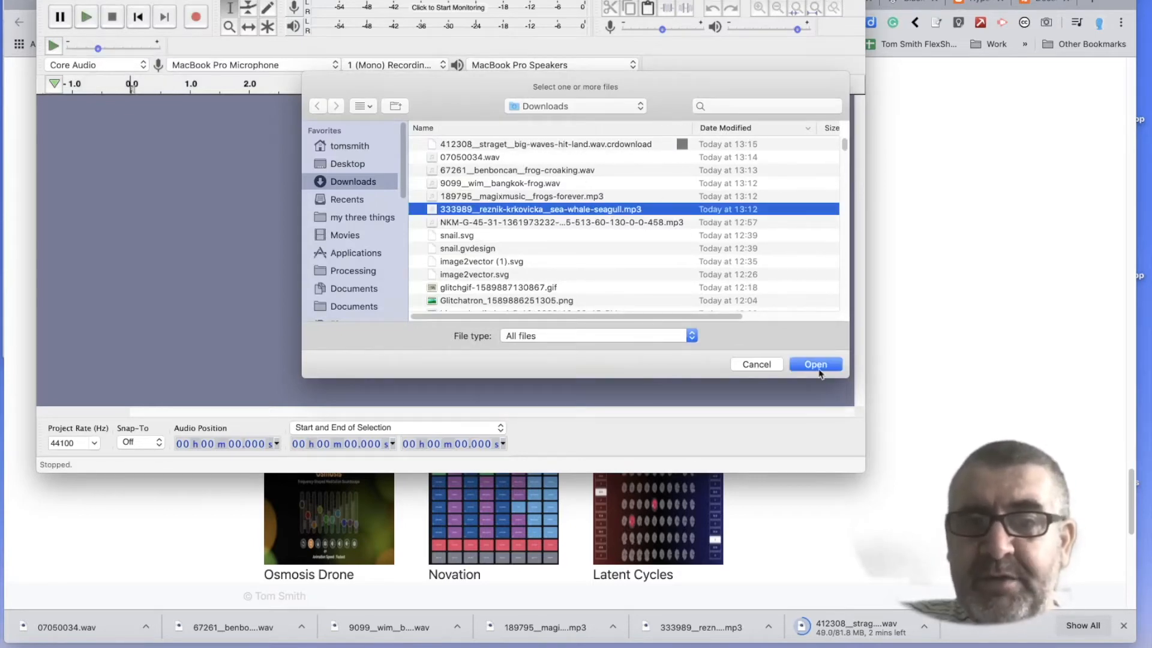
pyautogui.click(818, 365)
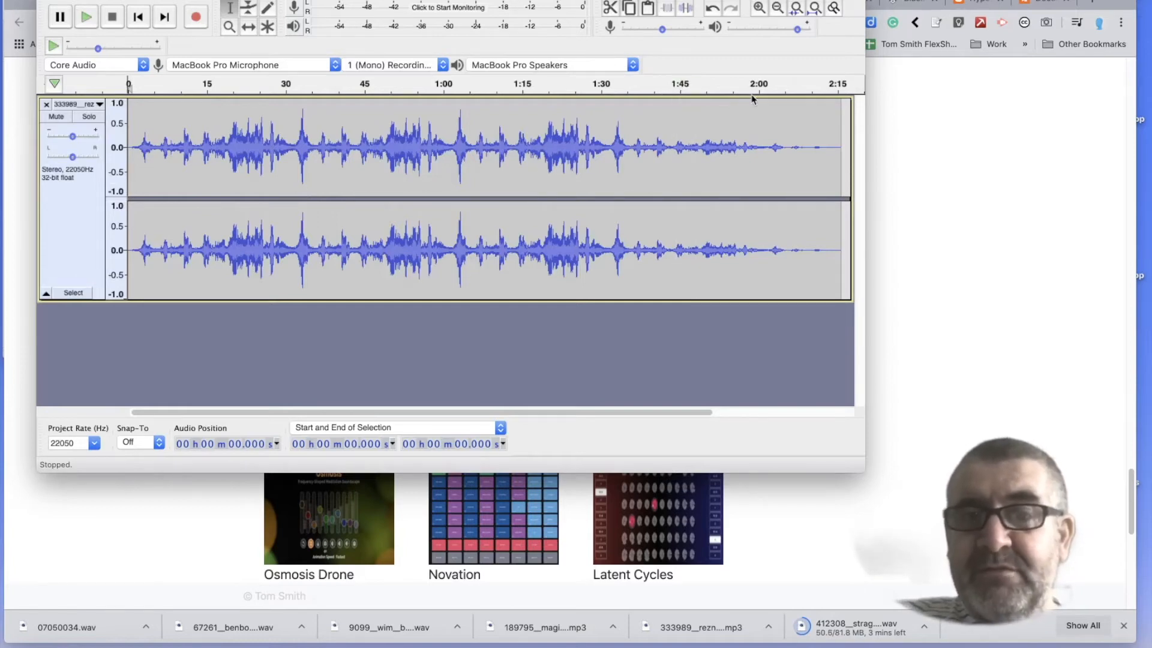
# Play the seagull track's section from about 31 to 36 s, and select and loop-play the section from about 48 to 56 s
pyautogui.moveTo(291, 142); pyautogui.dragTo(316, 144)
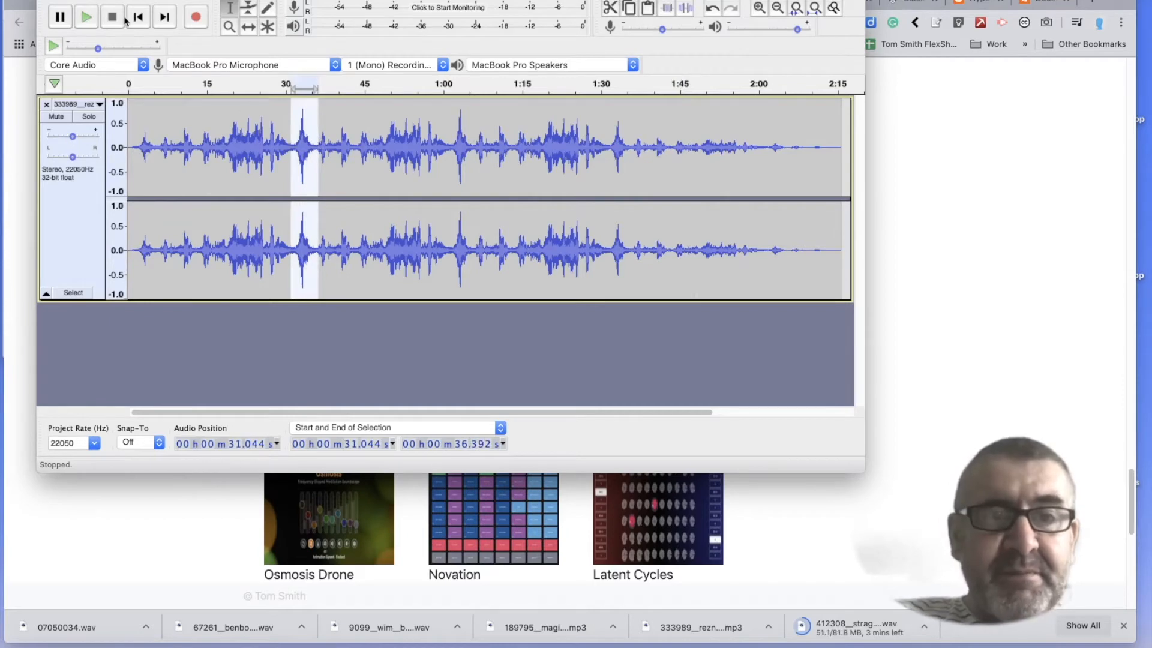
pyautogui.click(87, 18)
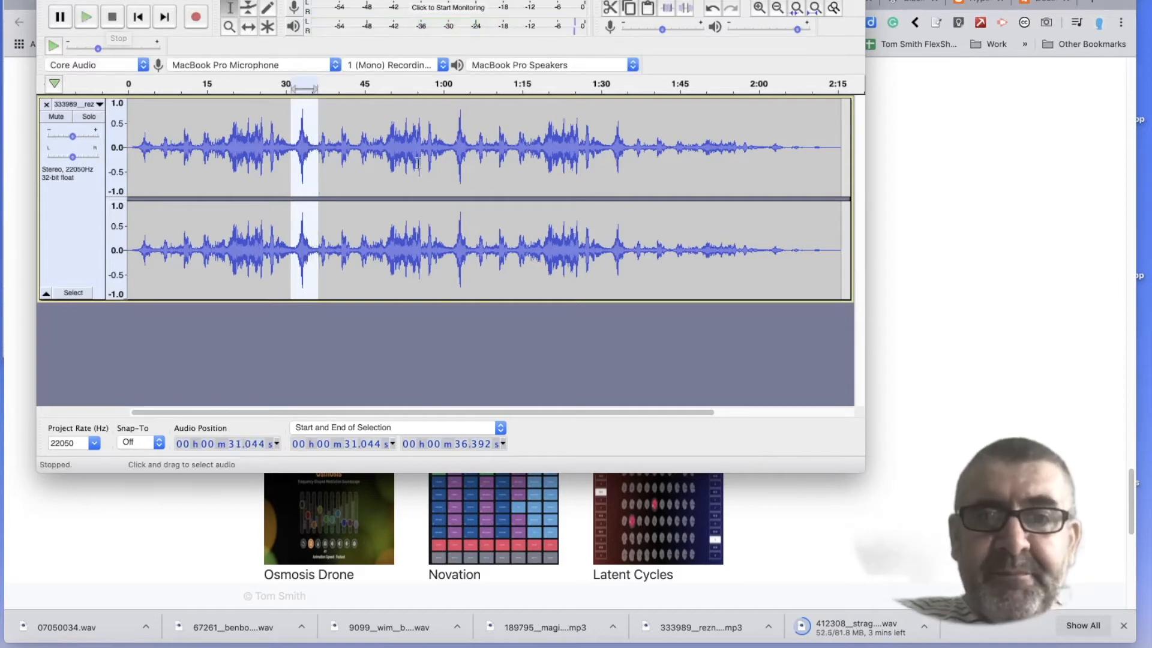
pyautogui.moveTo(381, 150); pyautogui.dragTo(424, 150)
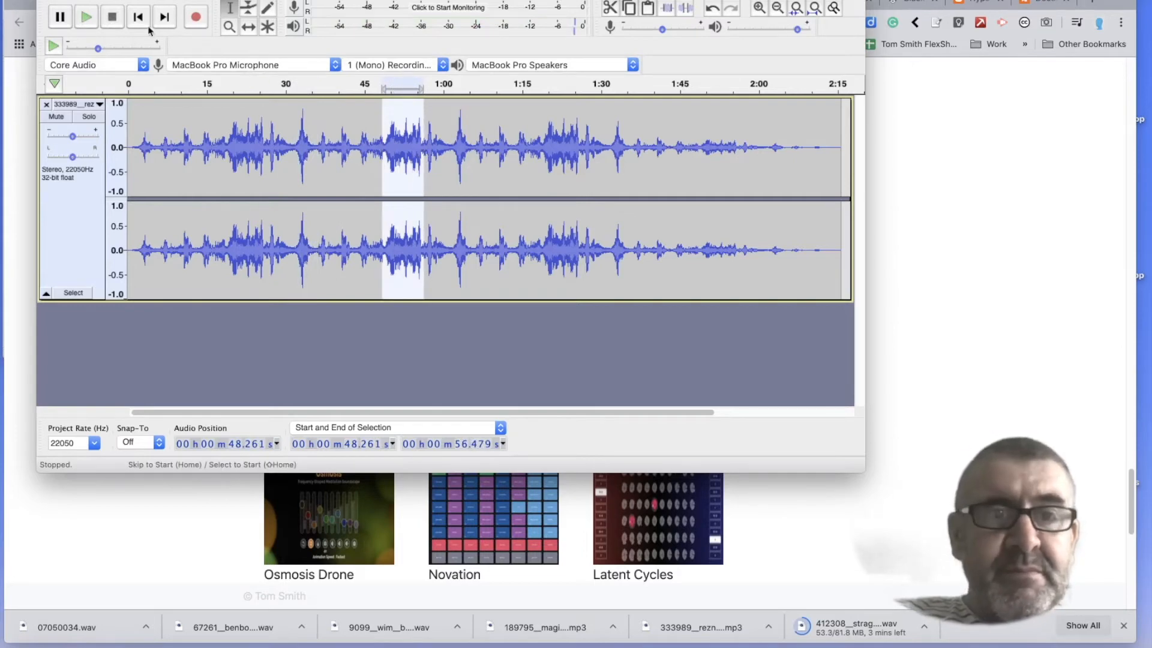
pyautogui.click(87, 18)
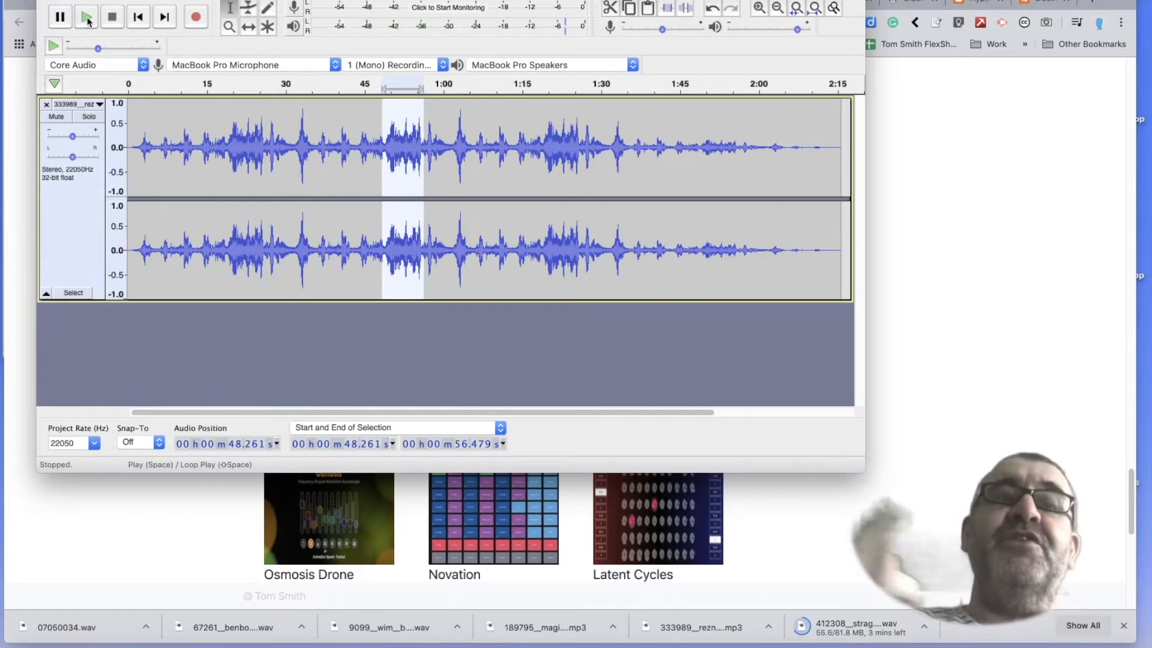
pyautogui.keyDown('shift'); pyautogui.click(88, 21); pyautogui.keyUp('shift')
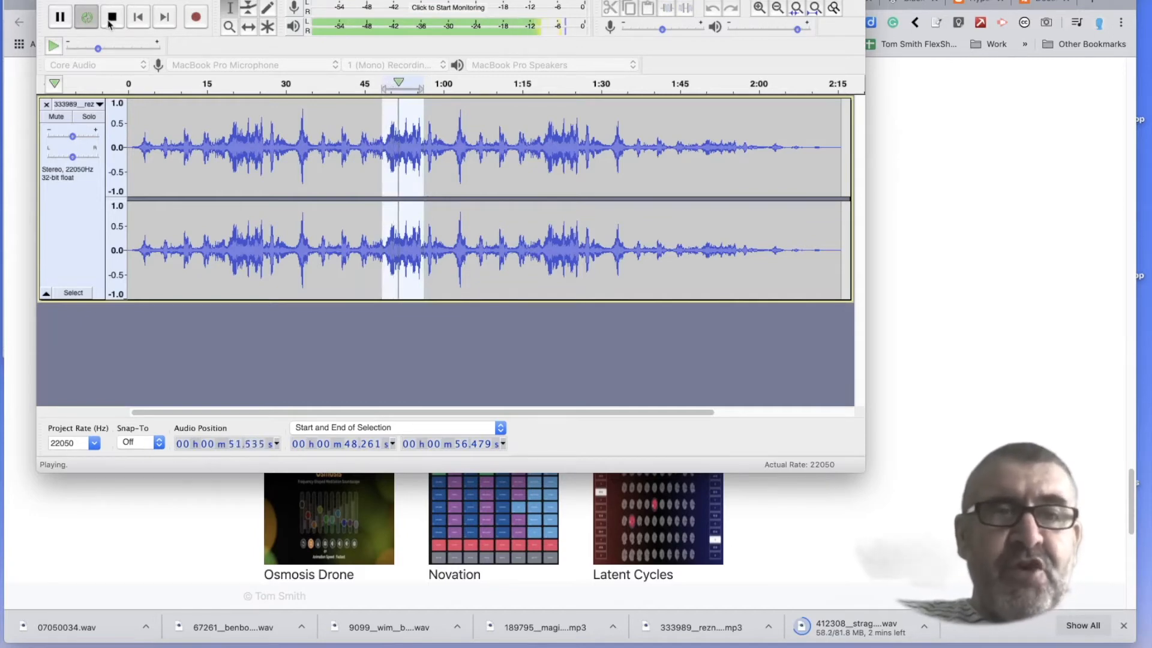
pyautogui.click(112, 17)
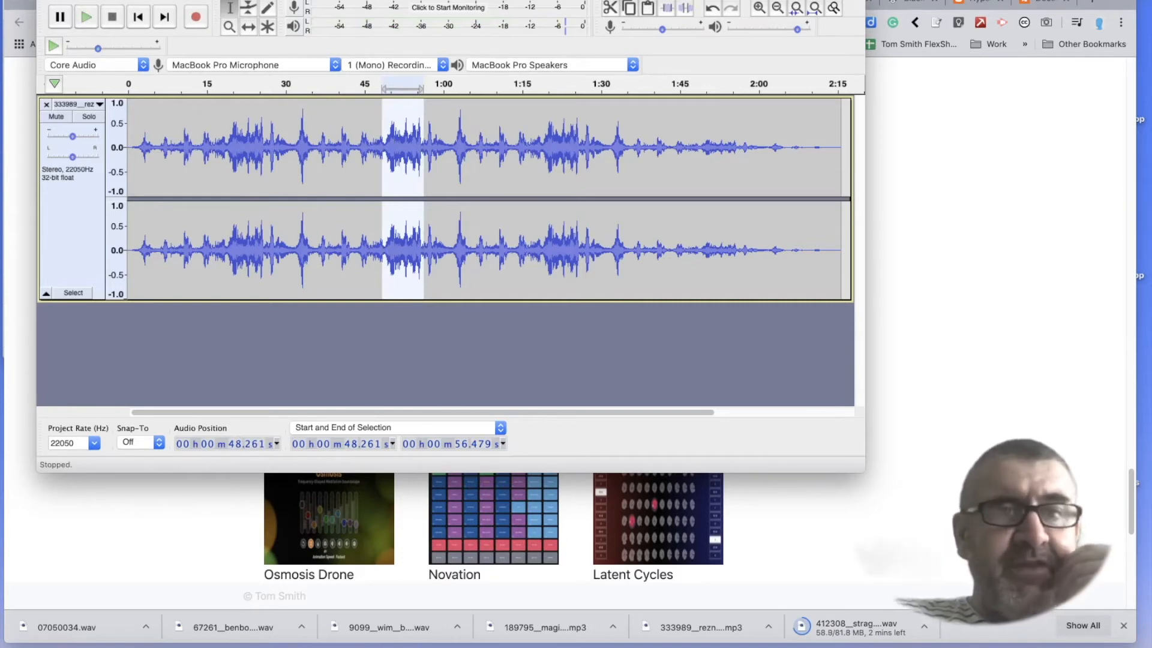
# Copy the selected seagull section and paste it into a new empty project
pyautogui.click(125, 0)
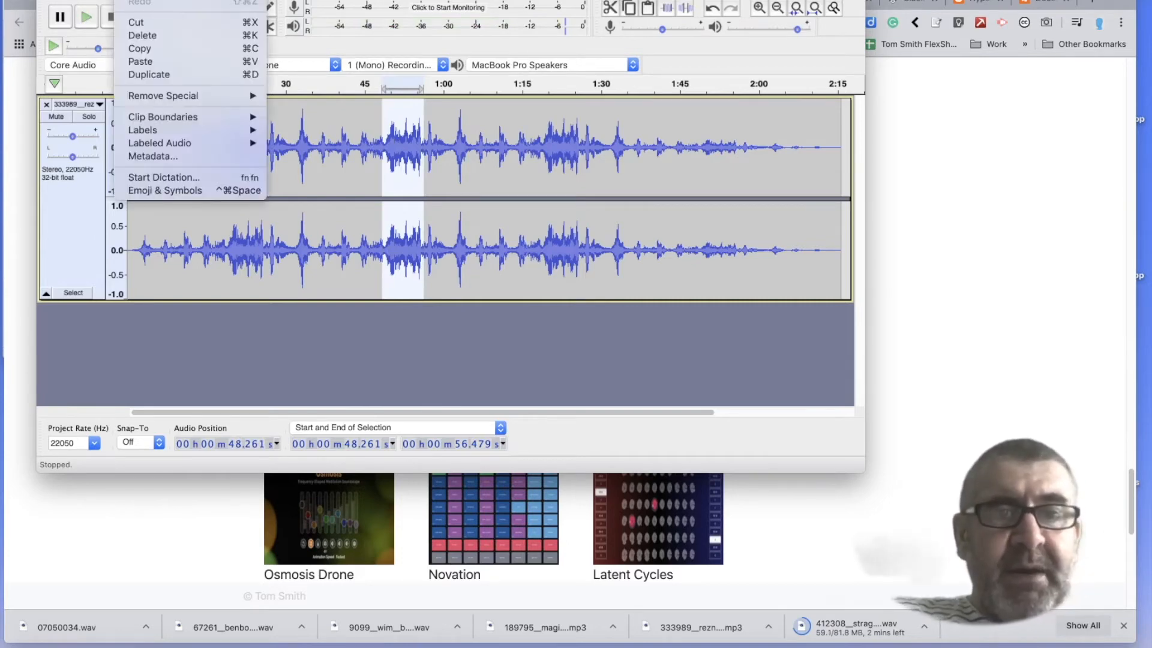
pyautogui.click(131, 51)
pyautogui.click(98, 0)
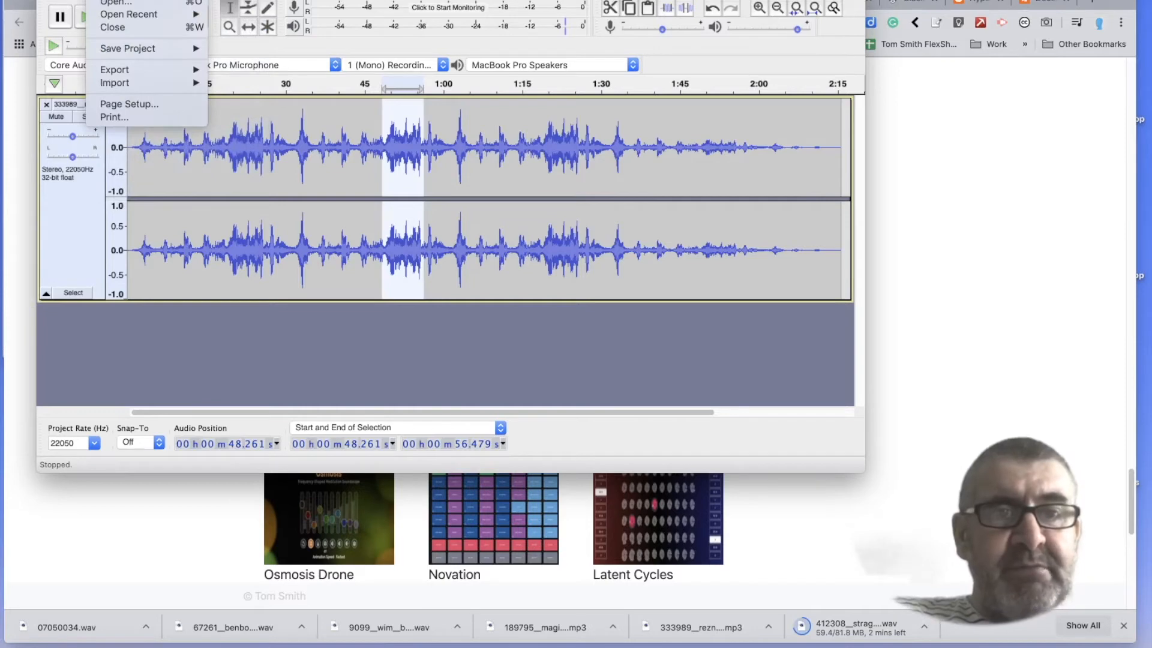
pyautogui.click(111, 0)
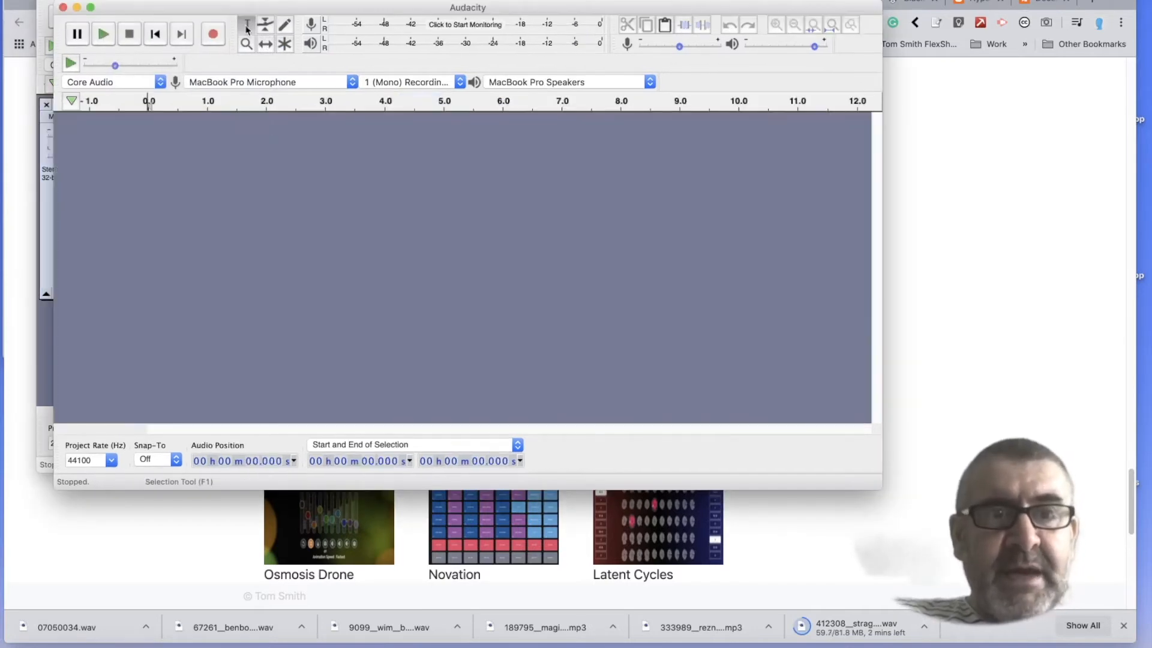
pyautogui.click(126, 0)
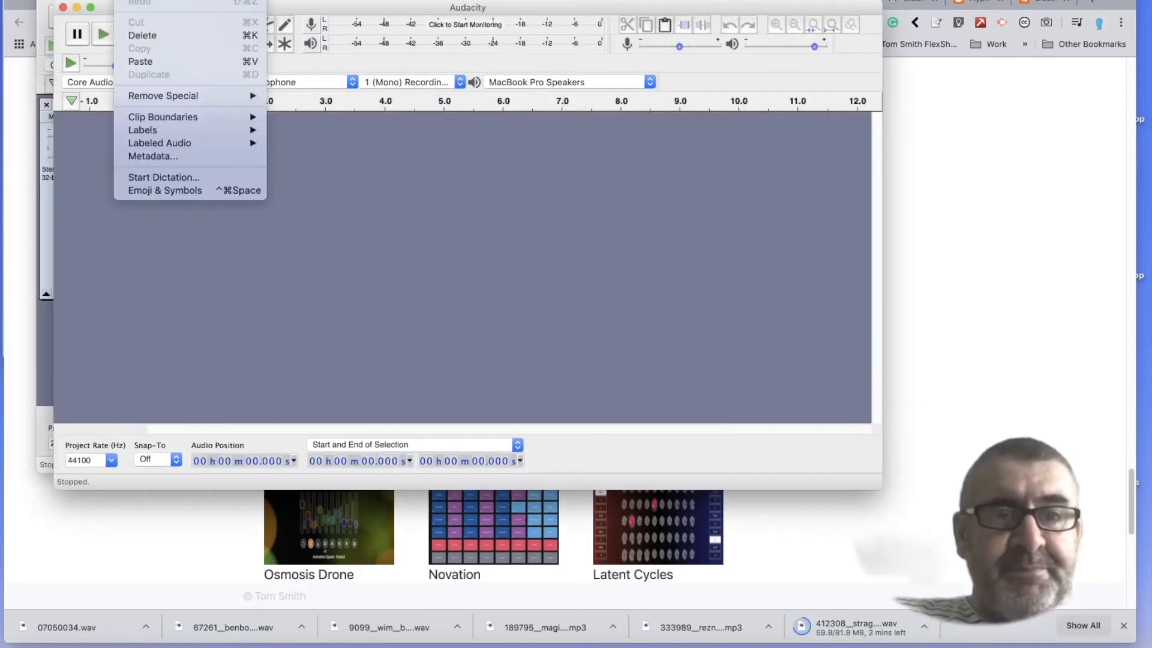
pyautogui.click(136, 61)
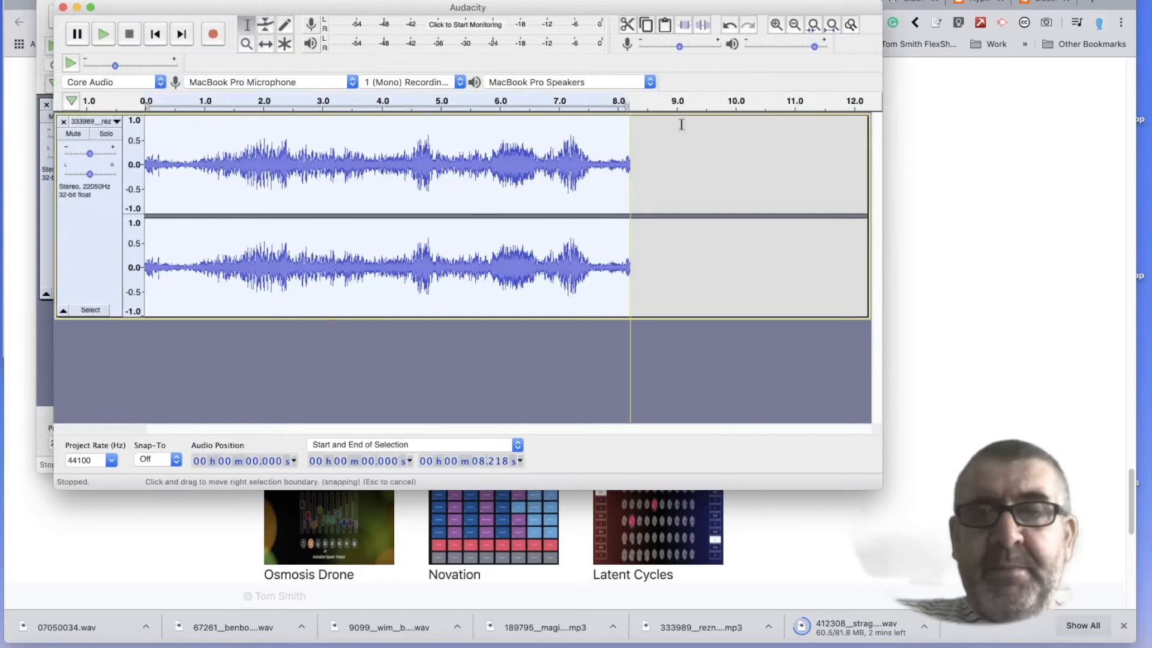
# Widen the new project window, paste a copy of the clip's first 8.1 s directly after its end and merge the two clips
pyautogui.click(794, 25)
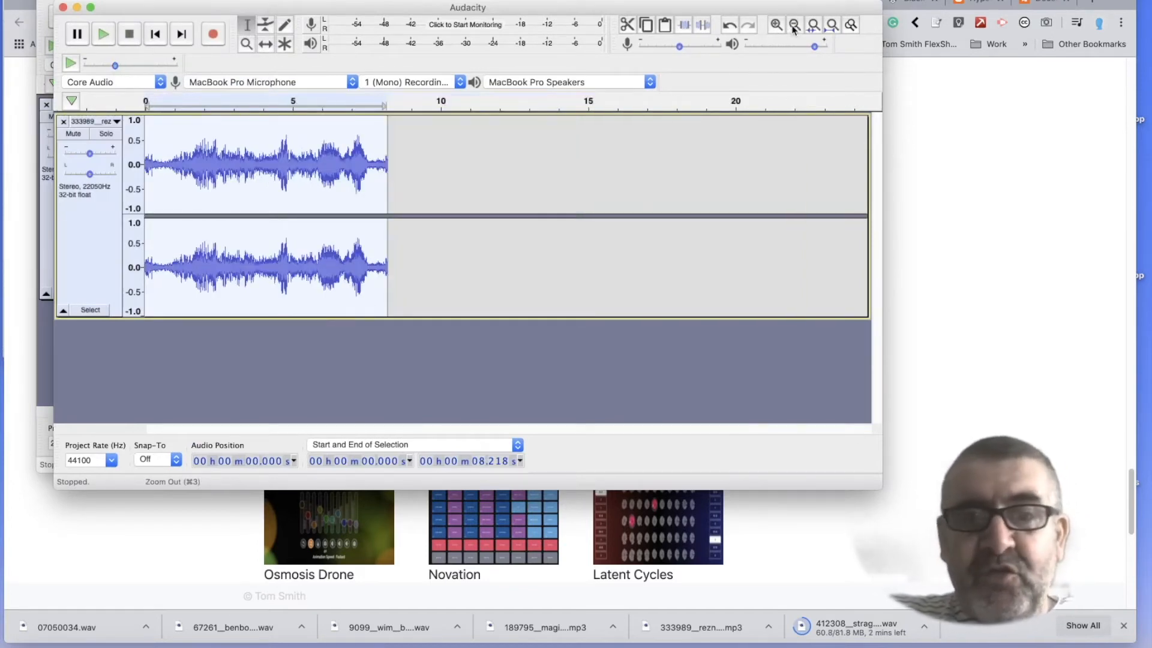
pyautogui.click(775, 25)
pyautogui.click(776, 26)
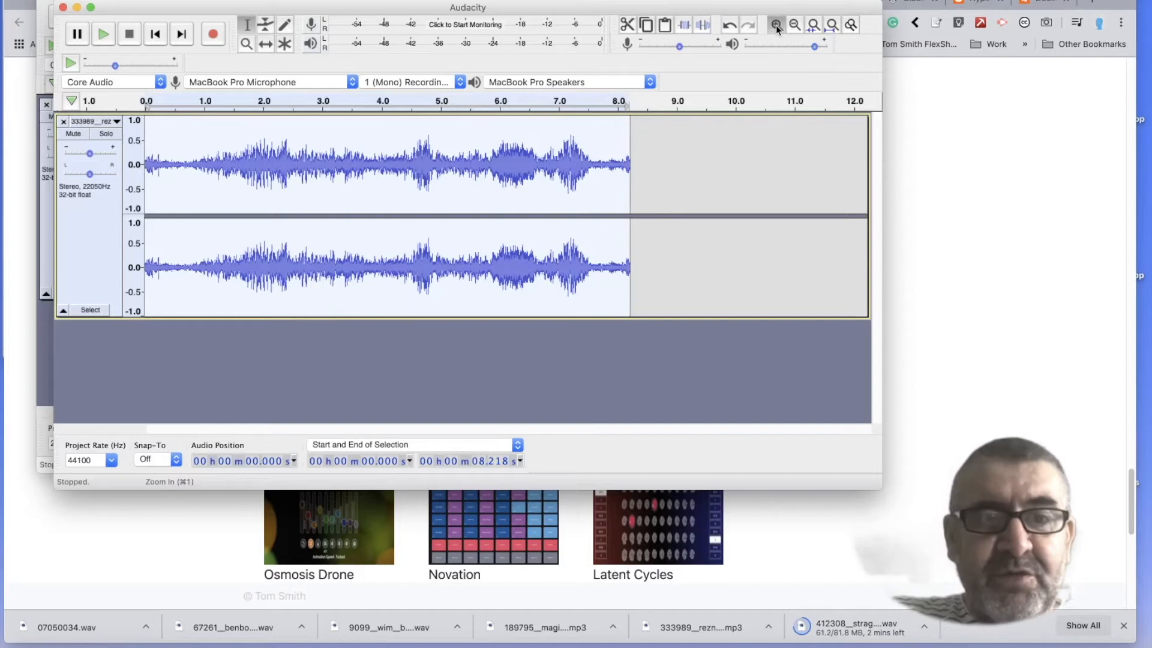
pyautogui.moveTo(876, 482); pyautogui.dragTo(1116, 492)
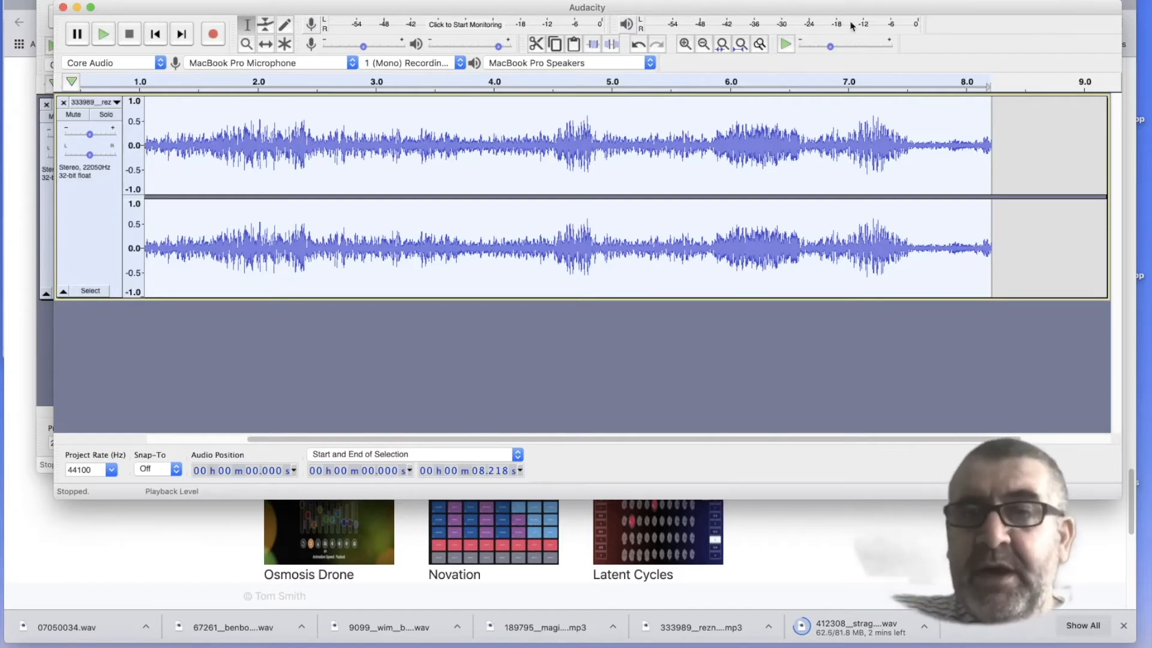
pyautogui.click(704, 45)
pyautogui.click(703, 45)
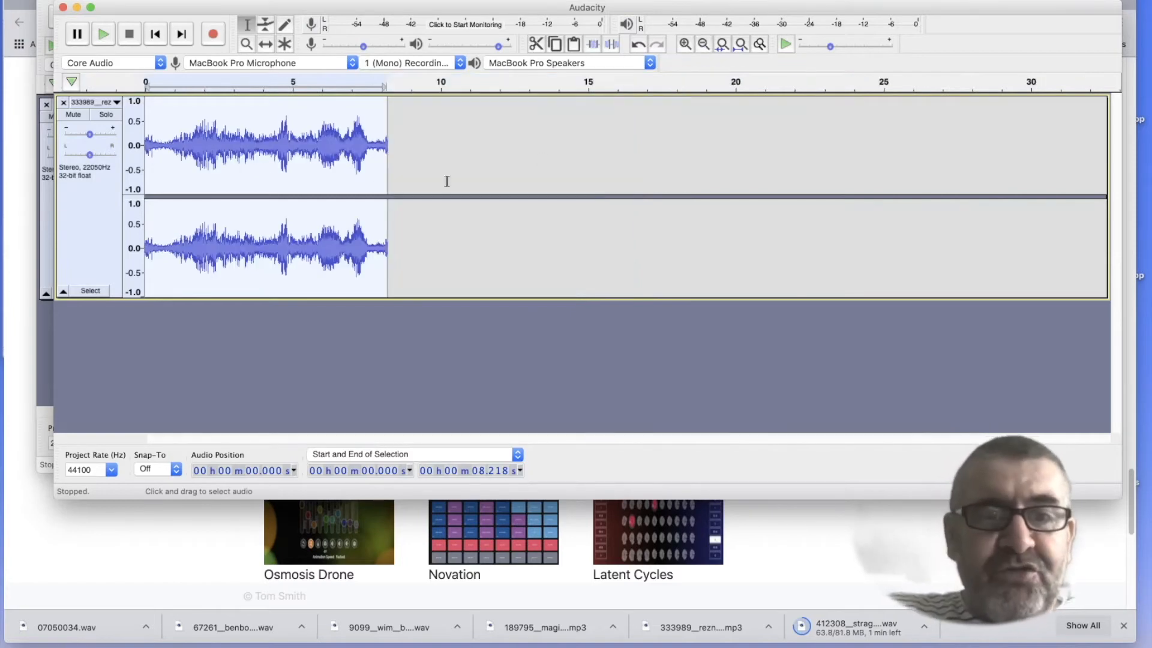
pyautogui.moveTo(384, 173); pyautogui.dragTo(147, 173)
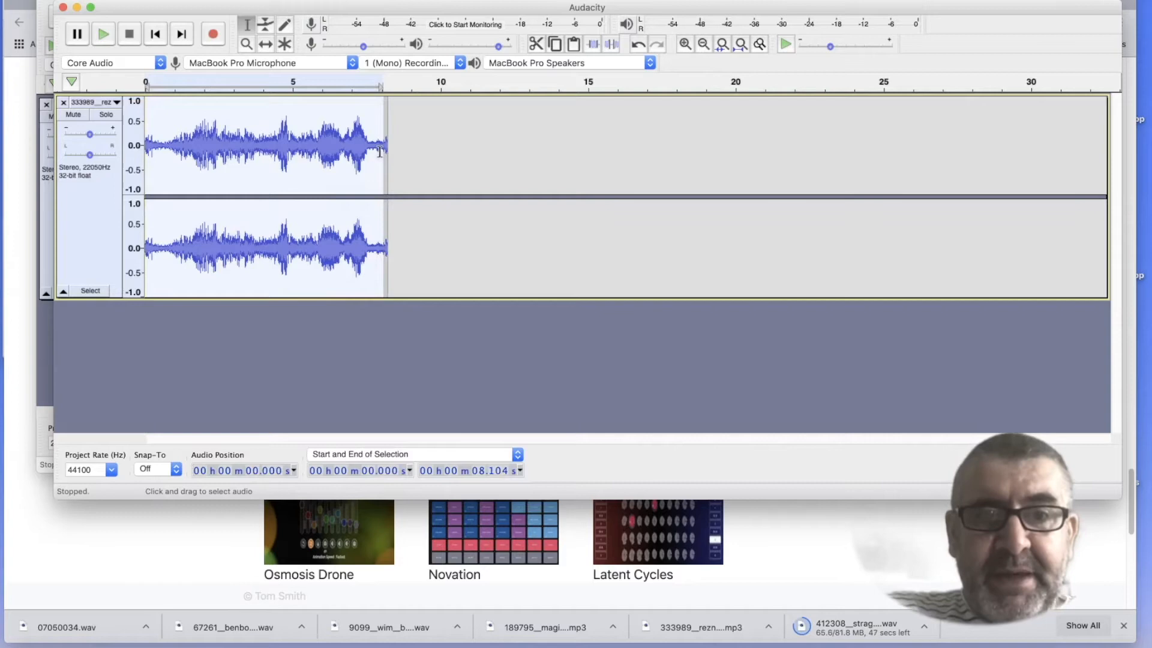
pyautogui.click(382, 169)
pyautogui.press('super+v')
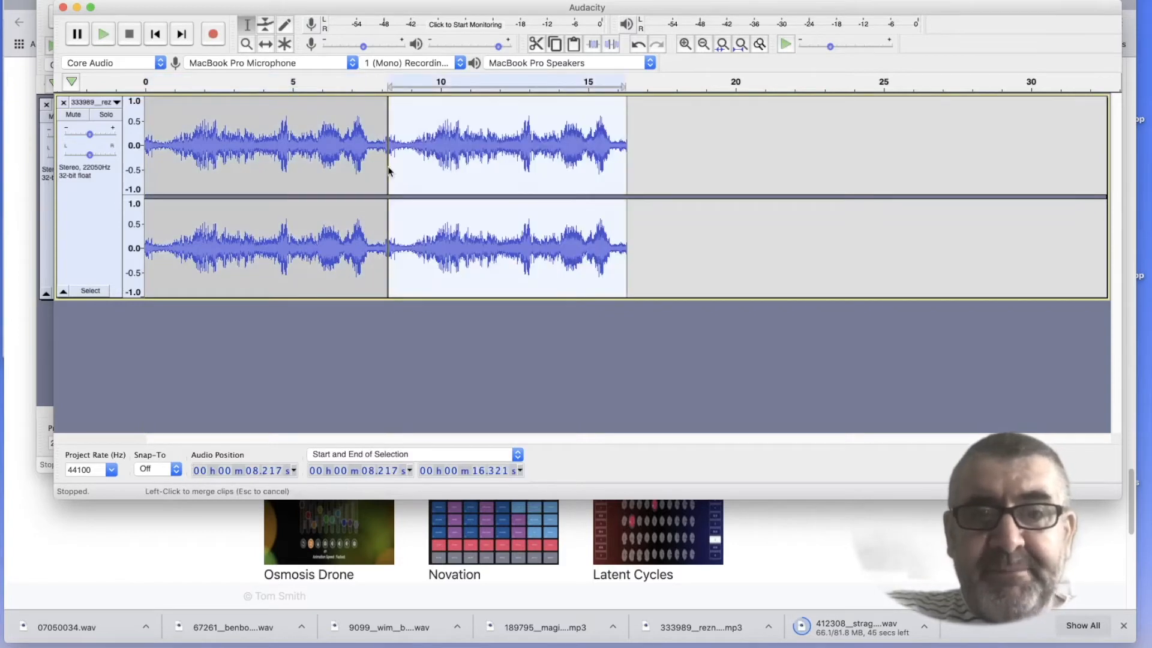
pyautogui.click(389, 157)
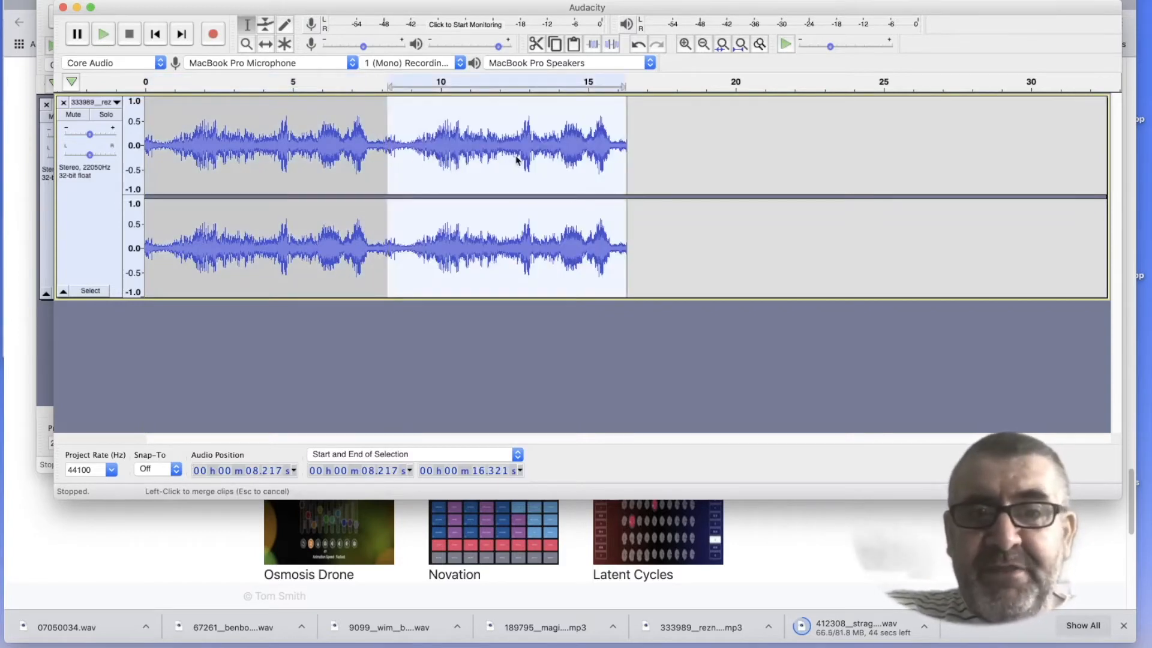
# Apply the Reverse effect to the pasted second half and play the track from the start
pyautogui.click(396, 0)
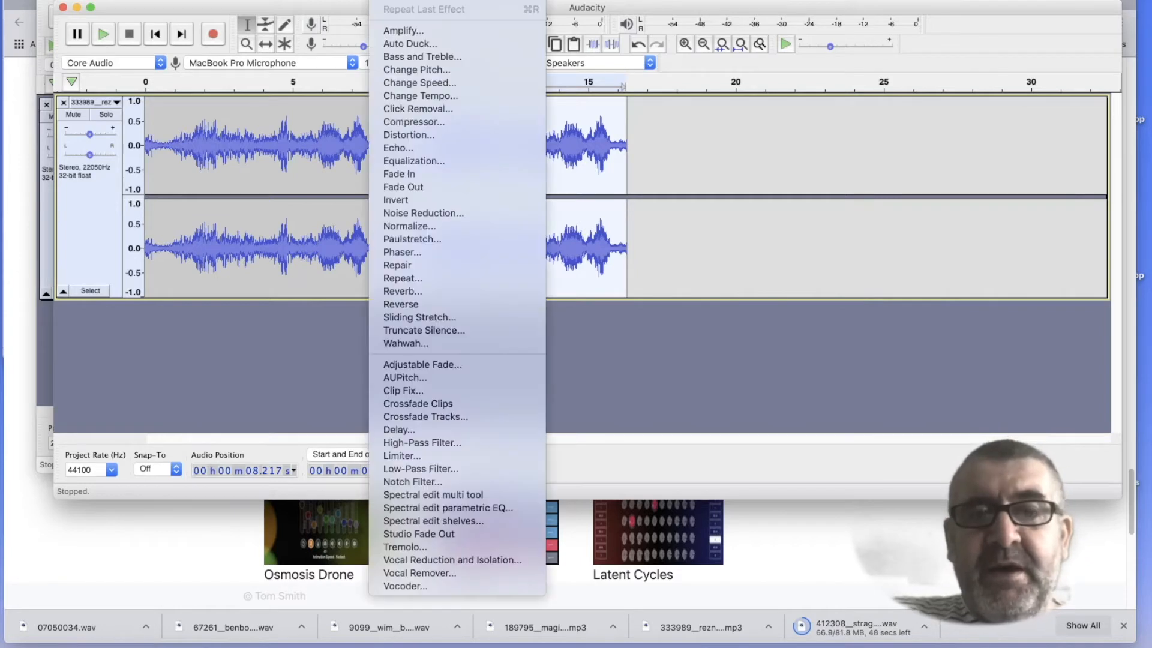
pyautogui.click(459, 305)
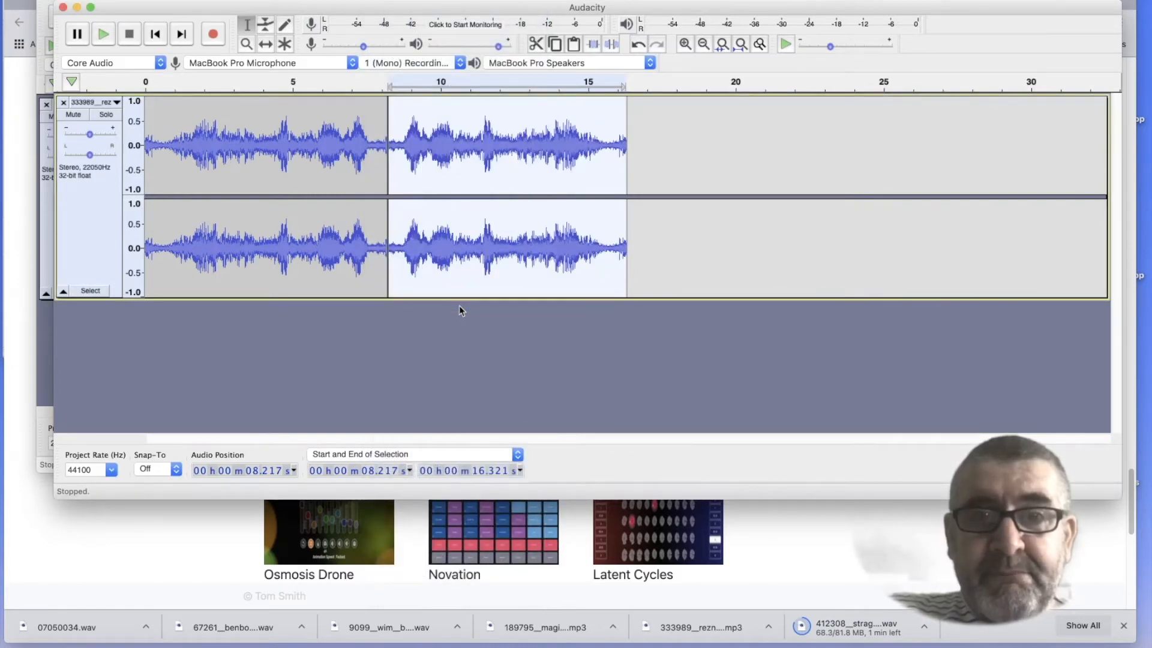
pyautogui.click(156, 45)
pyautogui.press('space')
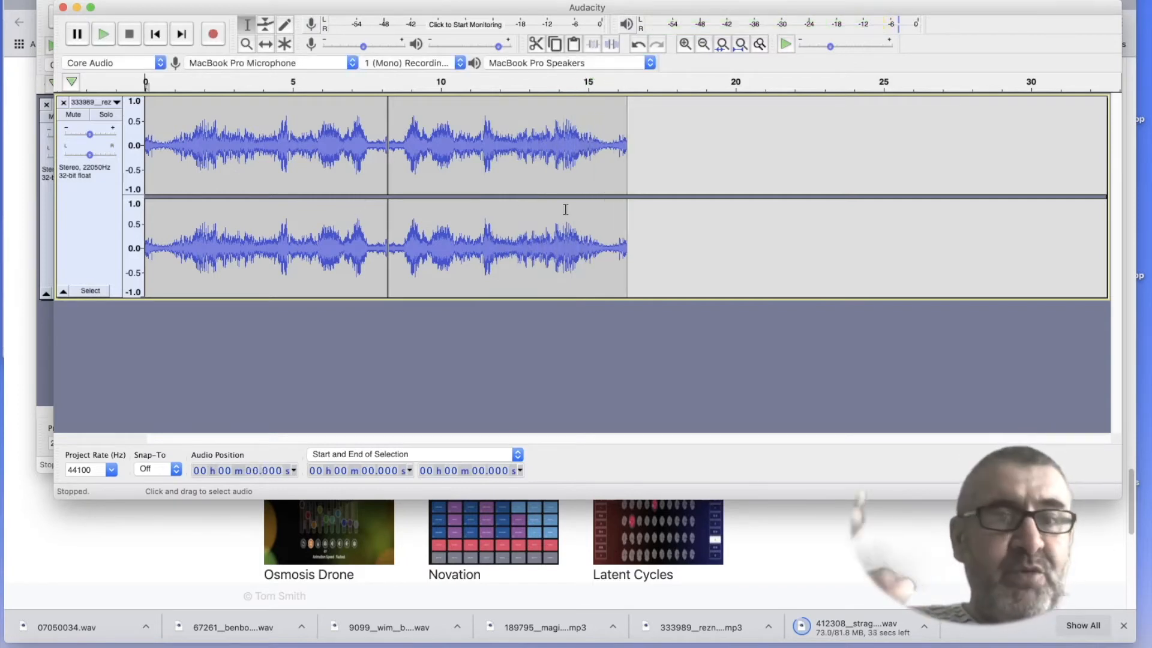
# Select the whole joined clip, apply Reverb with room size 75%, reverberance 63% and wet gain 5 dB, and play the result
pyautogui.moveTo(636, 168); pyautogui.dragTo(142, 143)
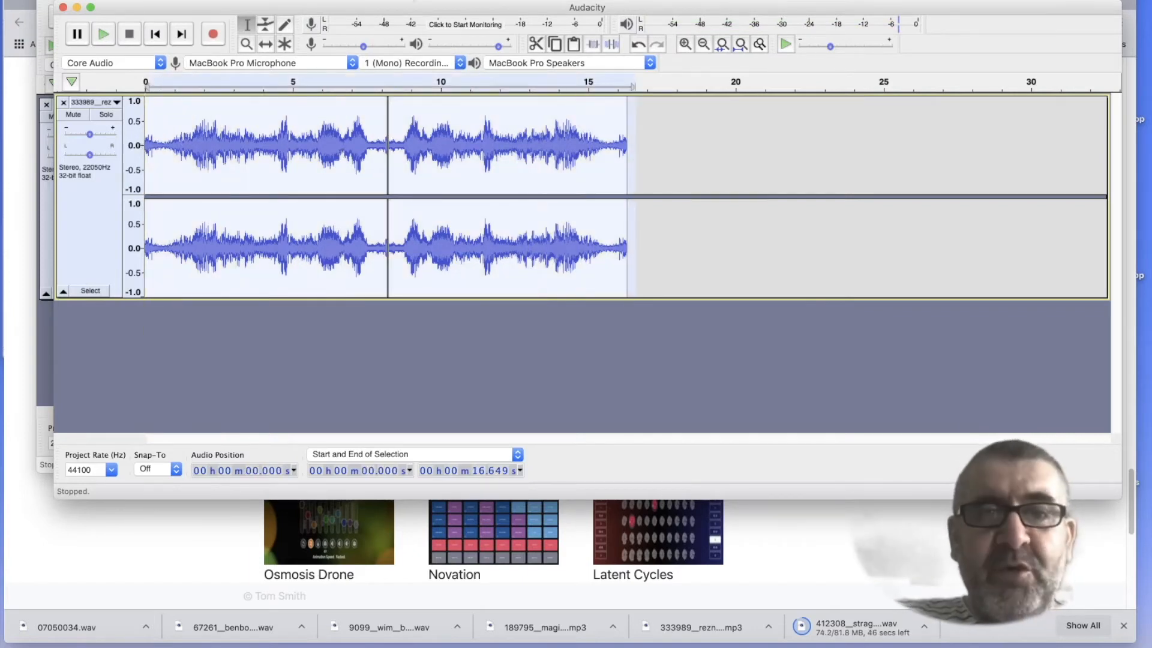
pyautogui.click(387, 0)
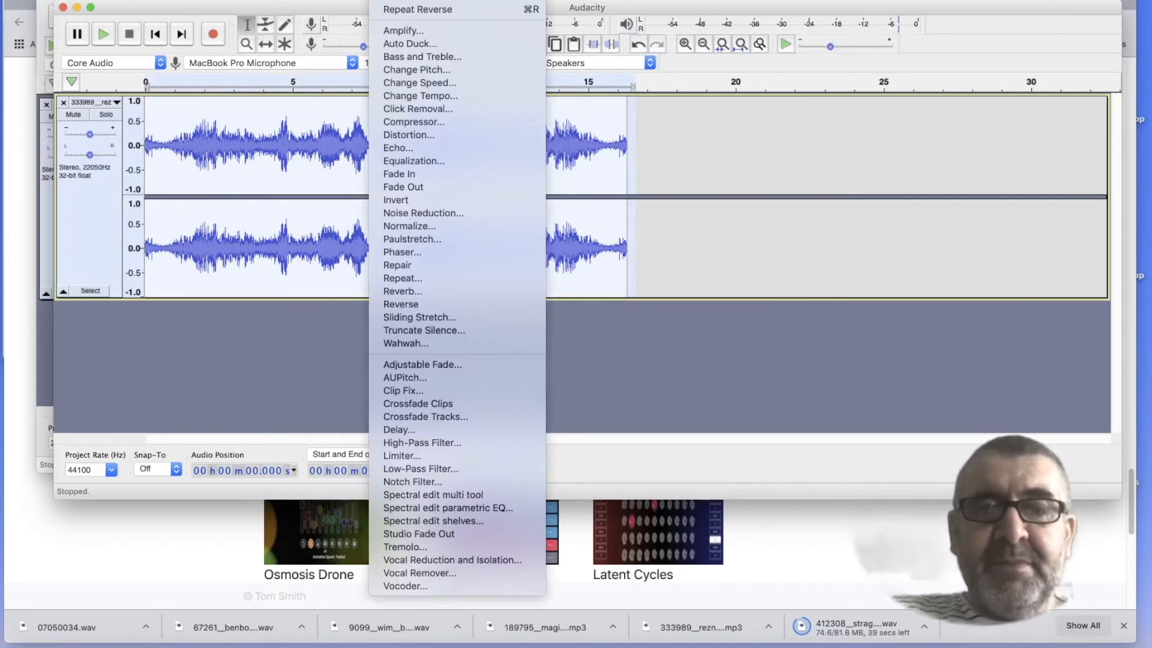
pyautogui.click(465, 292)
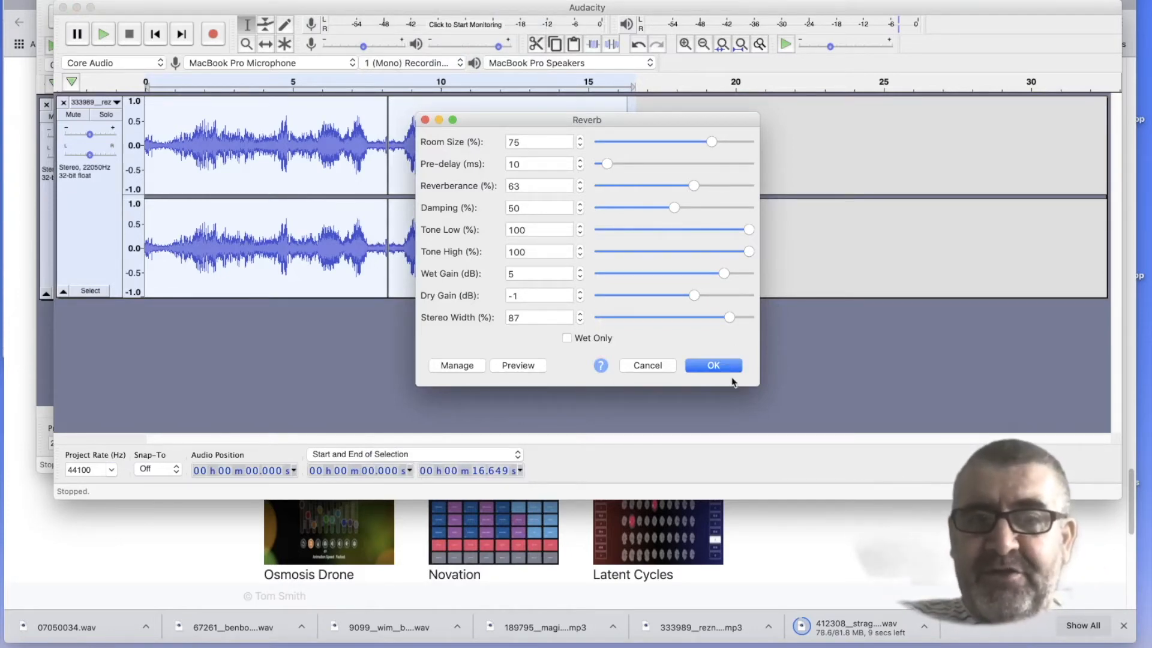
pyautogui.click(713, 365)
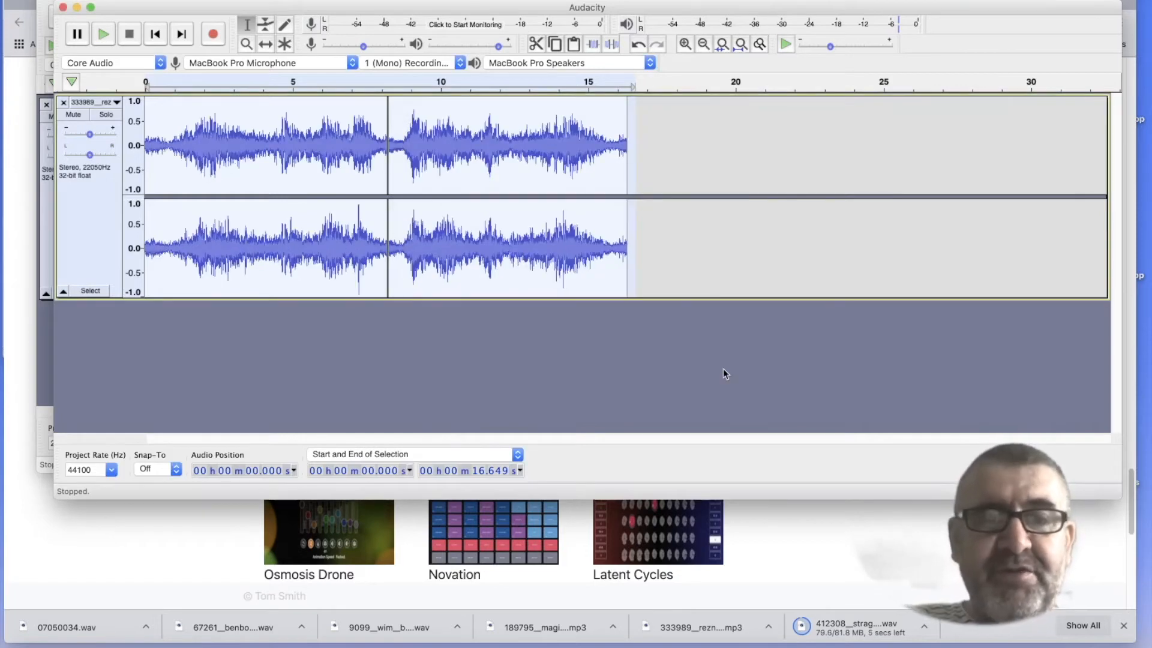
pyautogui.click(102, 34)
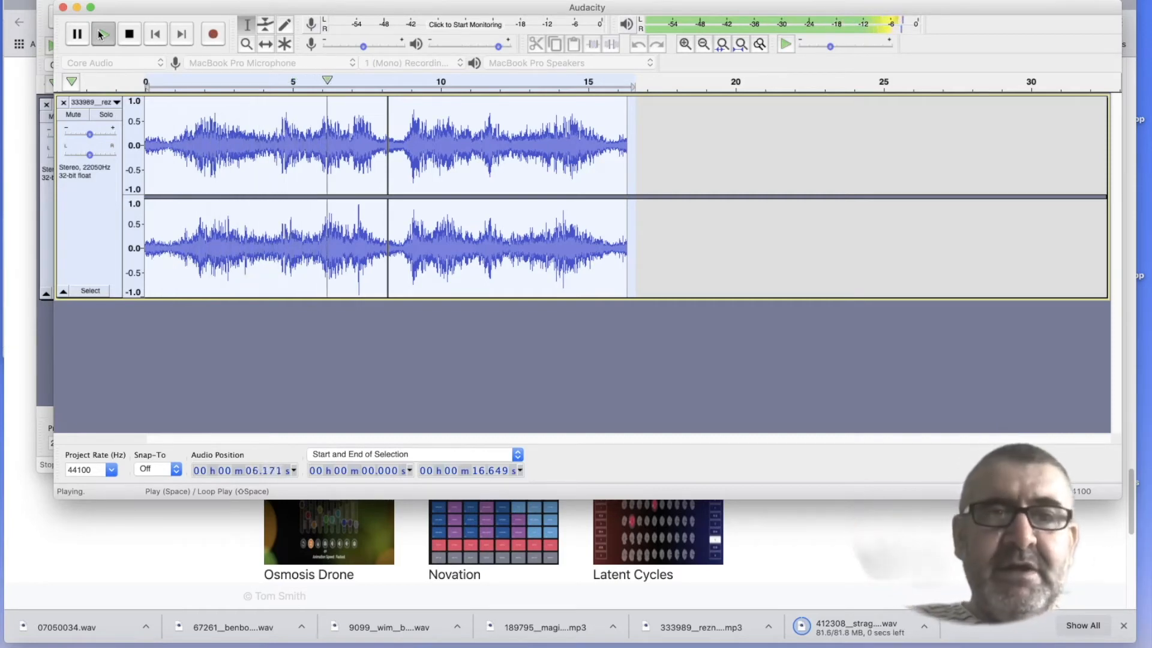
pyautogui.click(129, 34)
# Apply Paulstretch to the selected audio with a stretch factor of 7.0 and a time resolution of 0.25 seconds
pyautogui.click(387, 0)
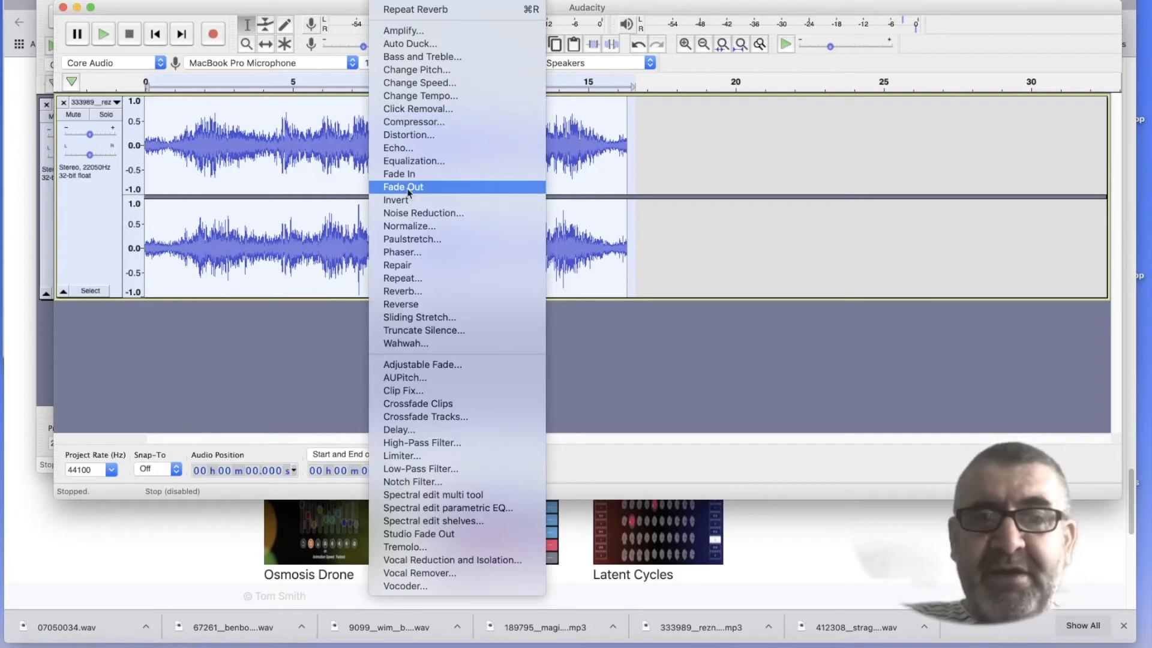
pyautogui.click(418, 243)
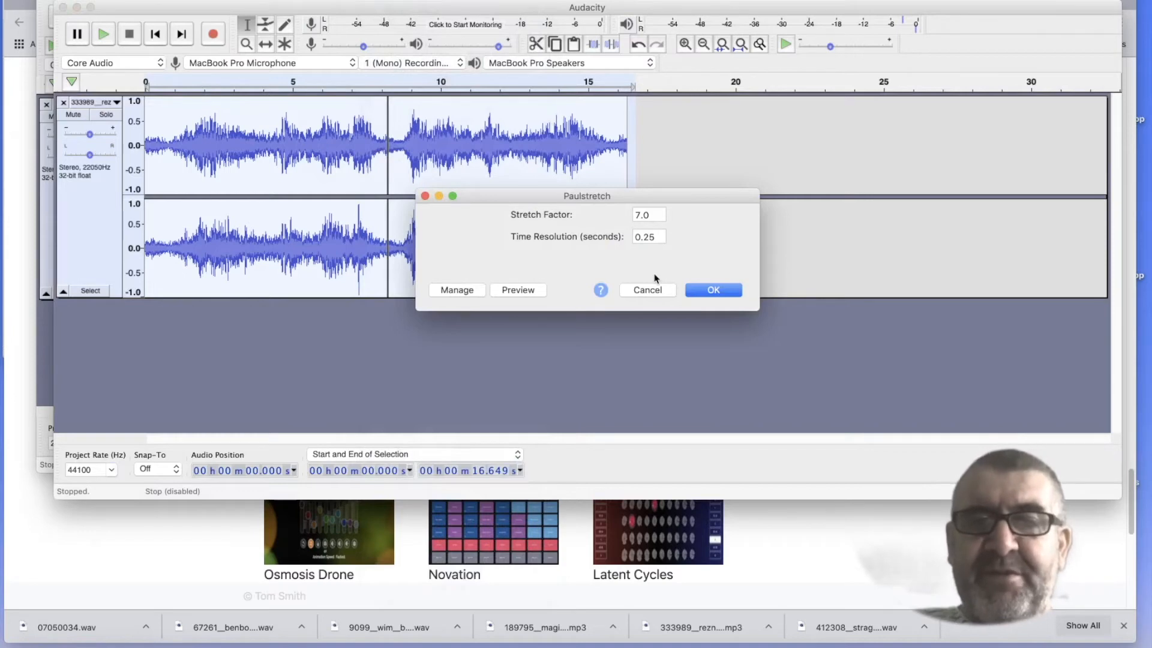
pyautogui.click(719, 290)
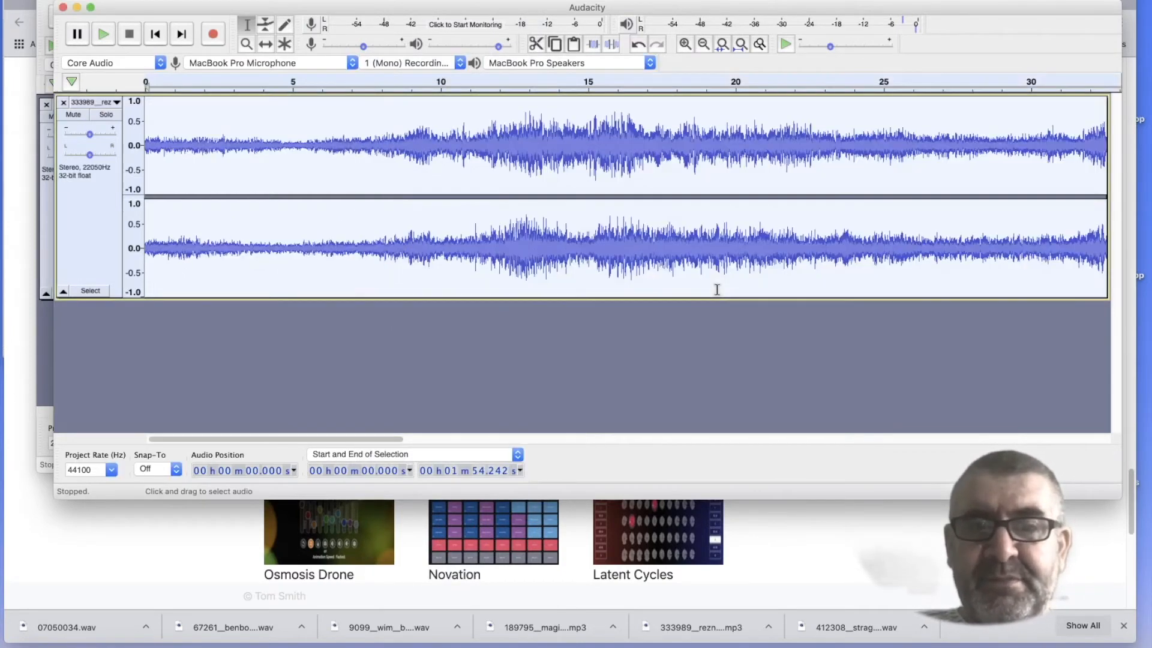
# Look along the stretched waveform and play the track from about 19.4 s to about 37 s
pyautogui.click(717, 290)
pyautogui.hscroll(15, 709, 206)
pyautogui.hscroll(-15, 709, 206)
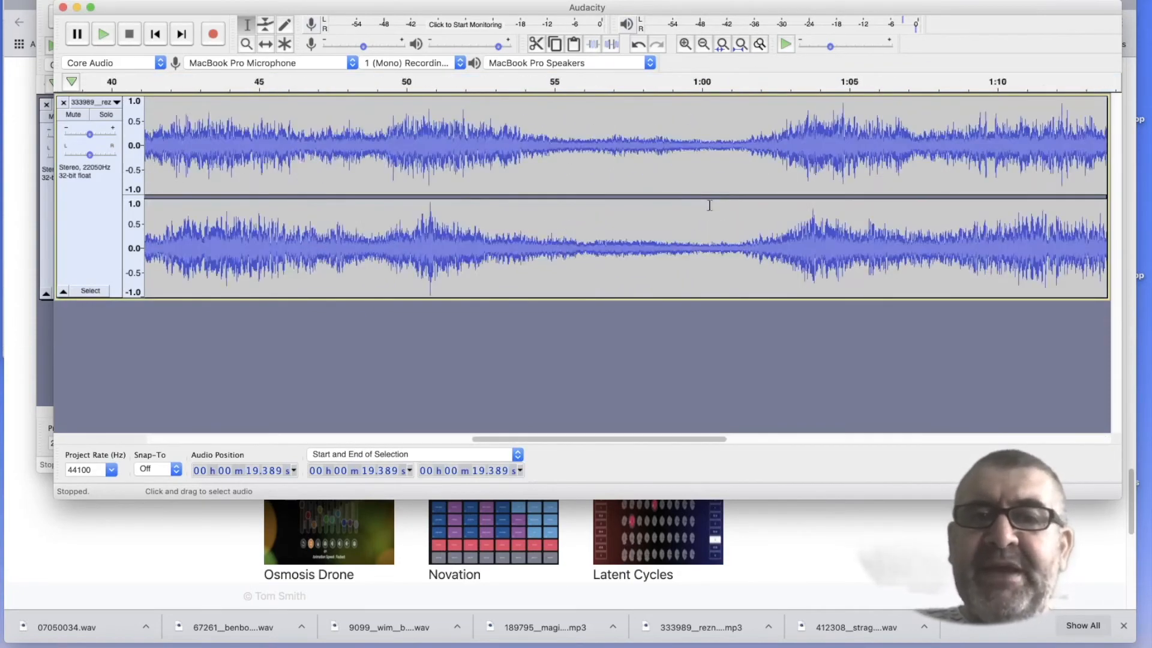
pyautogui.hscroll(6, 709, 205)
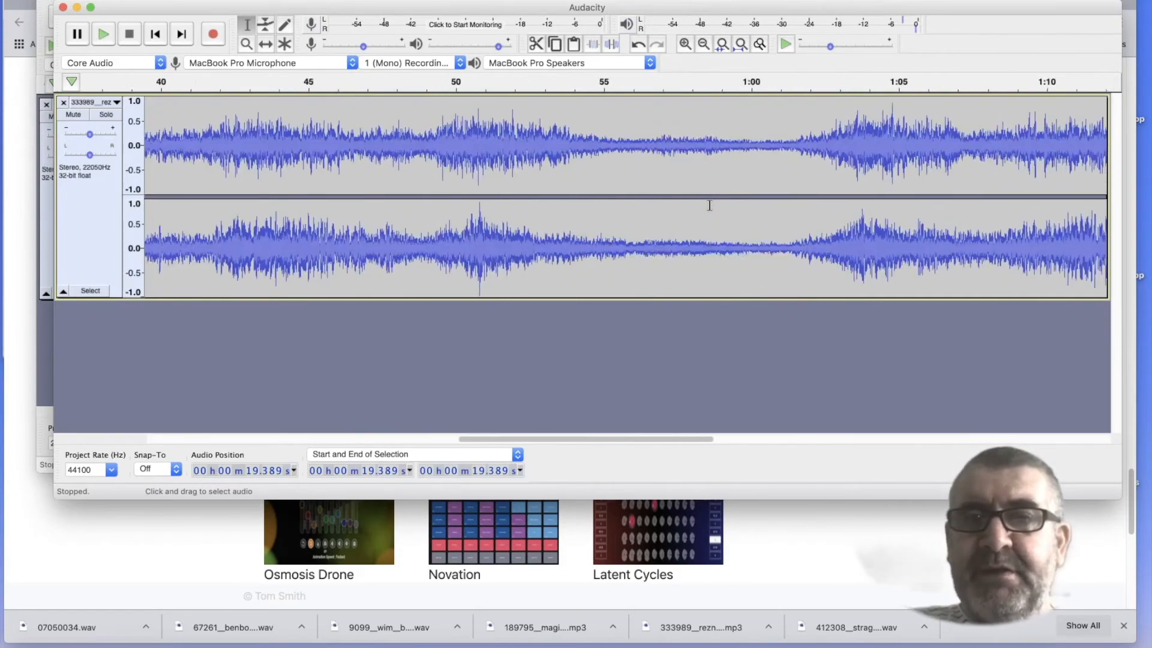
pyautogui.click(107, 36)
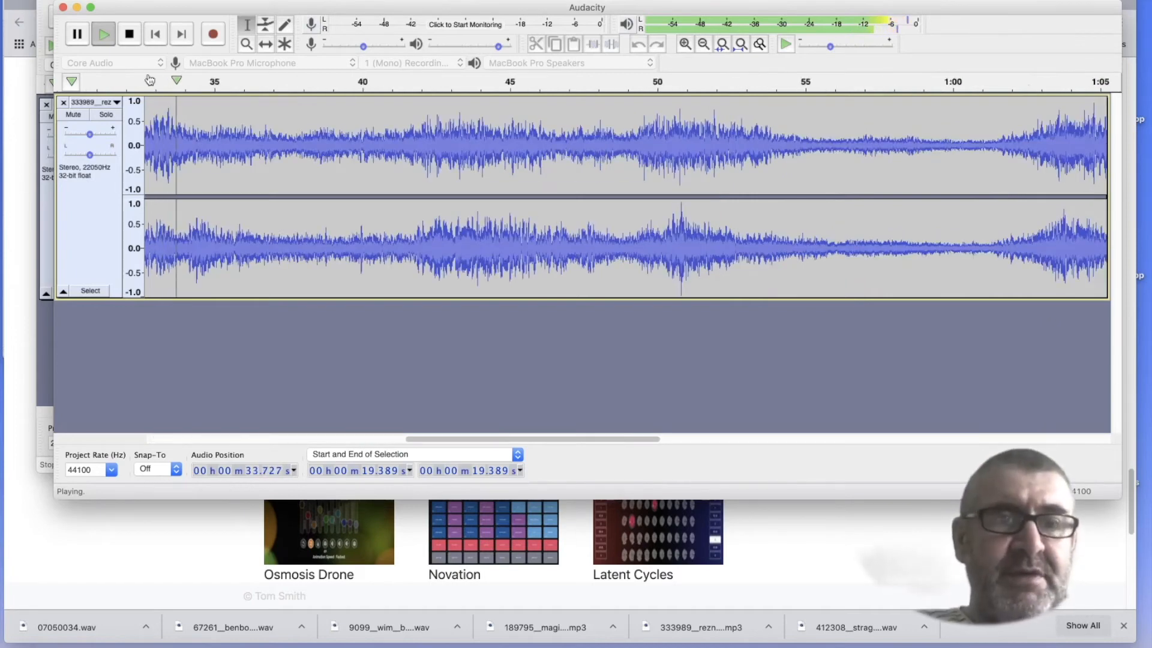
pyautogui.moveTo(138, 7); pyautogui.dragTo(101, 53)
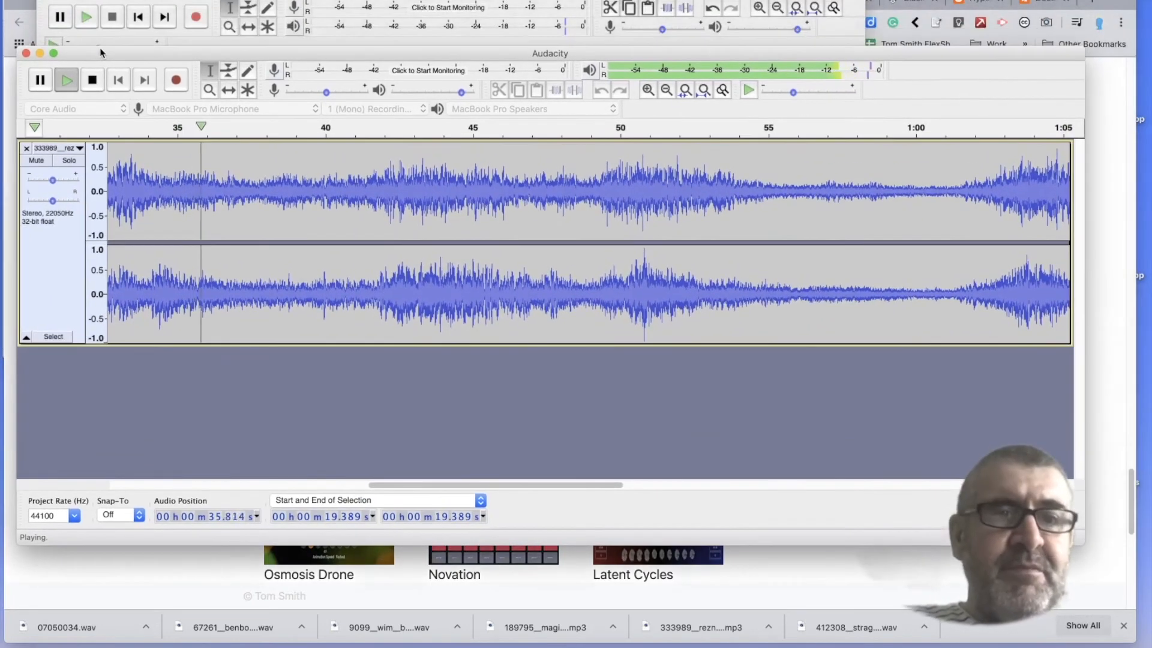
pyautogui.click(92, 80)
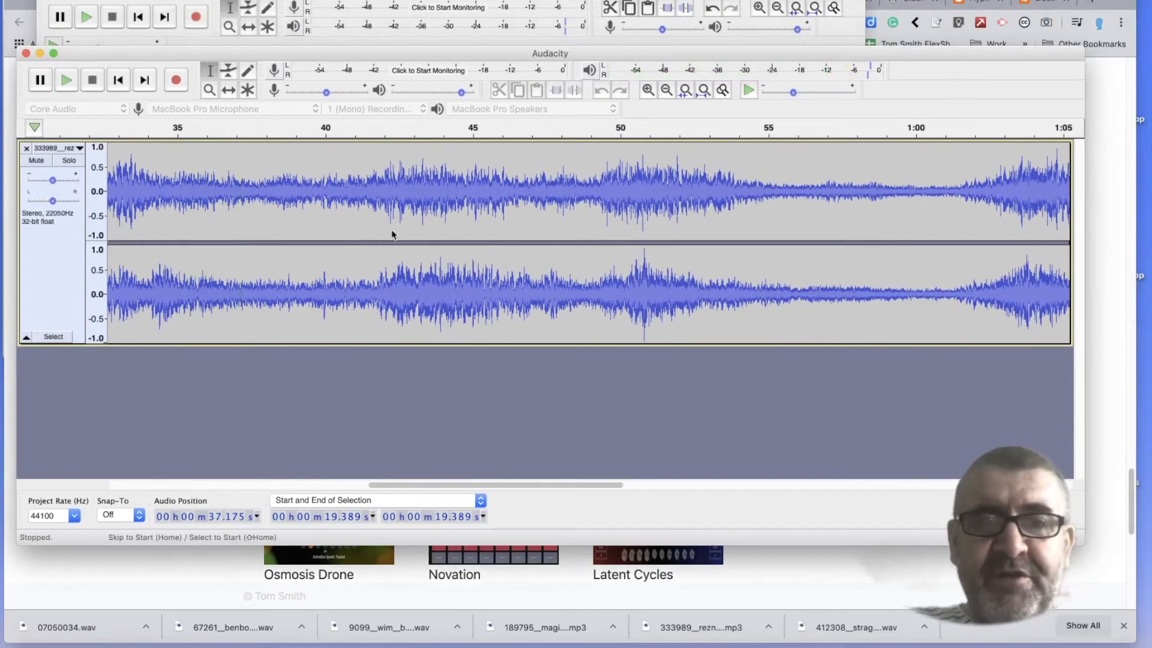
pyautogui.click(399, 0)
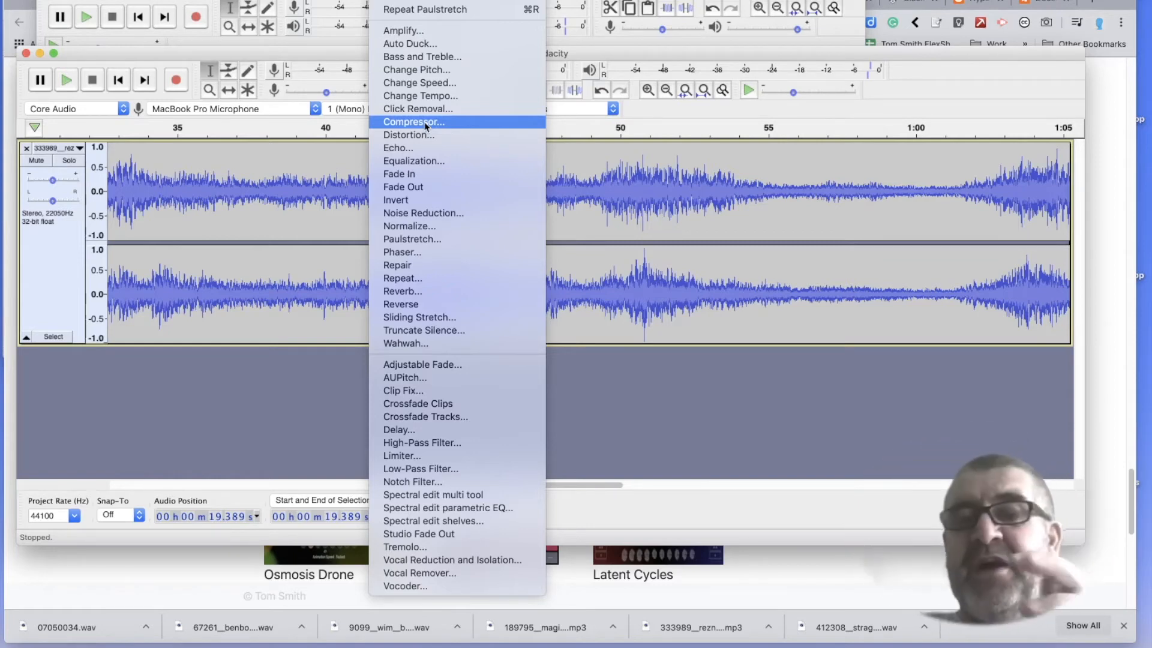
pyautogui.click(253, 54)
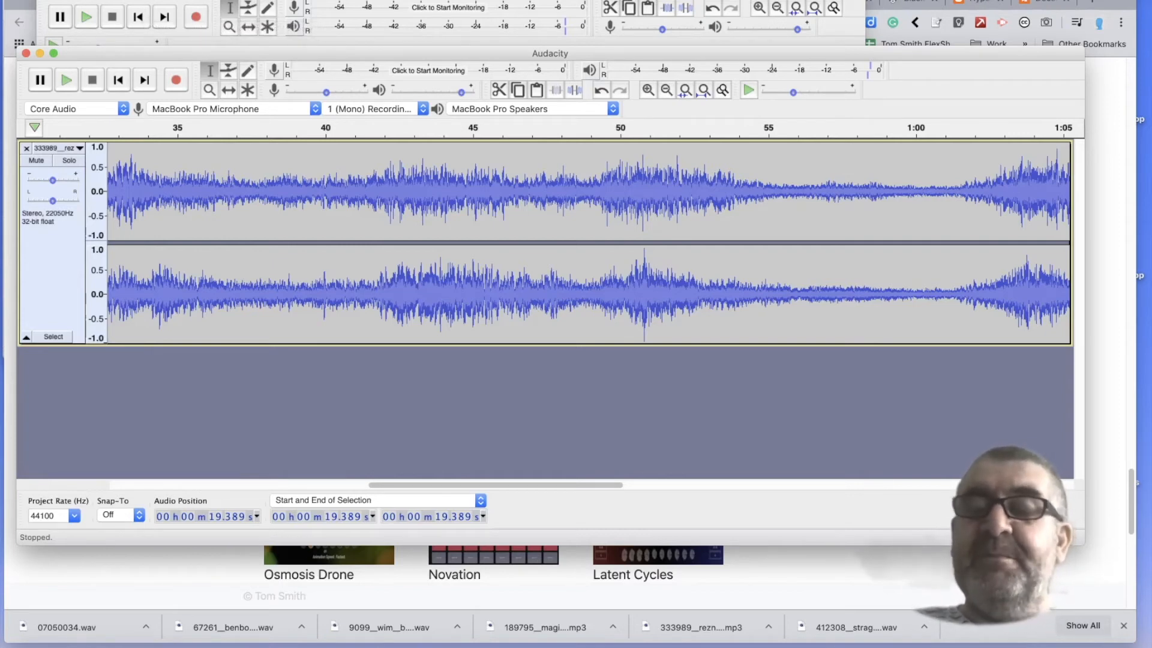
# Start saving the project and create a folder named soundeffects inside the my three things folder
pyautogui.click(96, 0)
pyautogui.moveTo(96, 52)
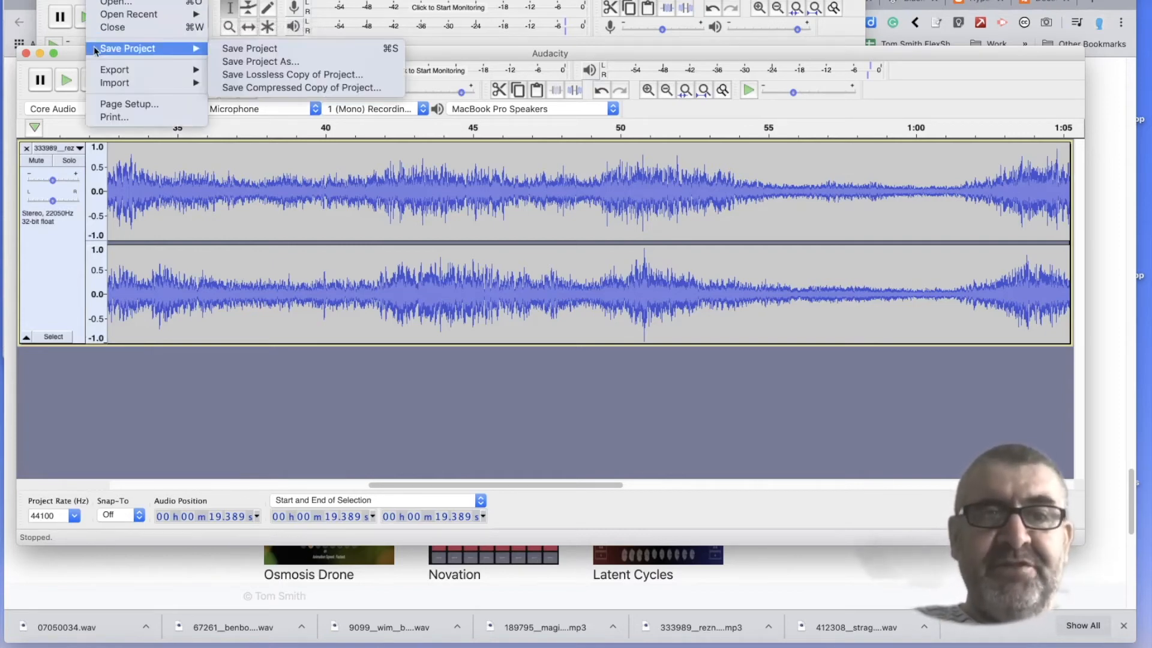
pyautogui.click(249, 48)
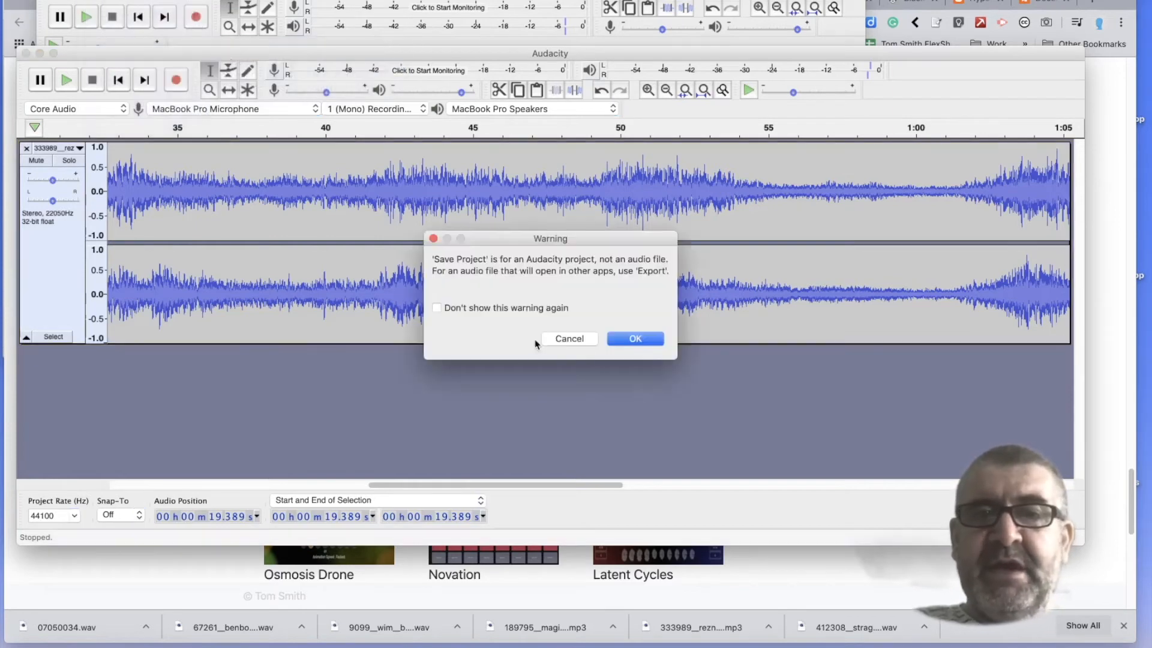
pyautogui.click(637, 340)
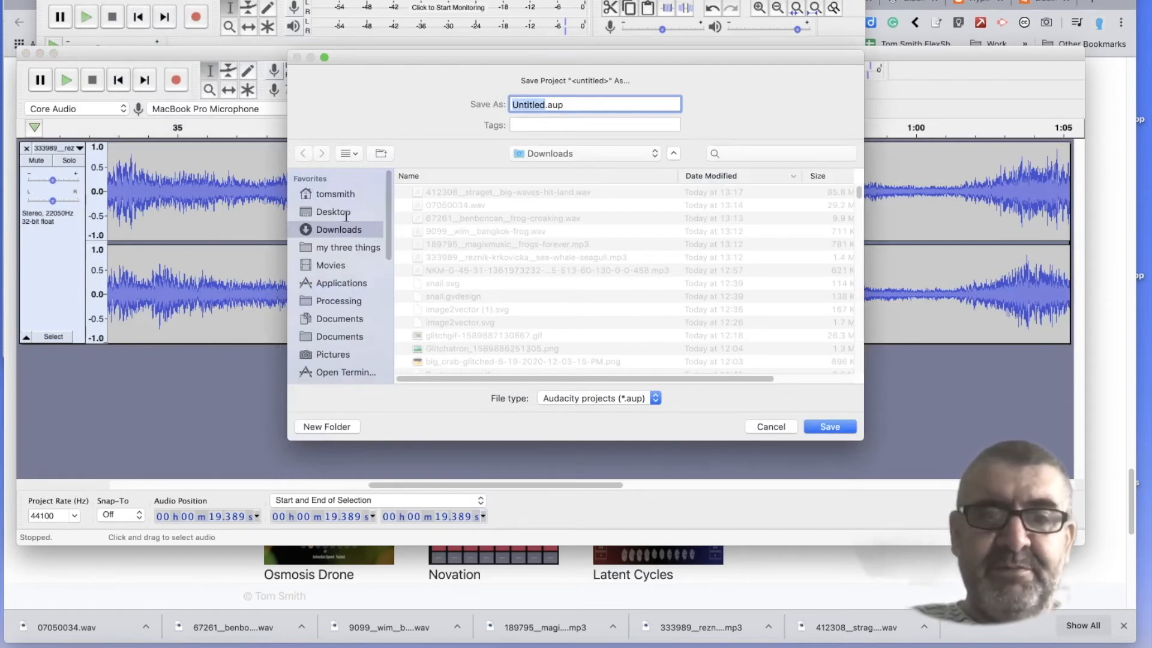
pyautogui.click(346, 250)
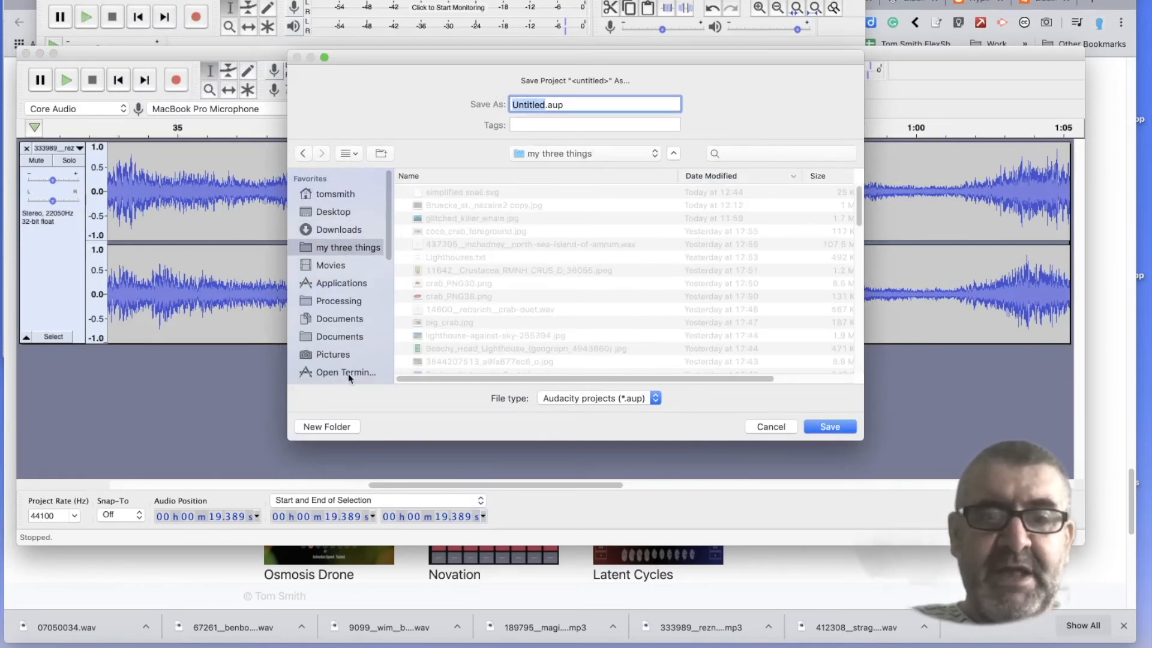
pyautogui.click(344, 426)
pyautogui.write('soundeffects')
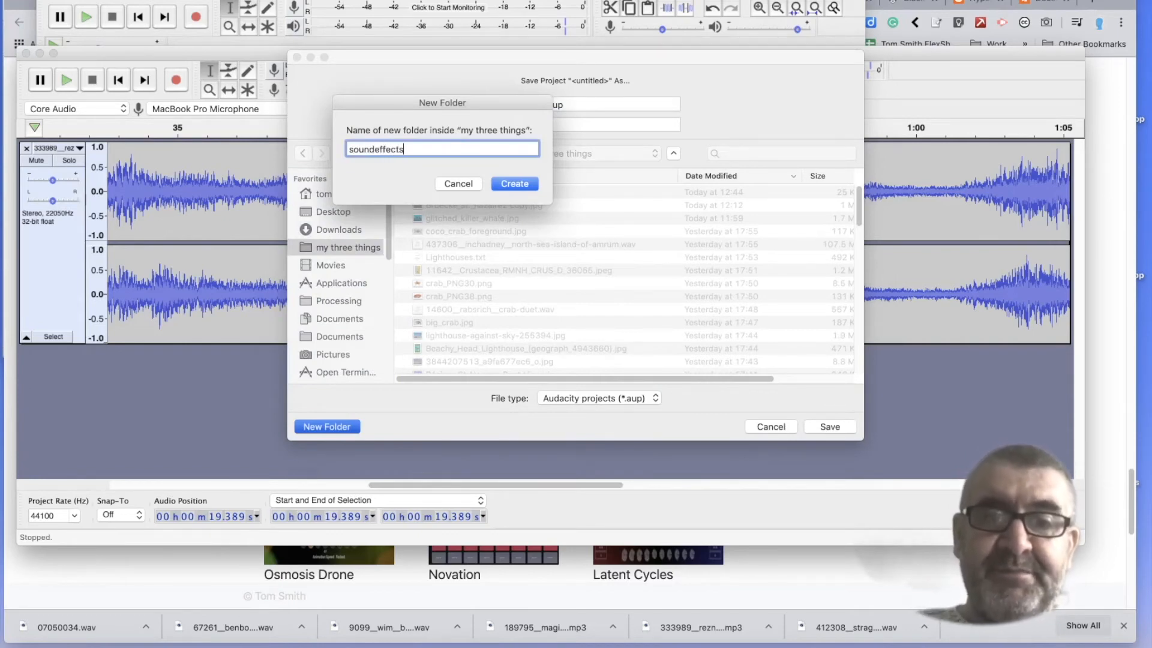
pyautogui.press('Return')
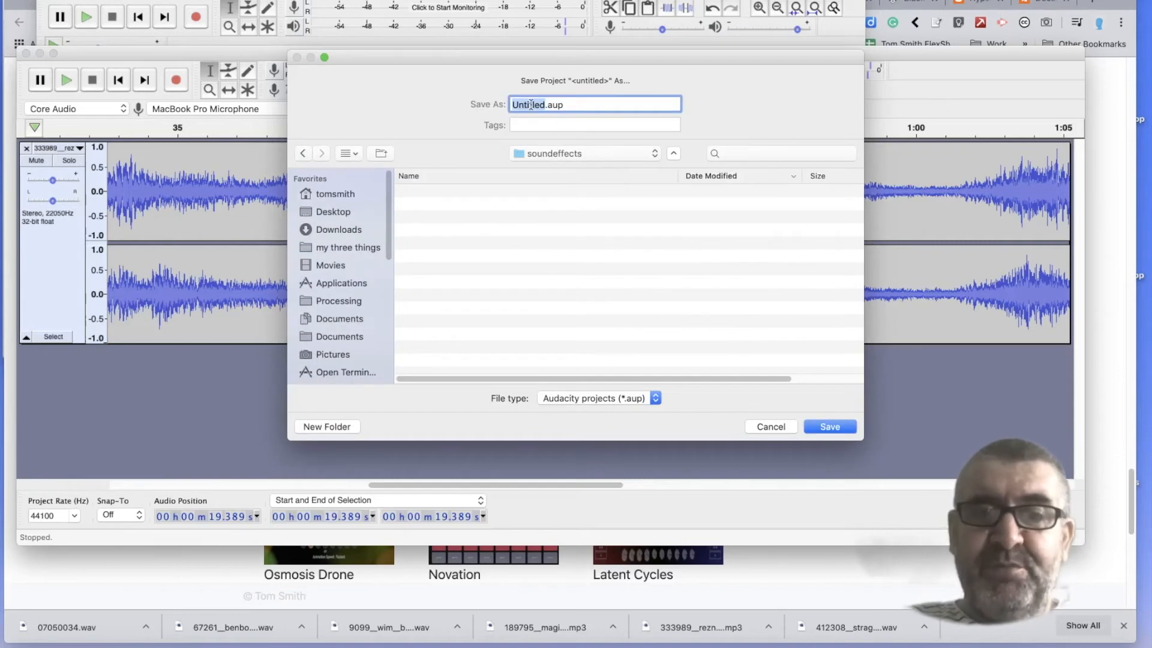
# Name the project SpookyWaves and save it in the soundeffects folder
pyautogui.write('Sppo')
pyautogui.press('BackSpace')
pyautogui.press('BackSpace')
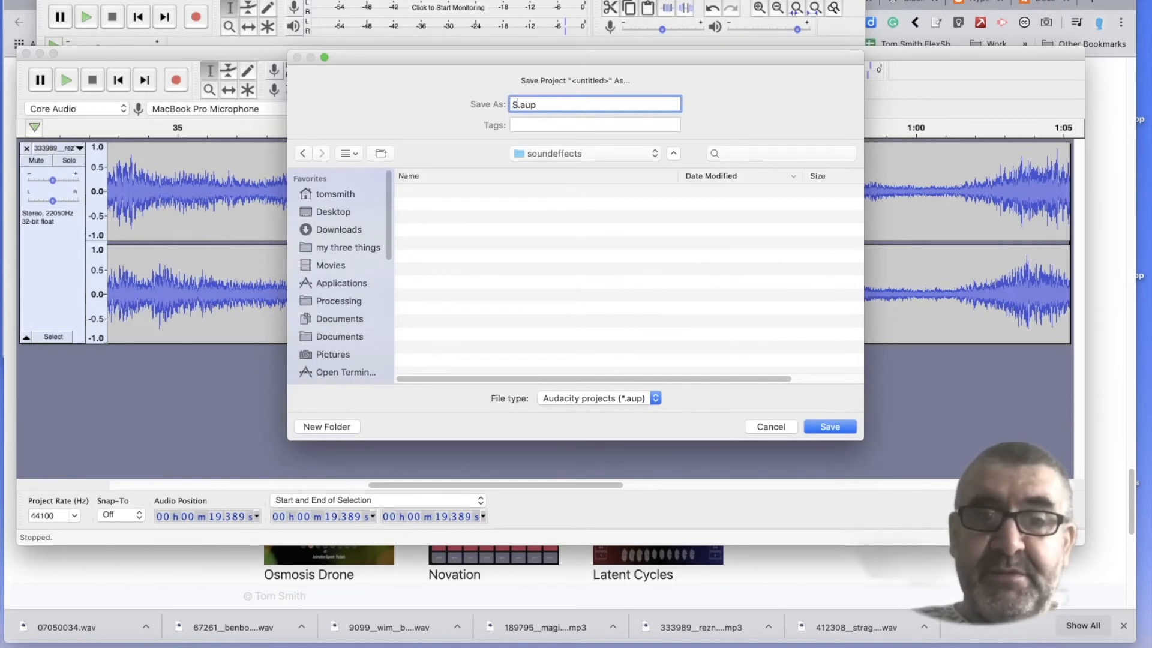
pyautogui.write('pookyWave')
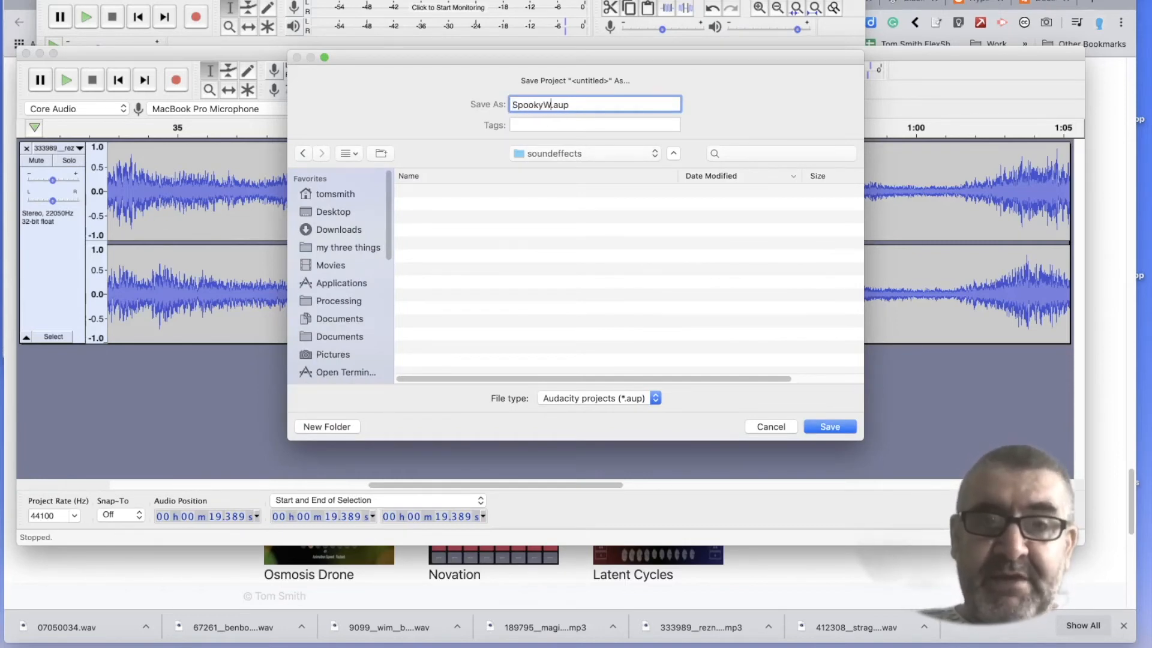
pyautogui.write('s')
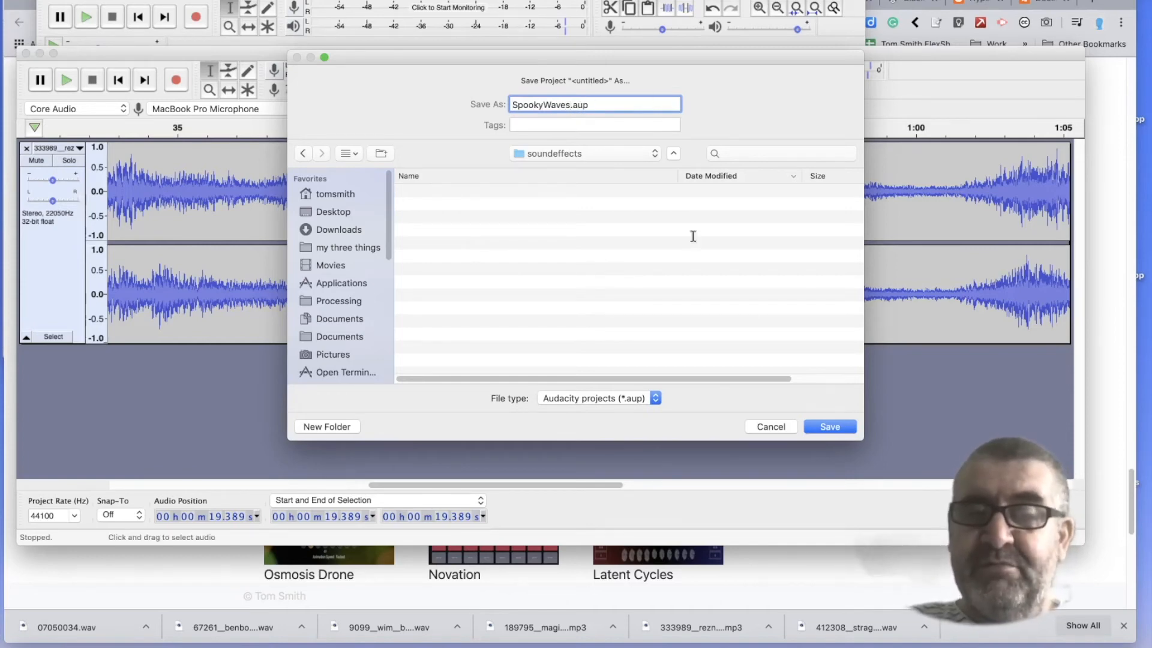
pyautogui.click(843, 427)
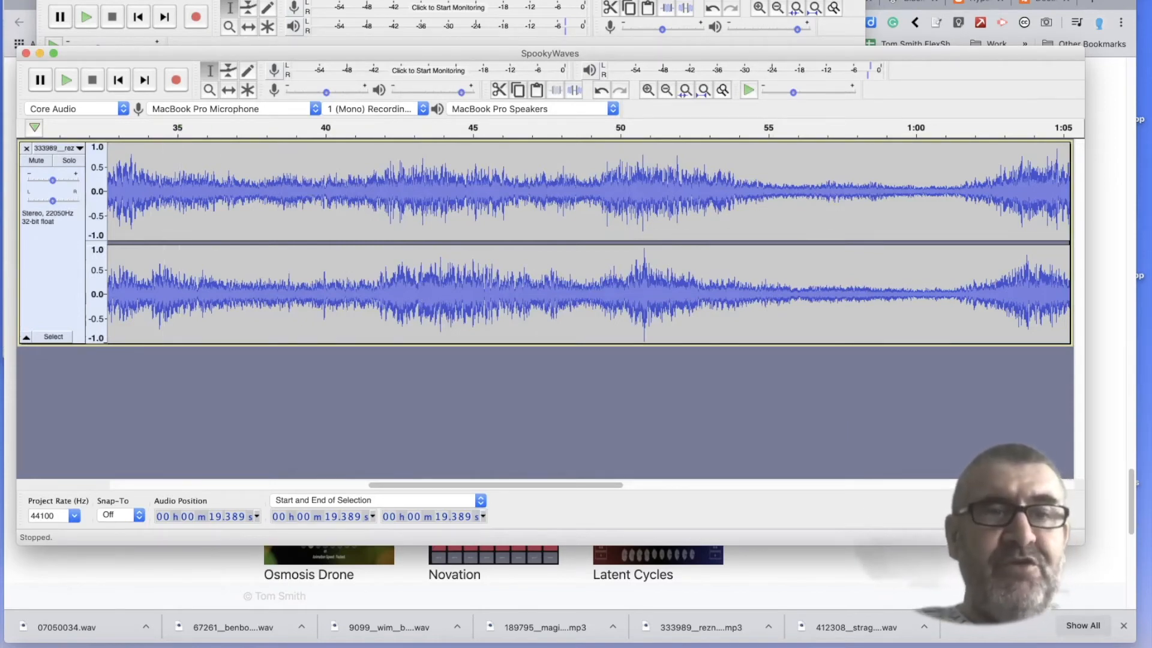
# Export the audio as SpookyWaves.wav in signed 16-bit PCM to the soundeffects folder, with empty metadata tags
pyautogui.click(97, 0)
pyautogui.moveTo(102, 74)
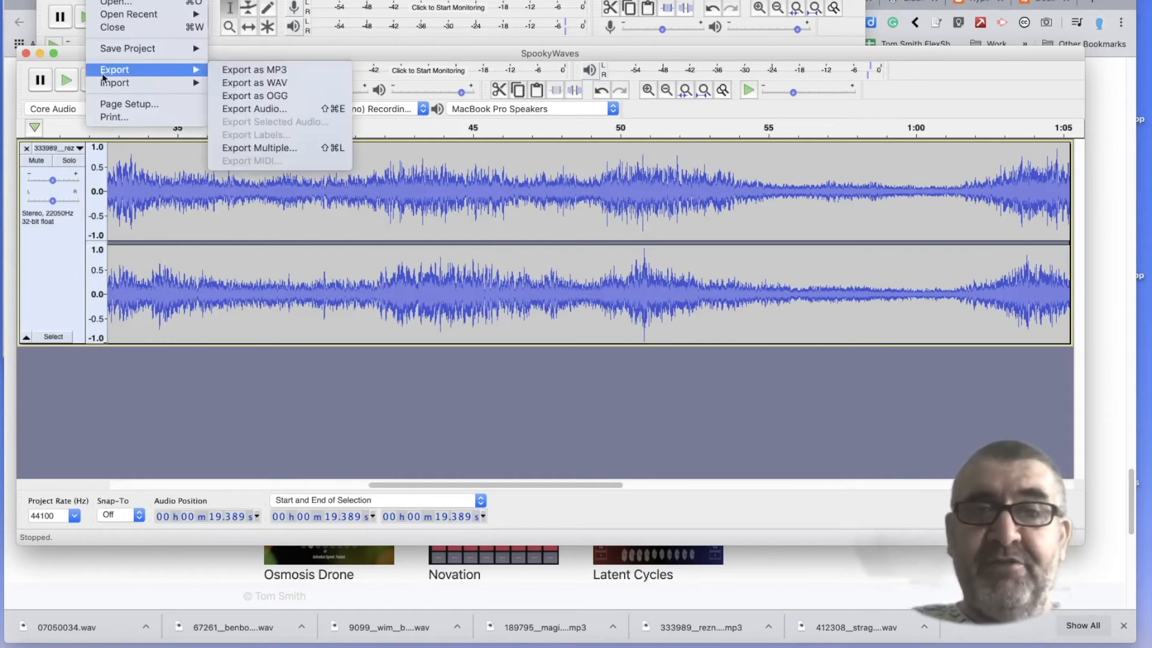
pyautogui.click(254, 82)
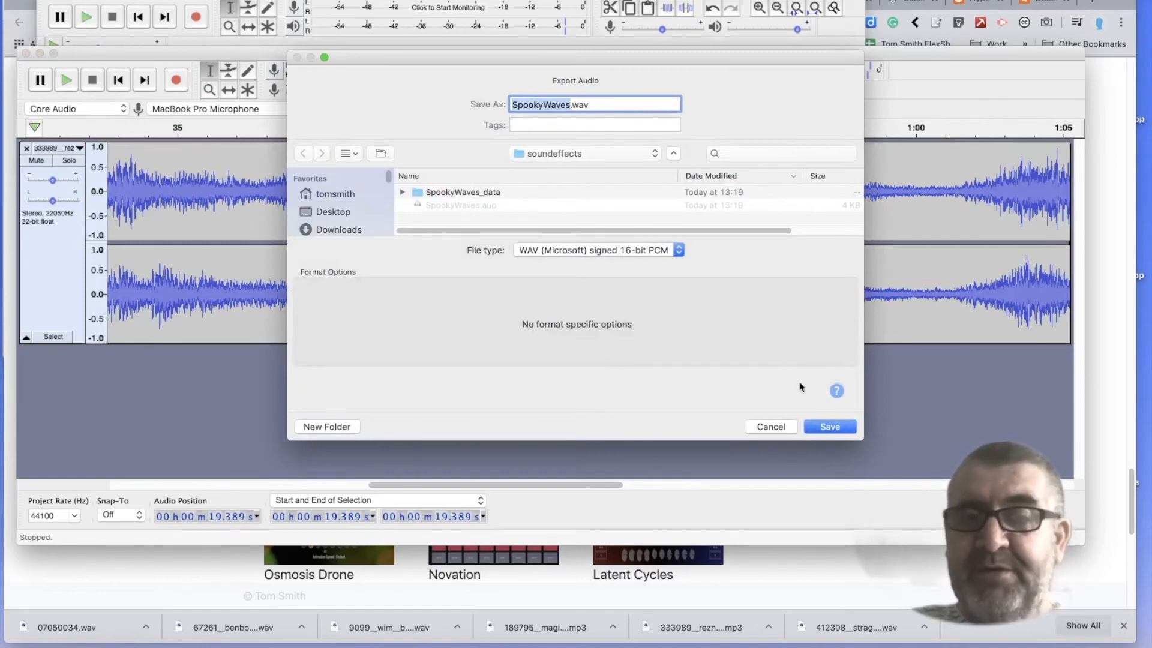
pyautogui.click(828, 427)
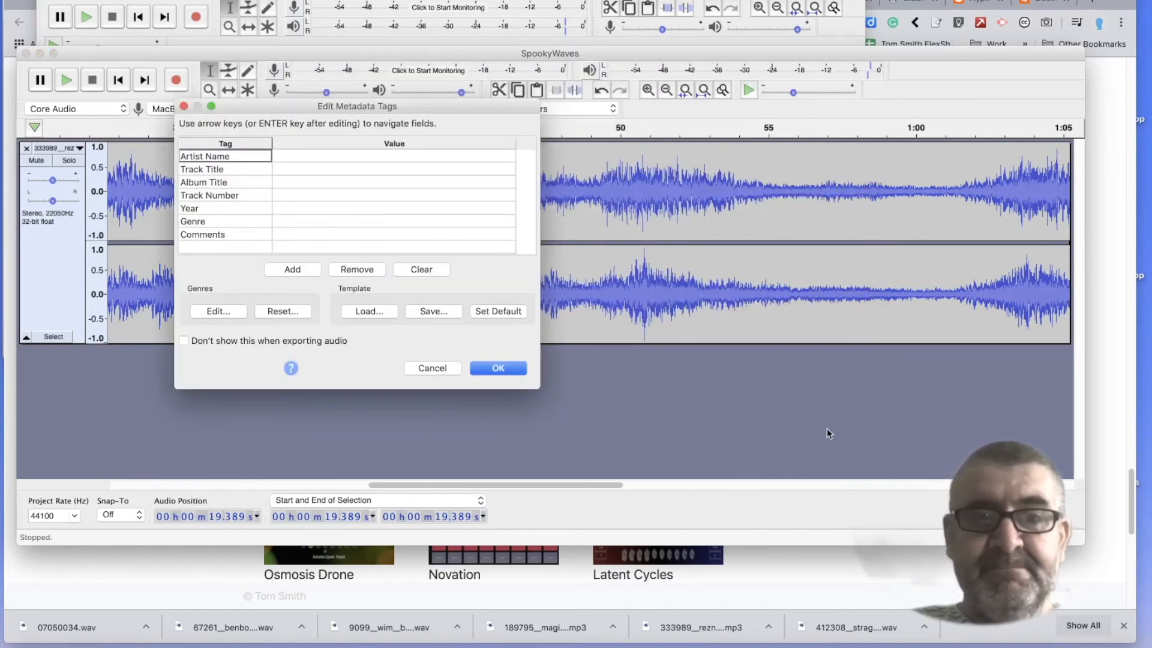
pyautogui.click(499, 368)
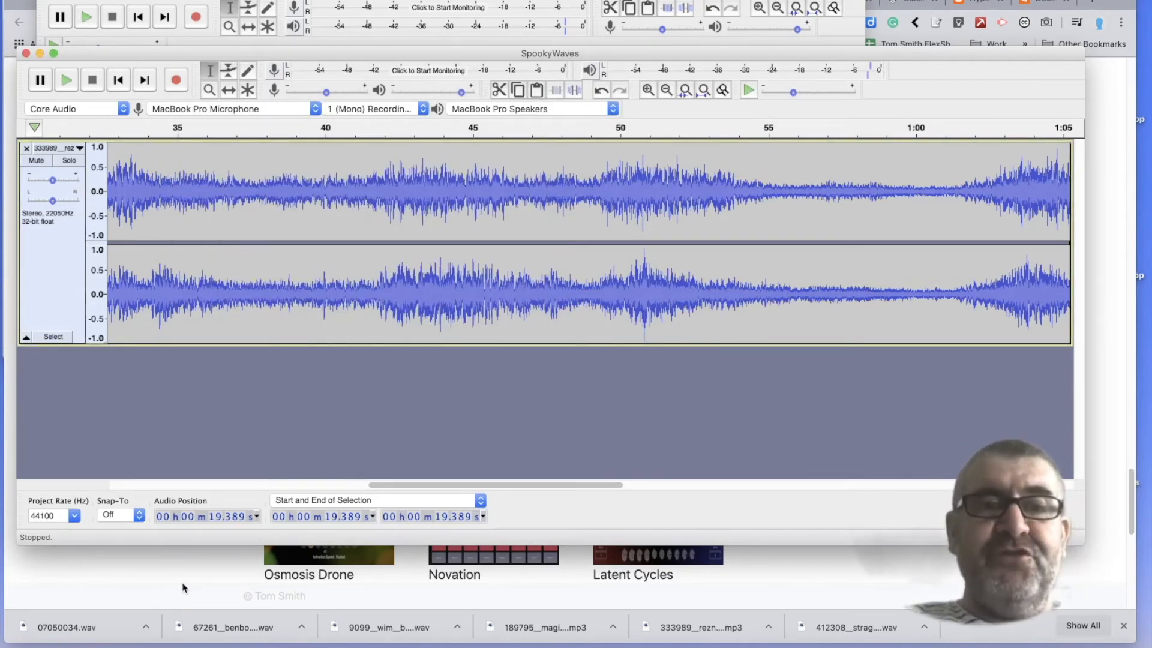
# Open Soundplant 47, and in Finder open the soundeffects folder inside my three things
pyautogui.moveTo(197, 56)
pyautogui.mouseDown()
pyautogui.moveTo(205, 102)
pyautogui.moveTo(200, 63)
pyautogui.mouseUp()
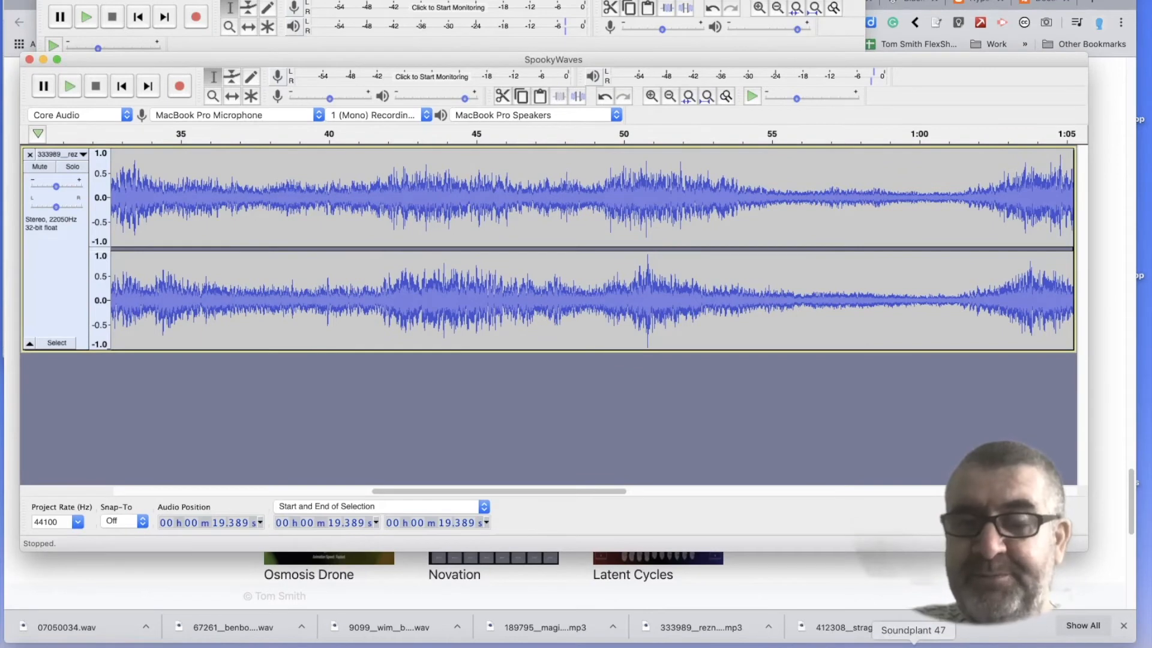
pyautogui.click(913, 645)
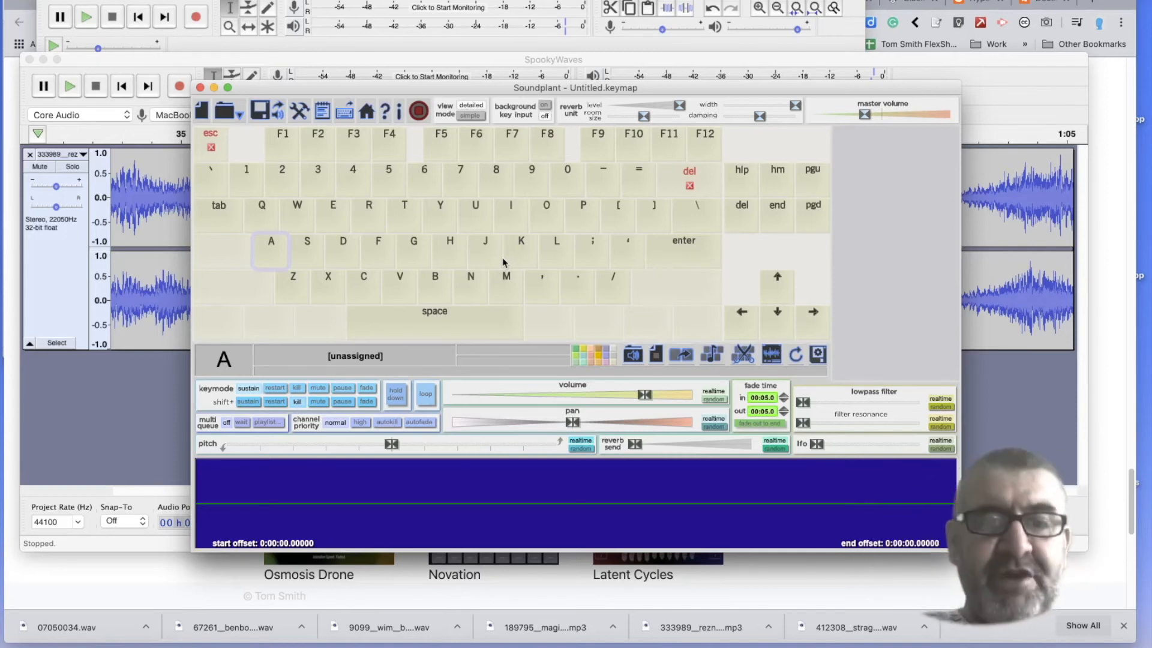
pyautogui.click(37, 646)
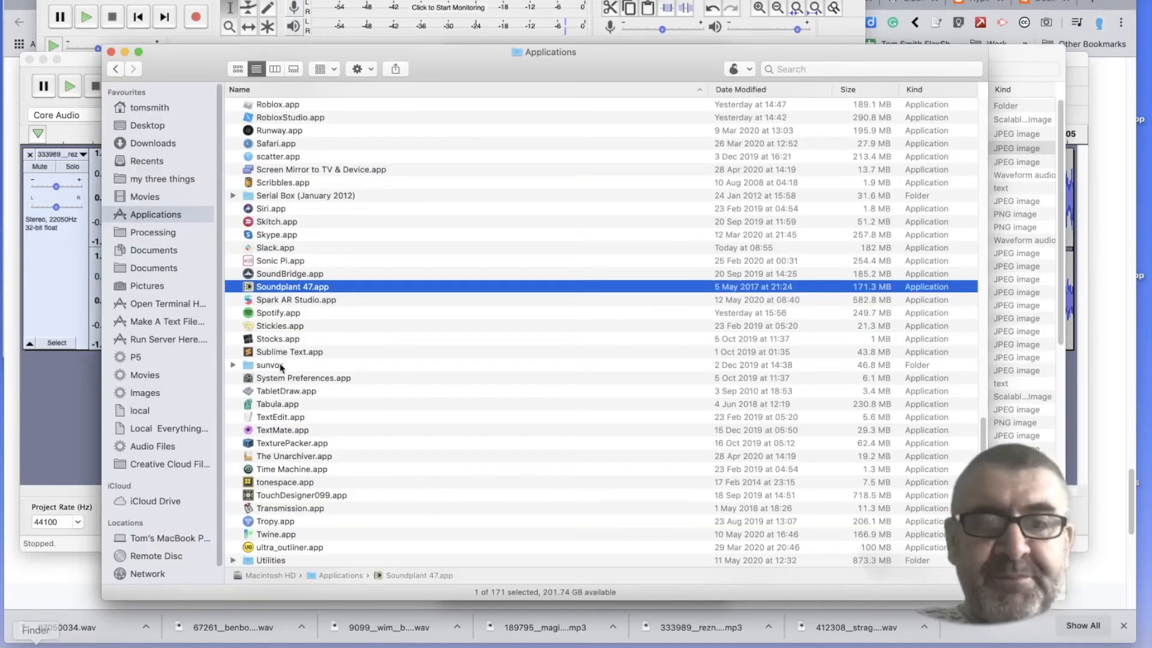
pyautogui.click(169, 179)
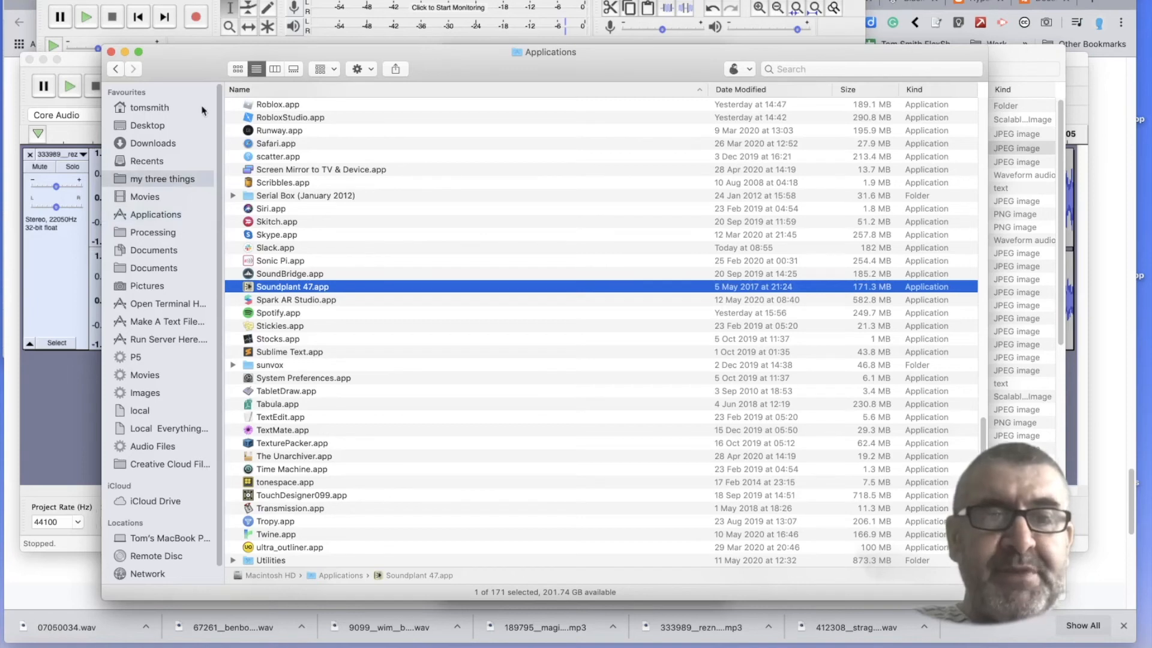
pyautogui.moveTo(181, 67); pyautogui.dragTo(428, 77)
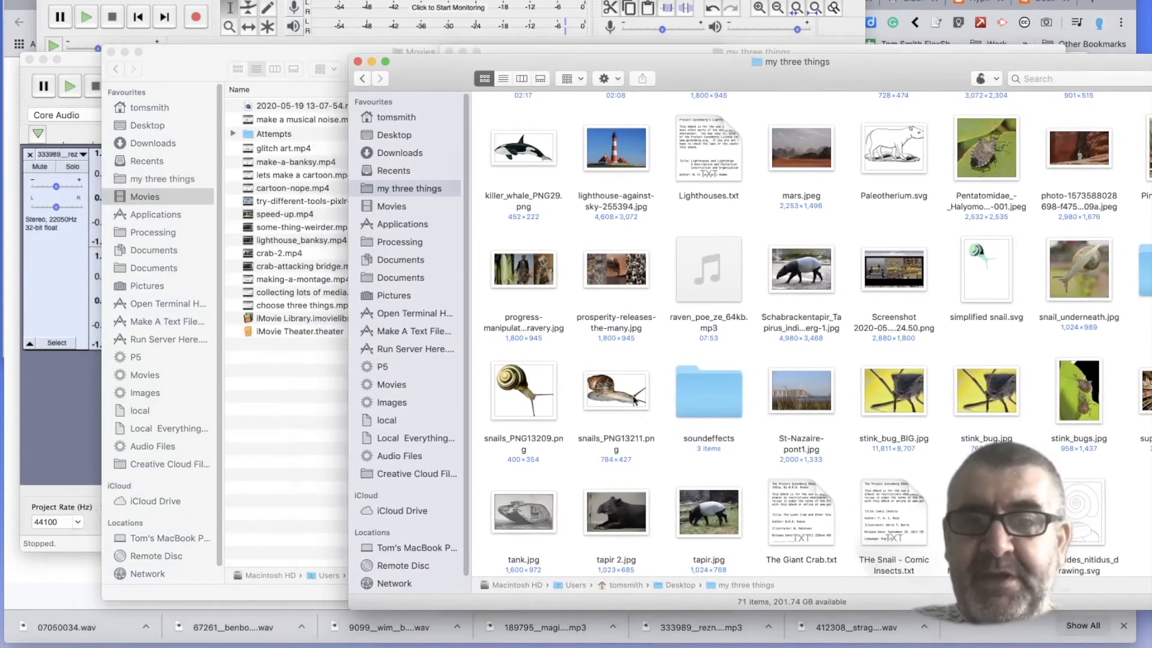
pyautogui.doubleClick(699, 391)
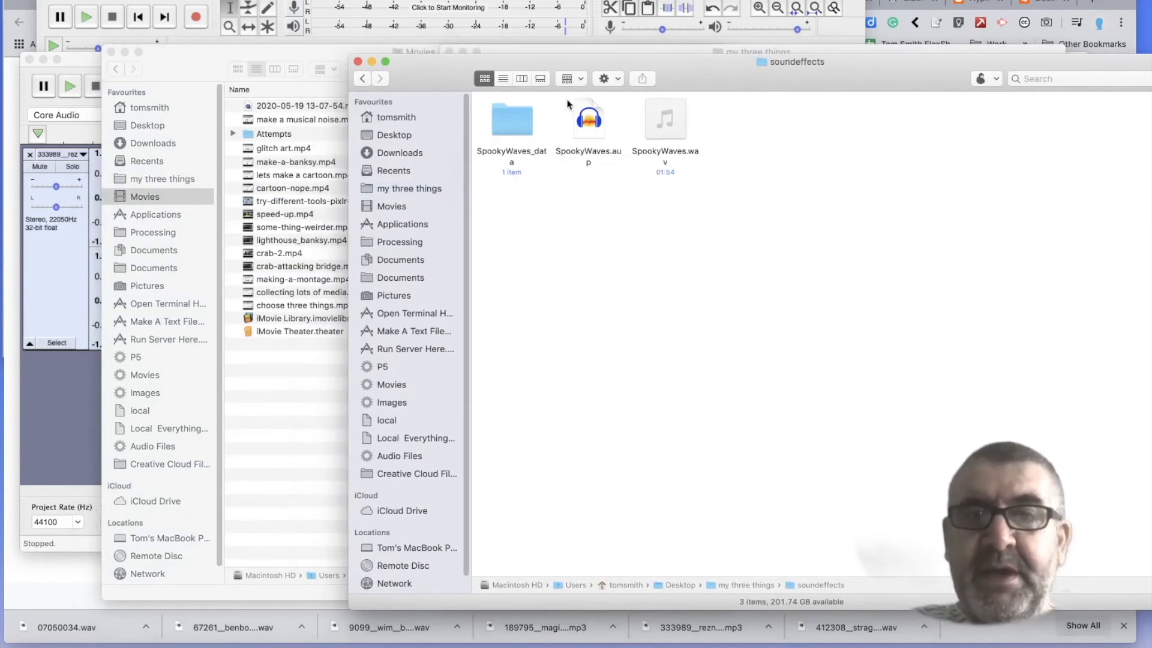
# Bring Soundplant forward, move its window clear of Finder, and assign SpookyWaves.wav from the soundeffects folder to the A key
pyautogui.click(111, 51)
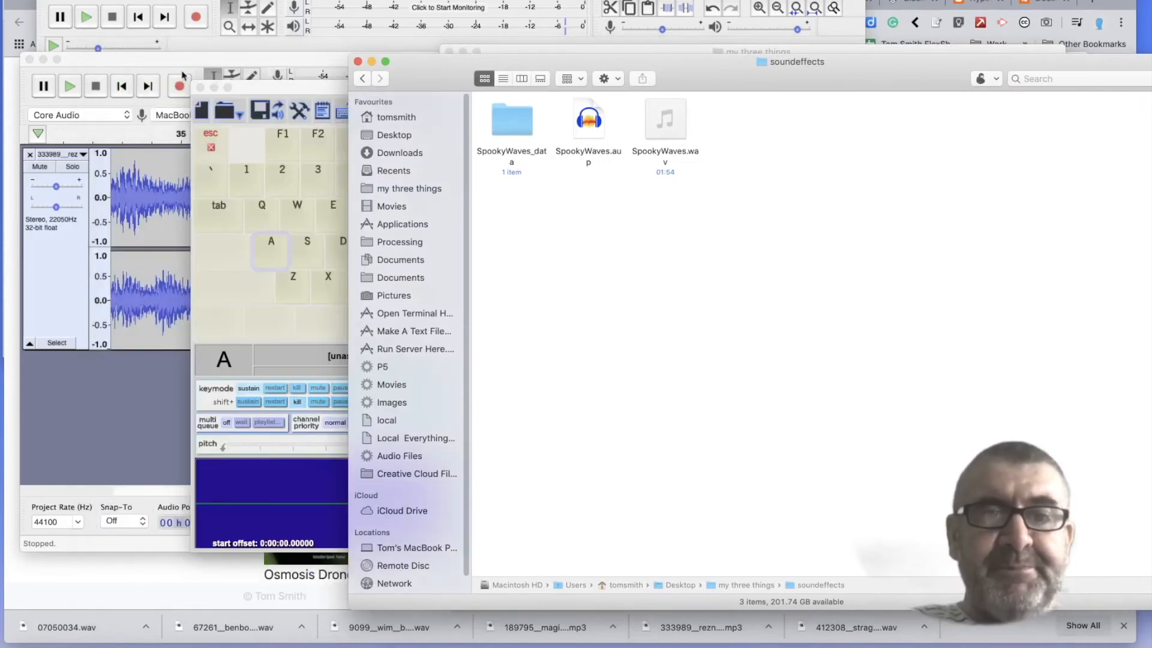
pyautogui.moveTo(254, 87); pyautogui.dragTo(94, 19)
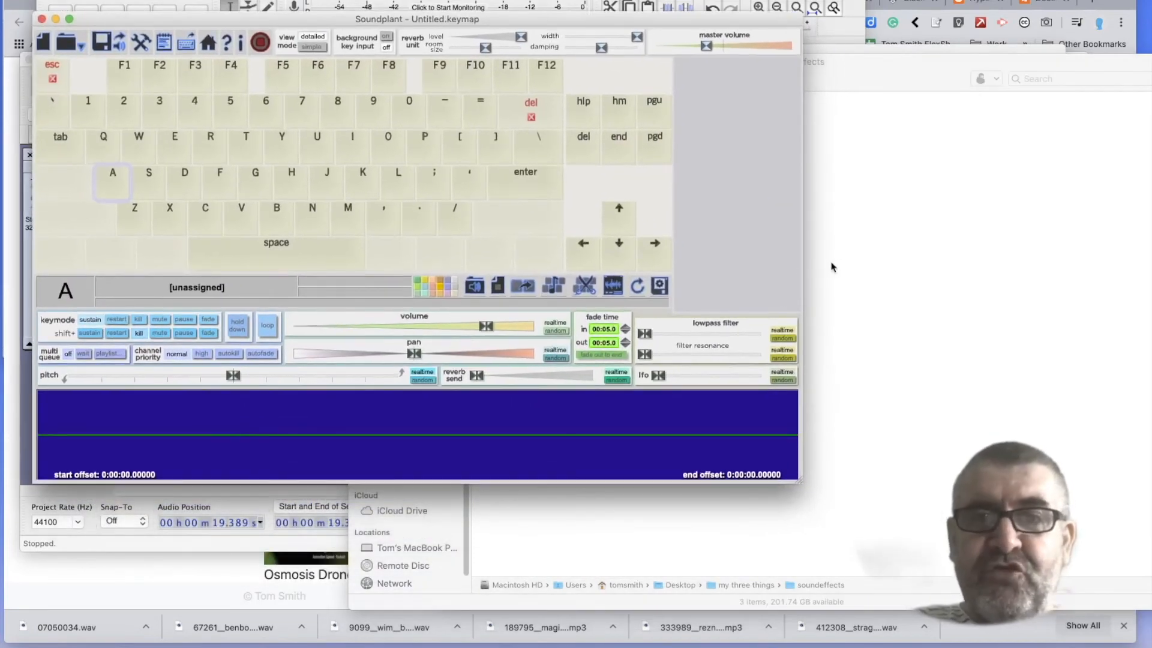
pyautogui.click(847, 263)
pyautogui.moveTo(665, 122); pyautogui.dragTo(114, 194)
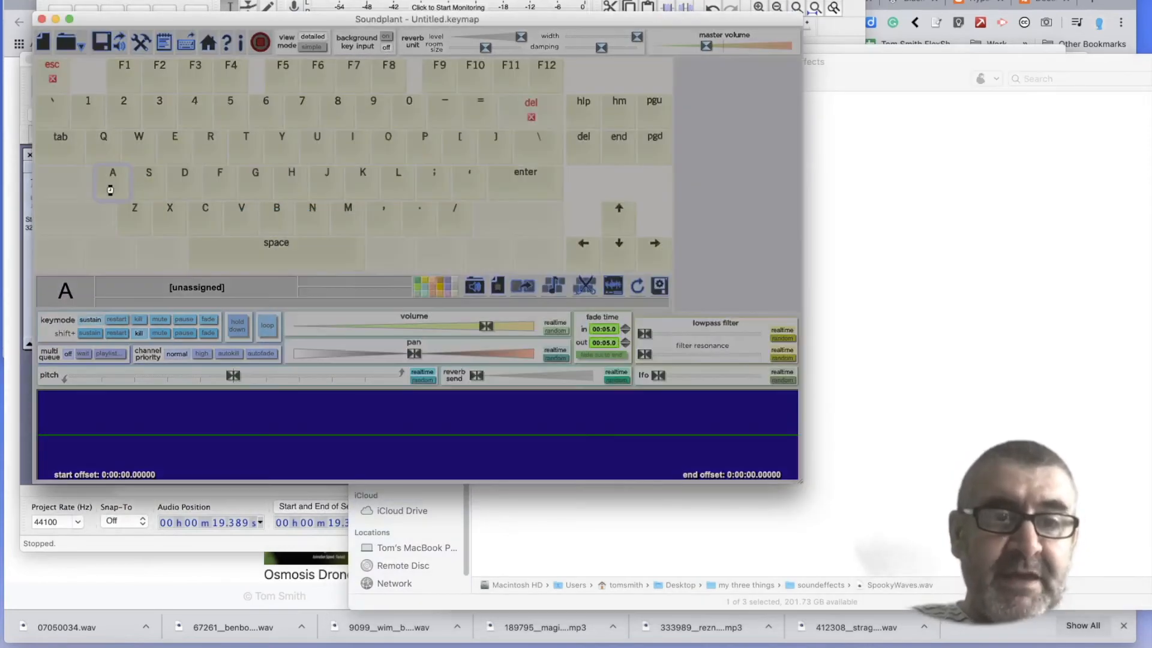
# In Finder, show the Downloads folder as a list and assign 9099__wim__bangkok-frog.wav to Soundplant's S key
pyautogui.click(936, 258)
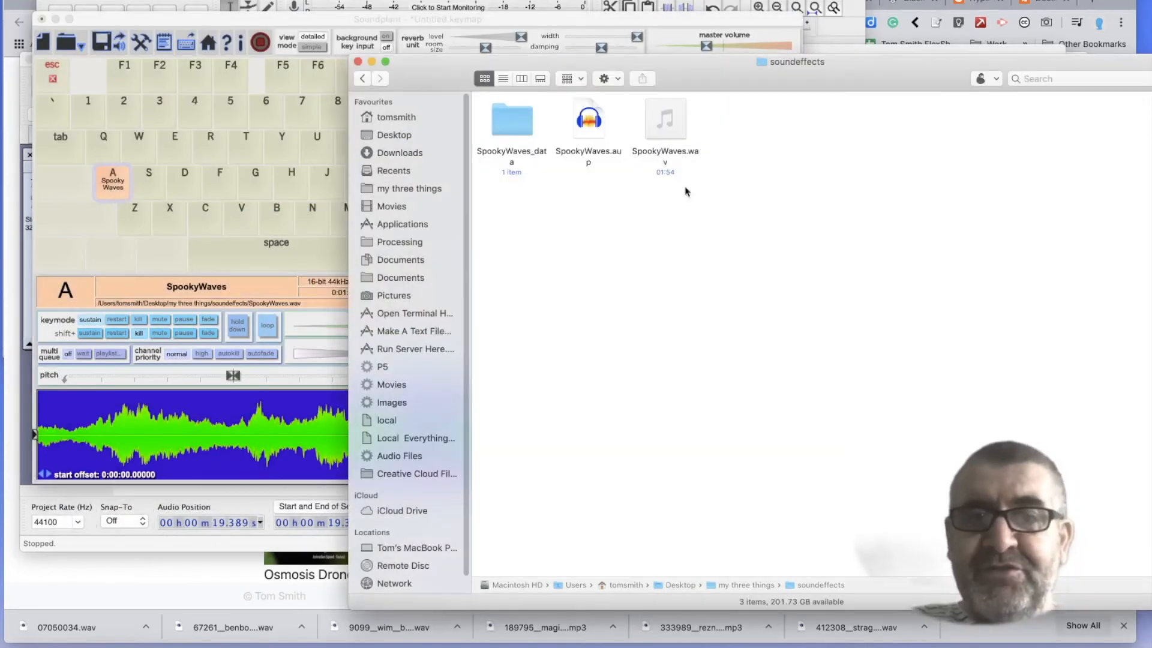
pyautogui.click(400, 152)
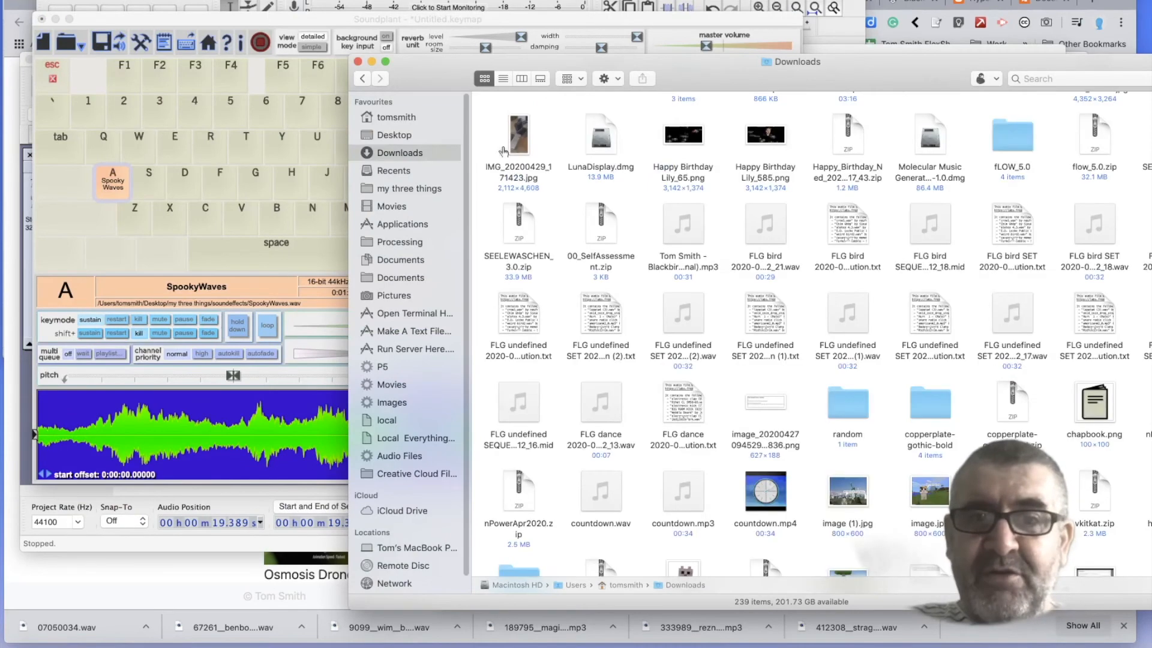
pyautogui.click(503, 78)
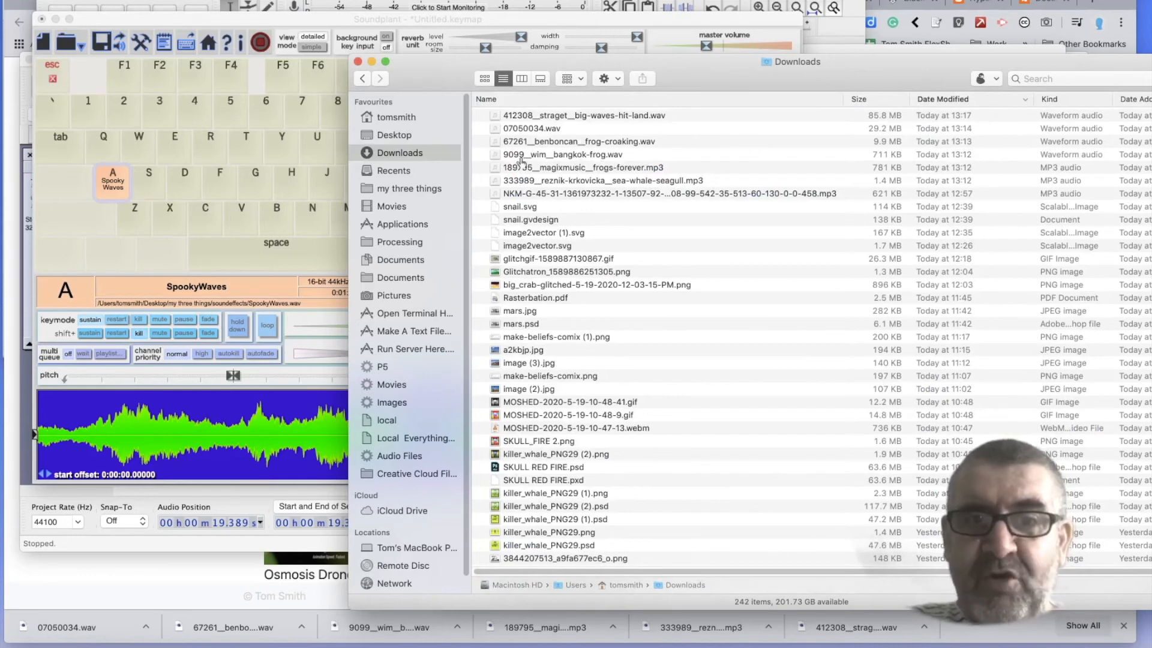
pyautogui.moveTo(496, 157); pyautogui.dragTo(151, 188)
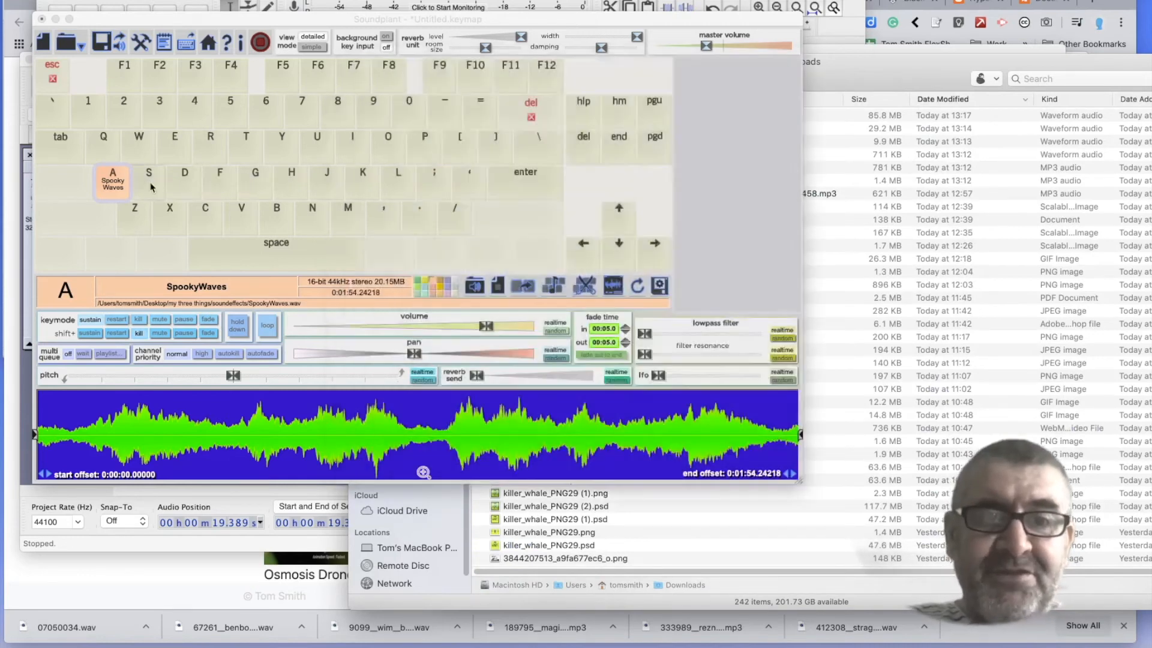
# Assign the NKM-G MP3 from Downloads to the E key and 189795__magixmusic__frogs-forever.mp3 to the R key
pyautogui.click(879, 180)
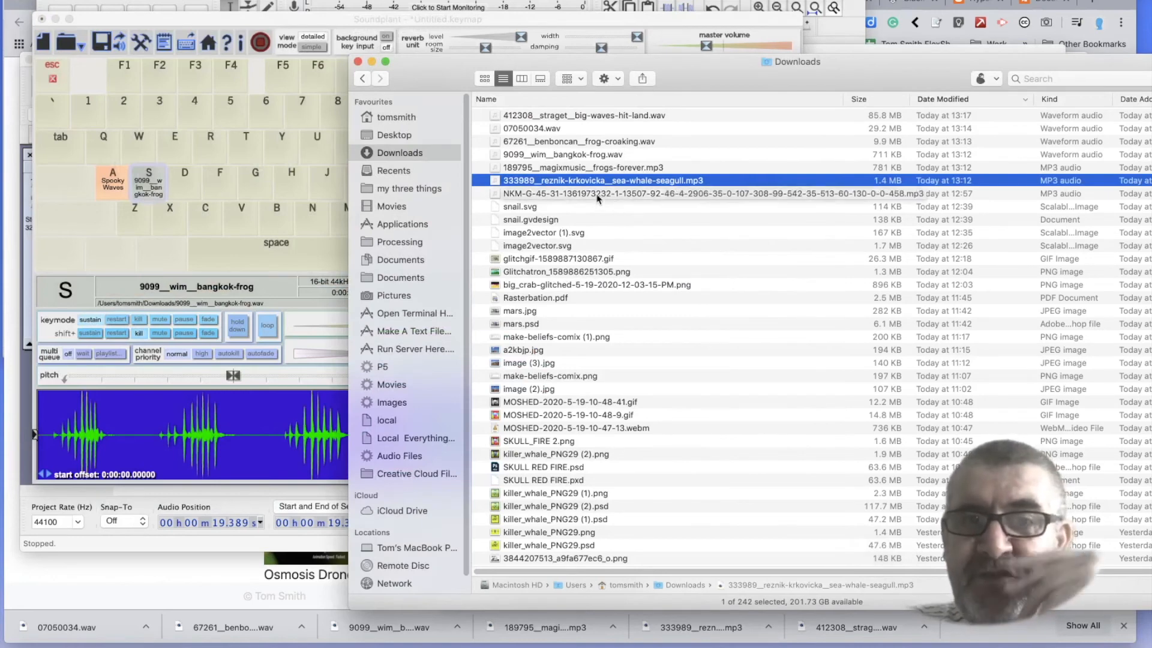
pyautogui.click(496, 195)
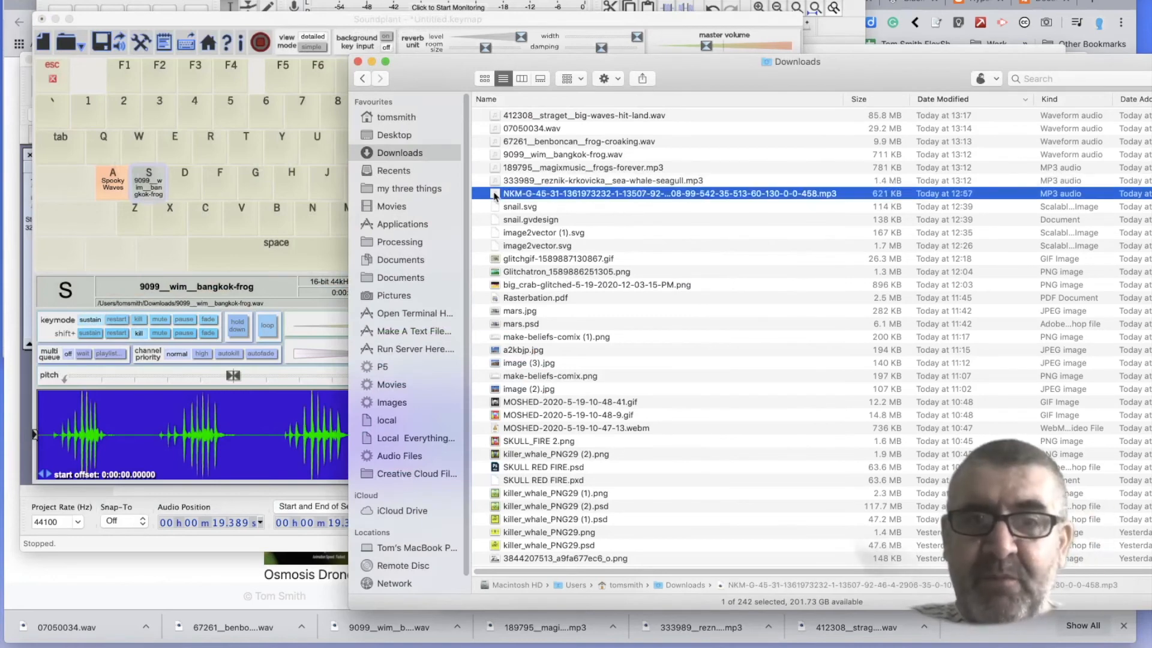
pyautogui.moveTo(496, 194); pyautogui.dragTo(170, 141)
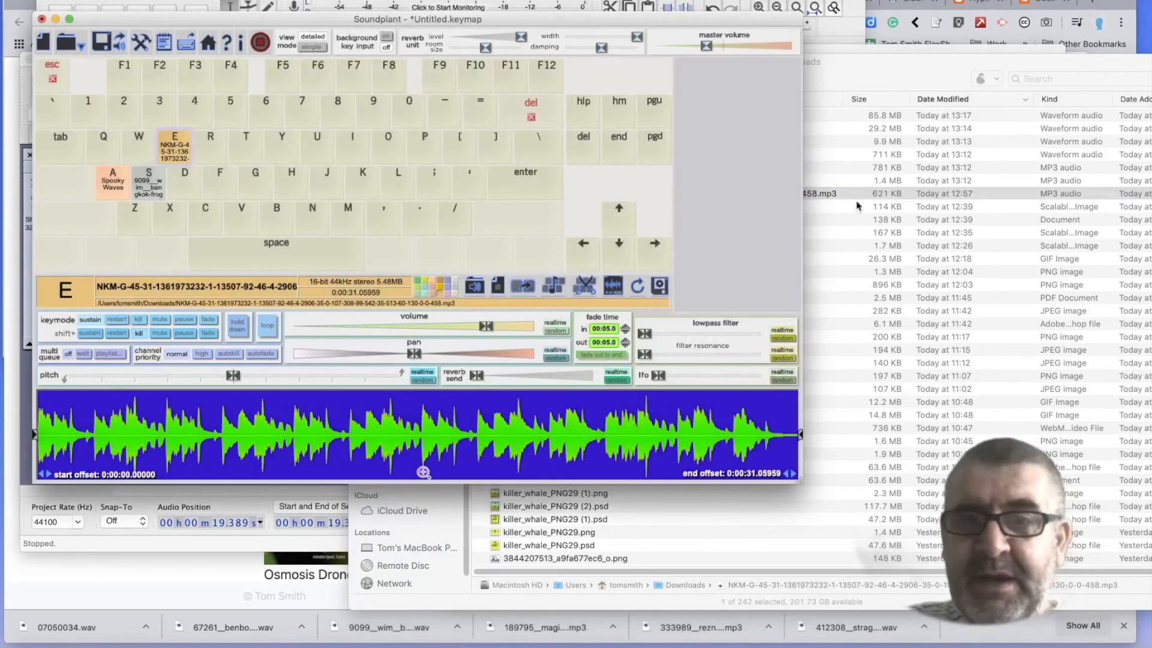
pyautogui.click(907, 210)
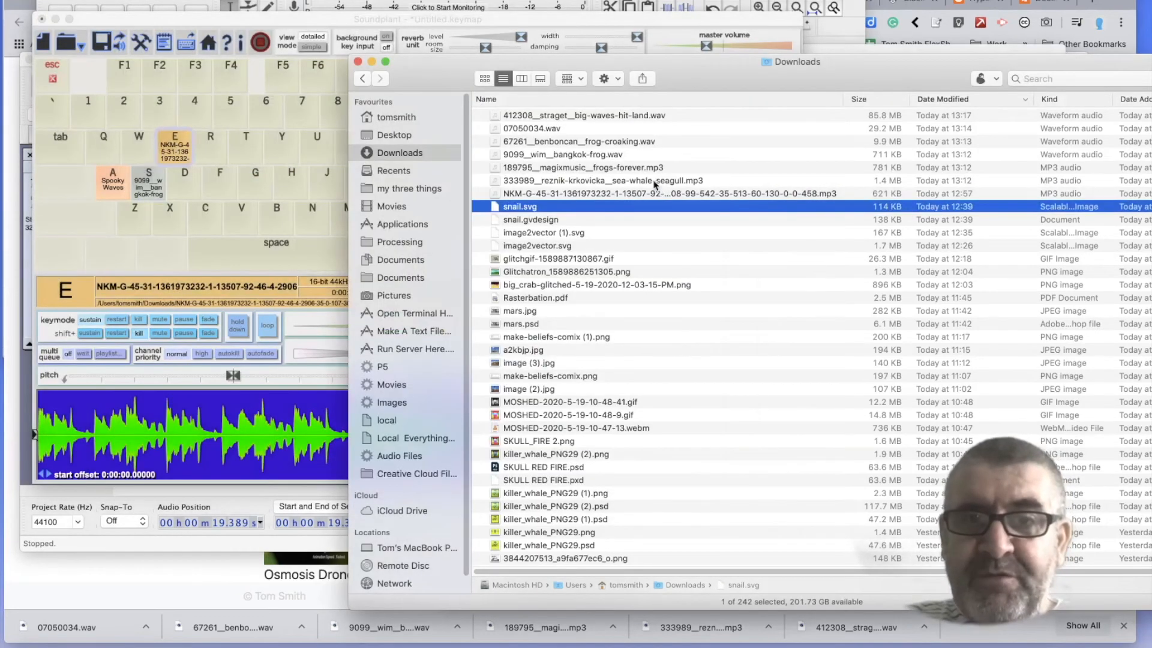
pyautogui.click(630, 169)
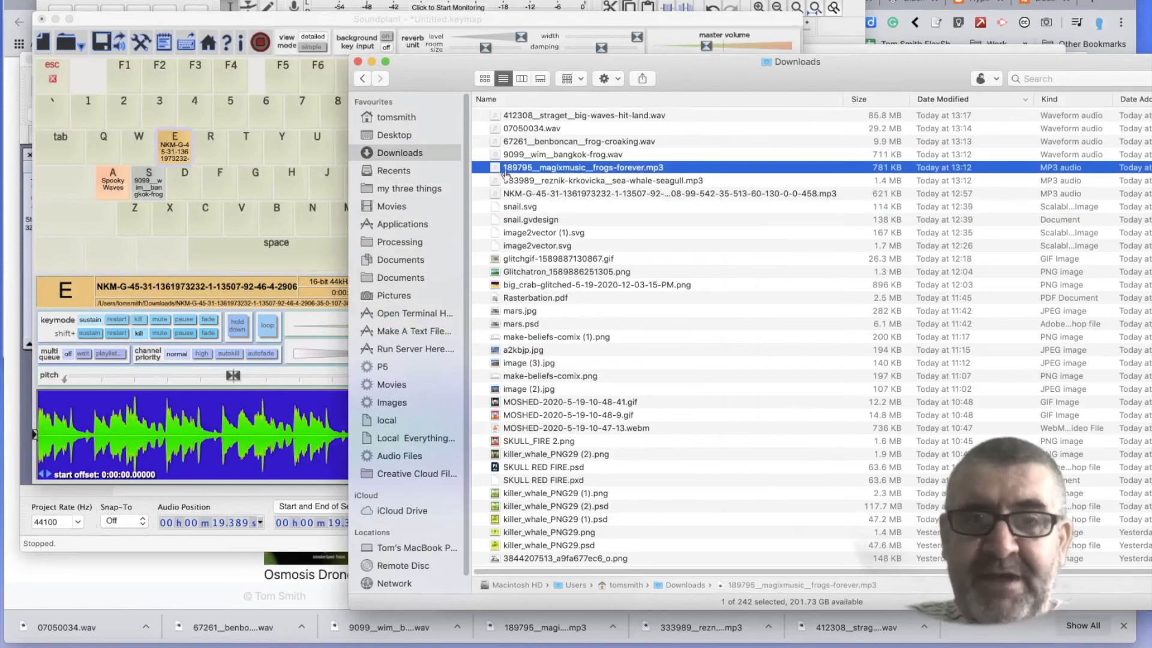
pyautogui.moveTo(498, 170); pyautogui.dragTo(209, 149)
# Assign 67261__benboncan__frog-croaking.wav from Downloads to the W key
pyautogui.click(831, 210)
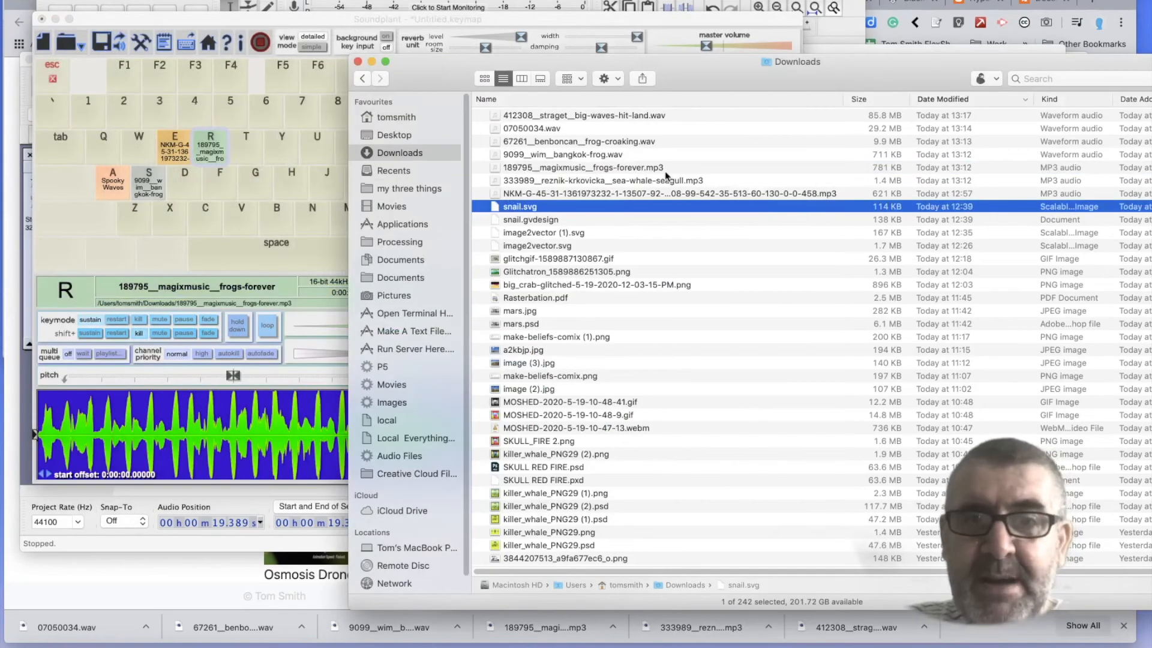
pyautogui.click(617, 144)
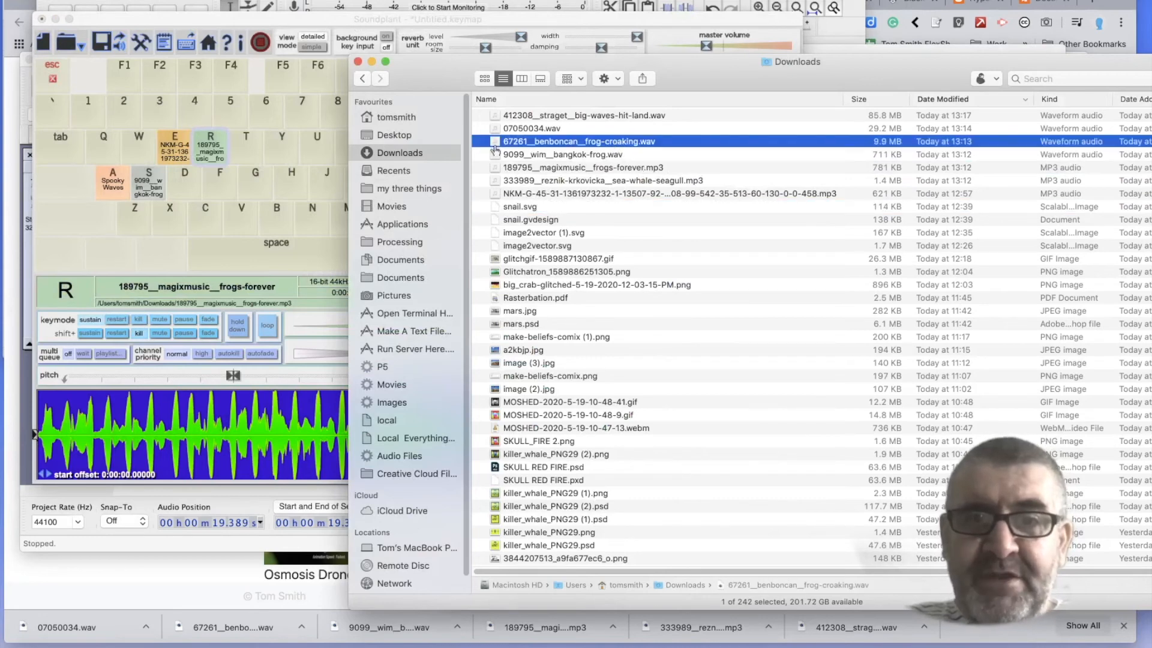
pyautogui.moveTo(494, 144); pyautogui.dragTo(139, 146)
# Preview 07050034.wav from Downloads, close the player, and assign the file to the Q key
pyautogui.click(831, 167)
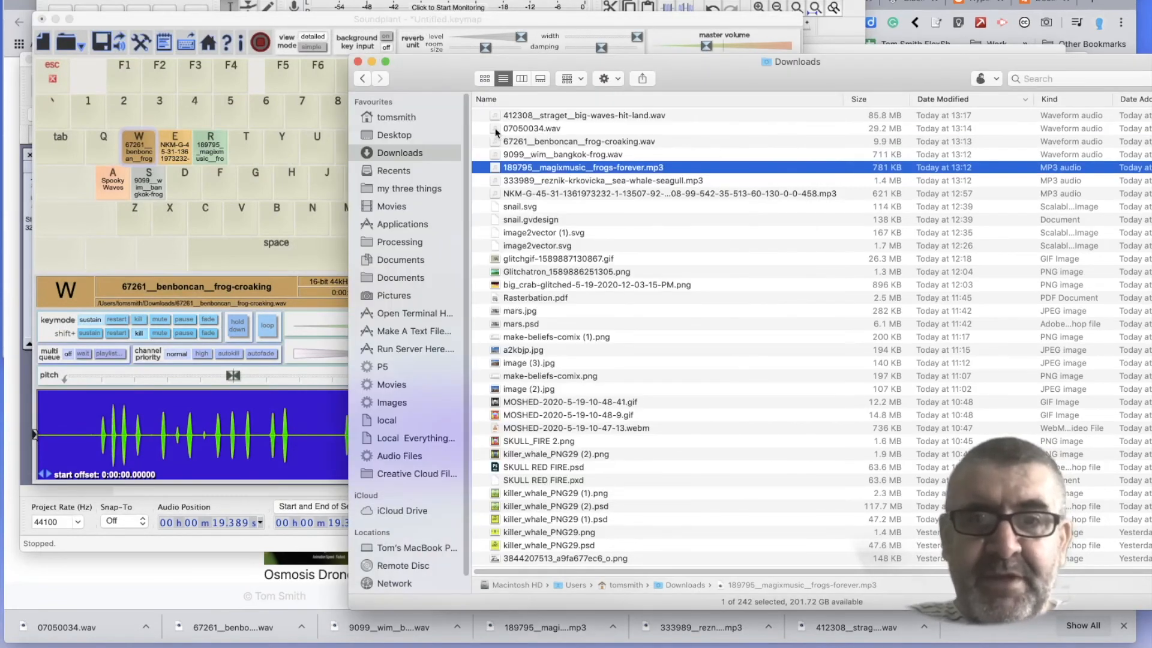
pyautogui.doubleClick(496, 129)
pyautogui.click(133, 93)
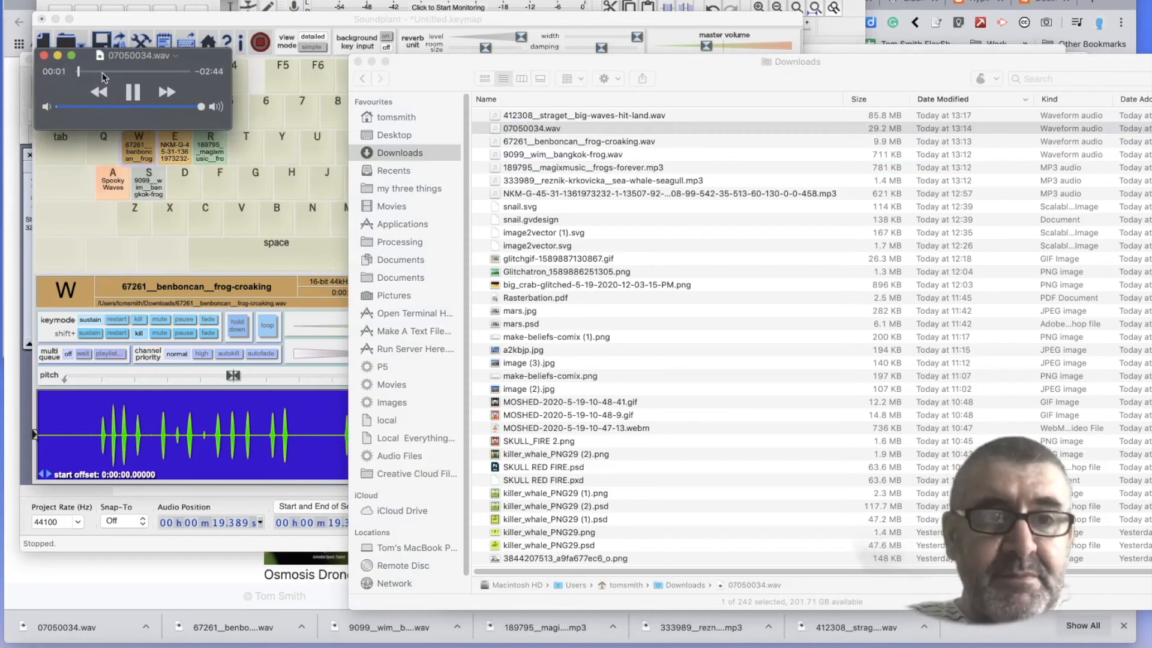
pyautogui.click(44, 55)
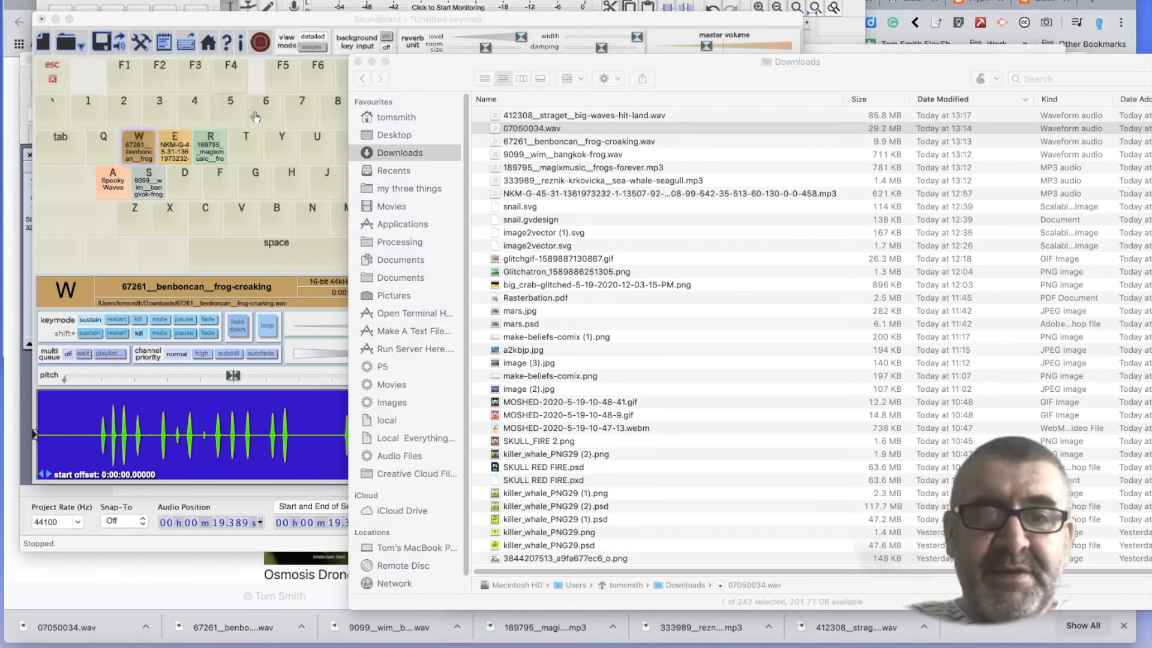
pyautogui.moveTo(495, 131); pyautogui.dragTo(102, 146)
# Trigger the bangkok-frog sound on S several times in Soundplant so that its playbacks overlap
pyautogui.click(187, 225)
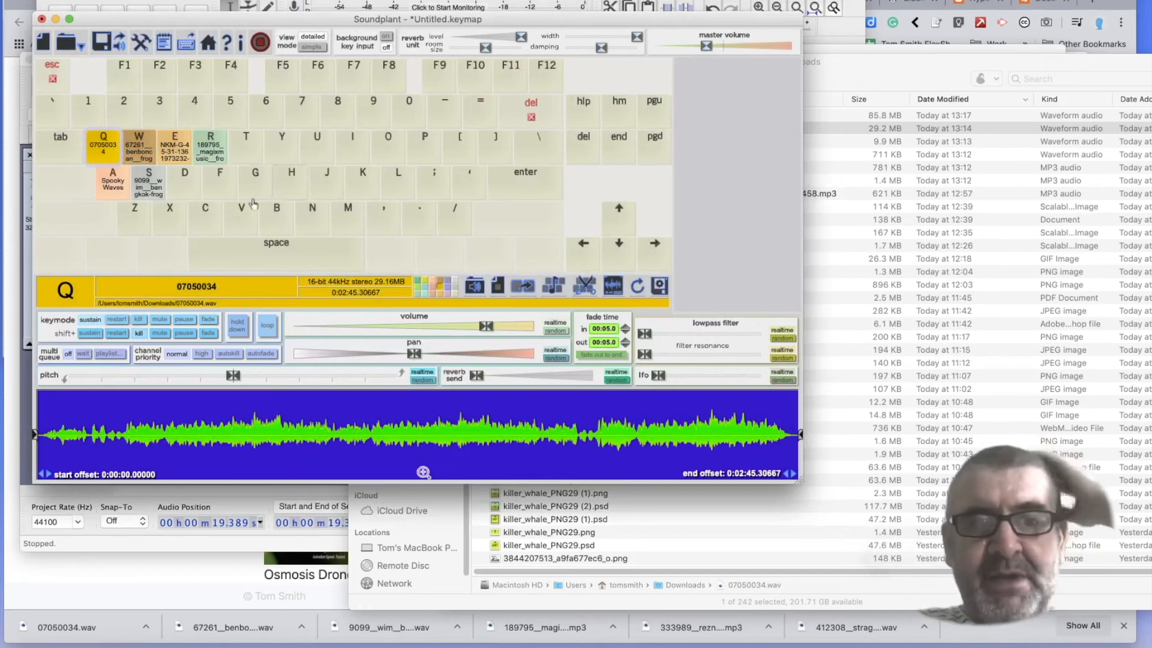
pyautogui.click(147, 183)
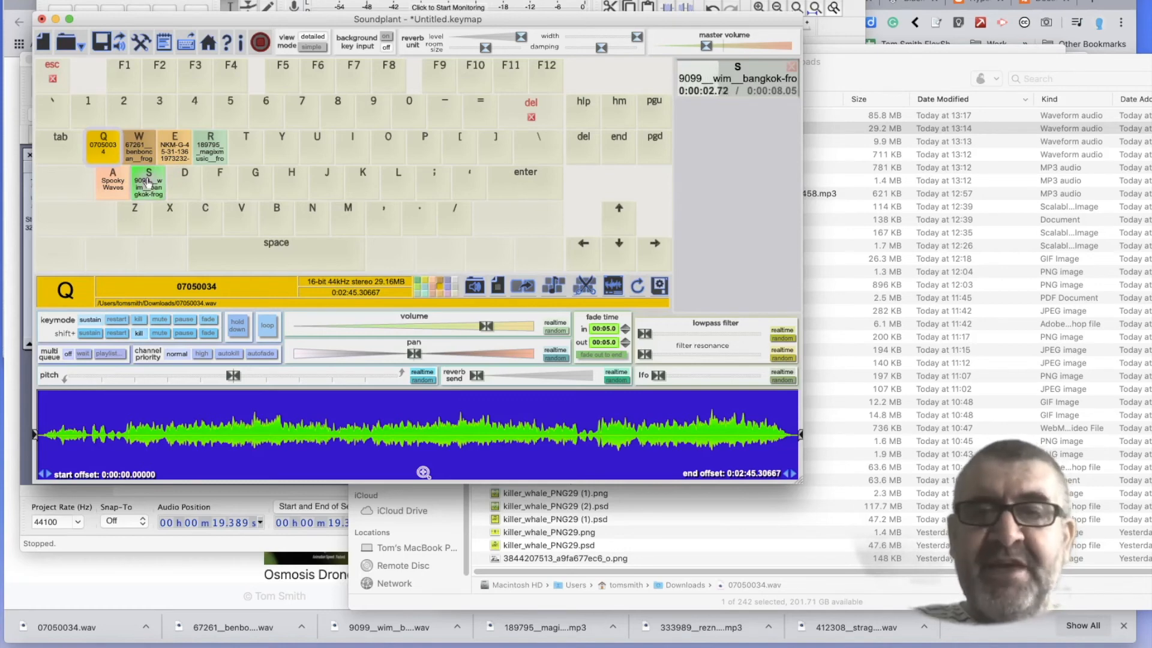
pyautogui.click(147, 183)
pyautogui.click(147, 183)
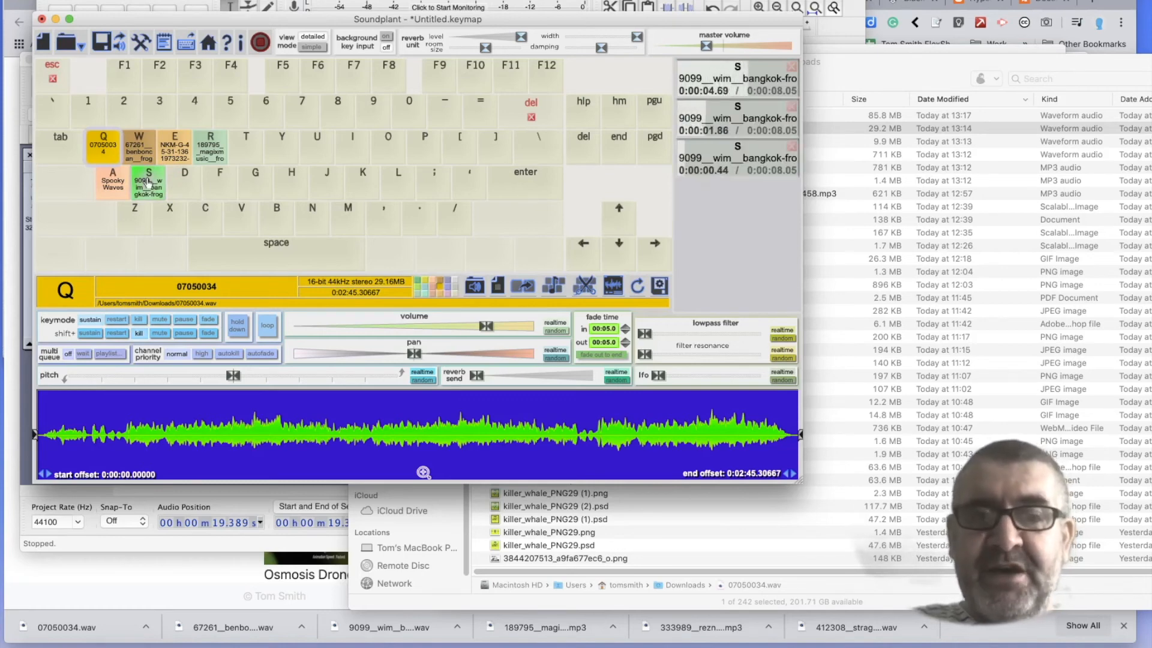
# Lower the volume of the 07050034 sound on Q and give it a random pitch range, triggering the S sound along the way
pyautogui.moveTo(487, 327); pyautogui.dragTo(405, 327)
pyautogui.press('s')
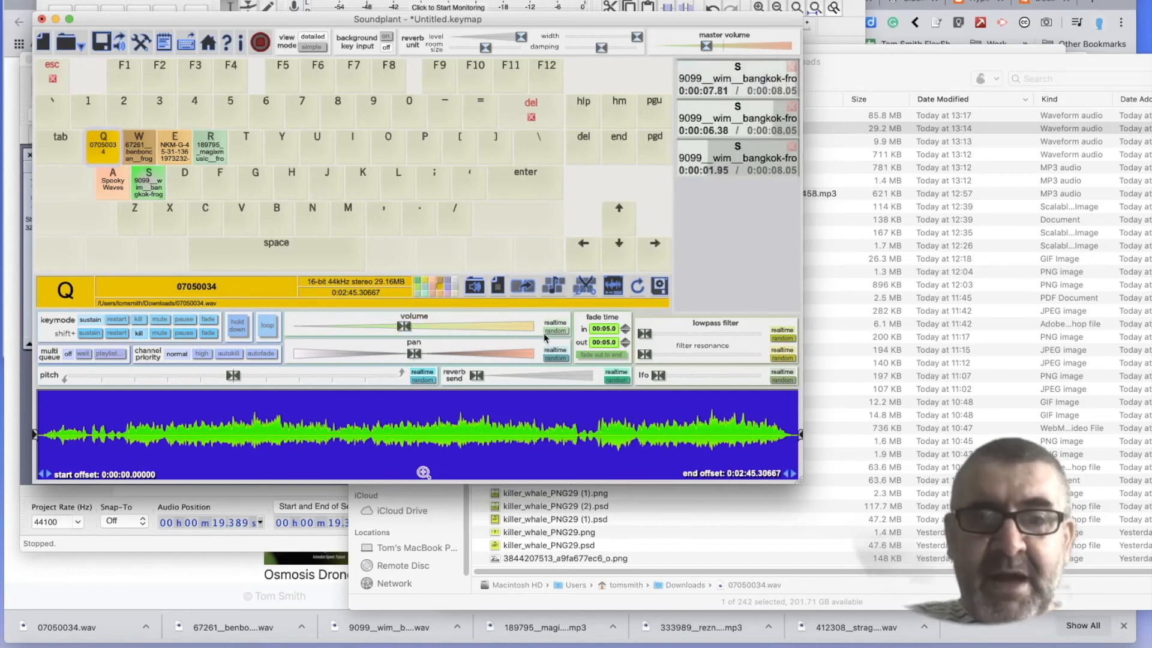
pyautogui.moveTo(233, 376); pyautogui.dragTo(148, 381)
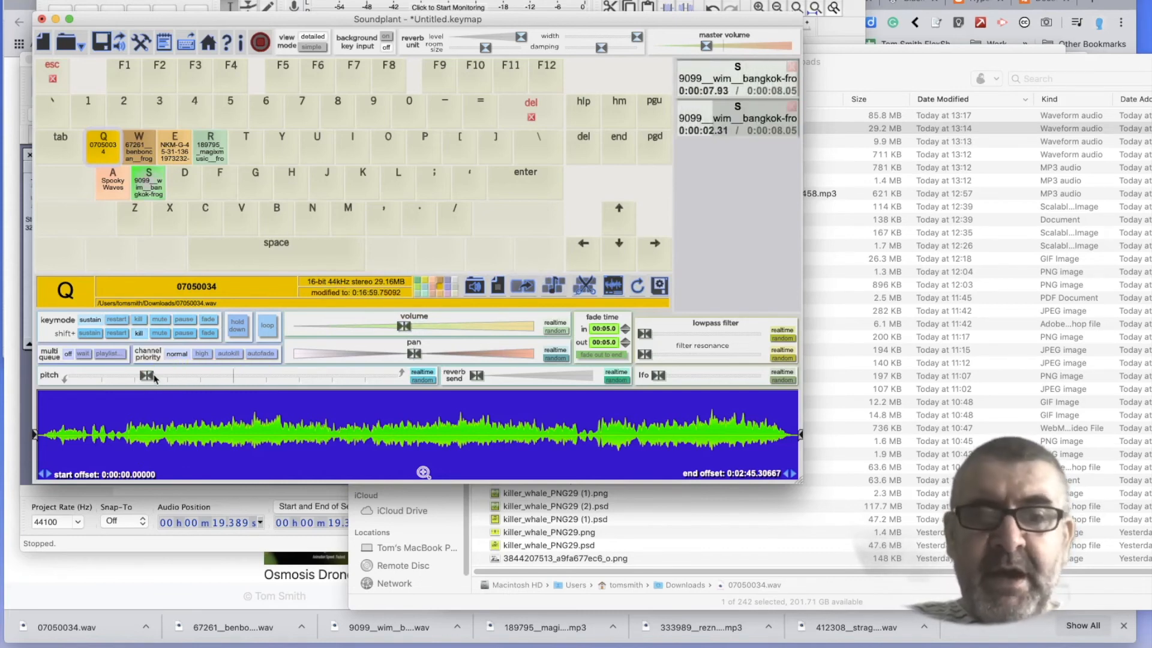
pyautogui.click(425, 380)
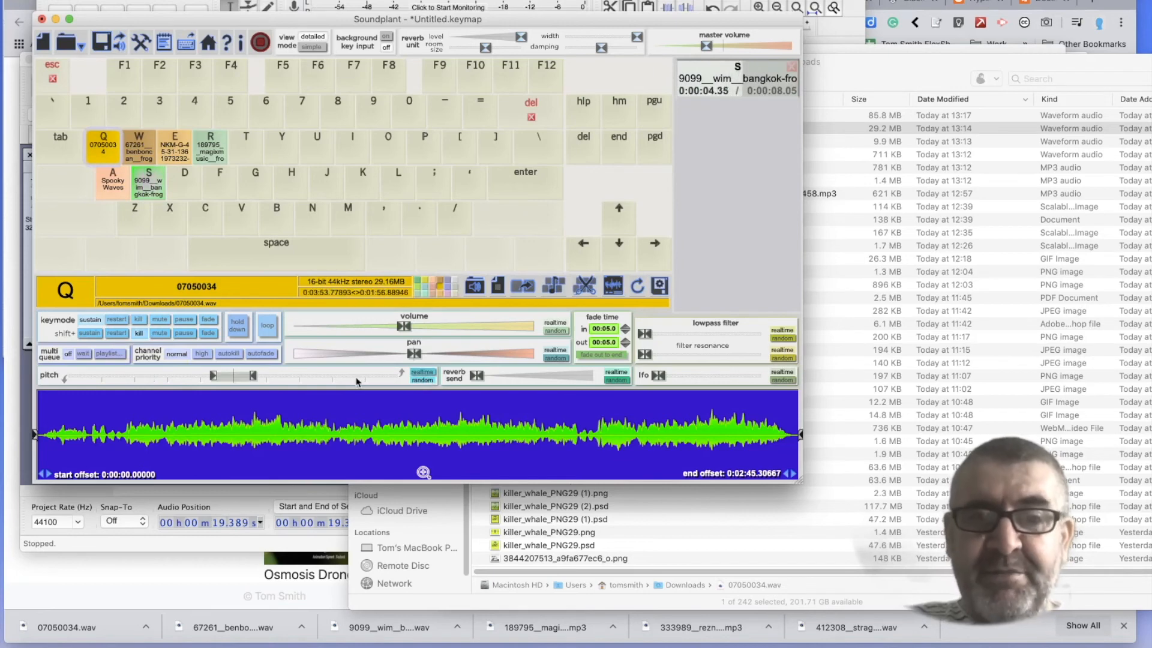
pyautogui.press('s')
pyautogui.press('s')
pyautogui.press('s')
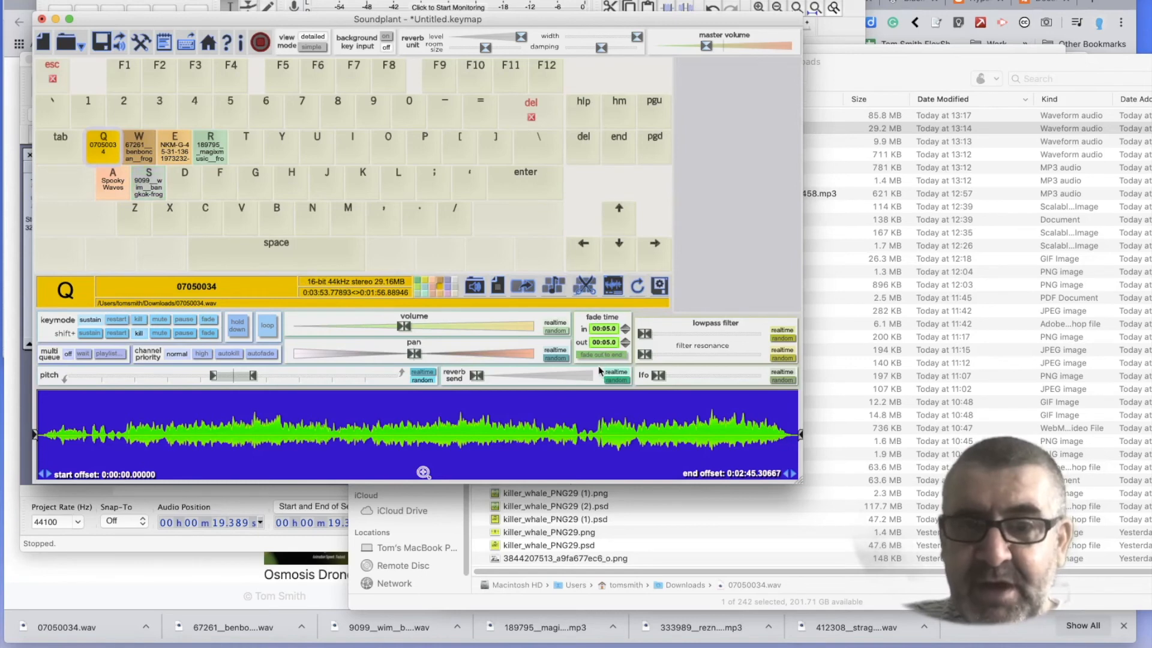
# Raise the Q sound's reverb send to roughly two thirds and trigger the S sound twice
pyautogui.moveTo(478, 376)
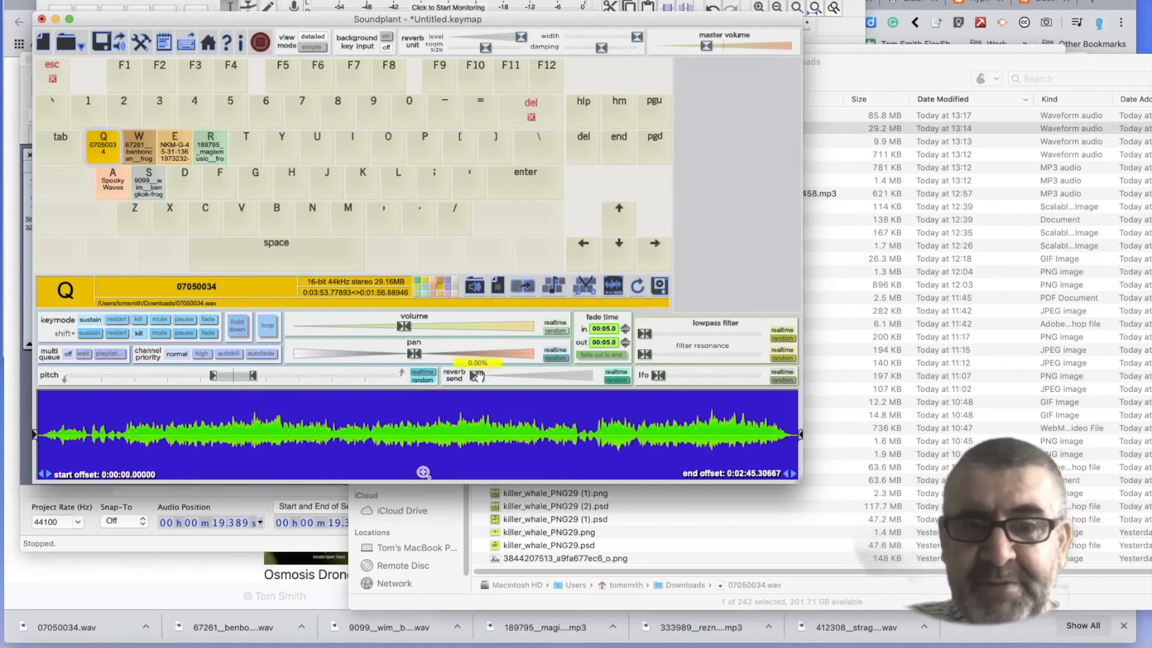
pyautogui.moveTo(478, 377); pyautogui.dragTo(554, 376)
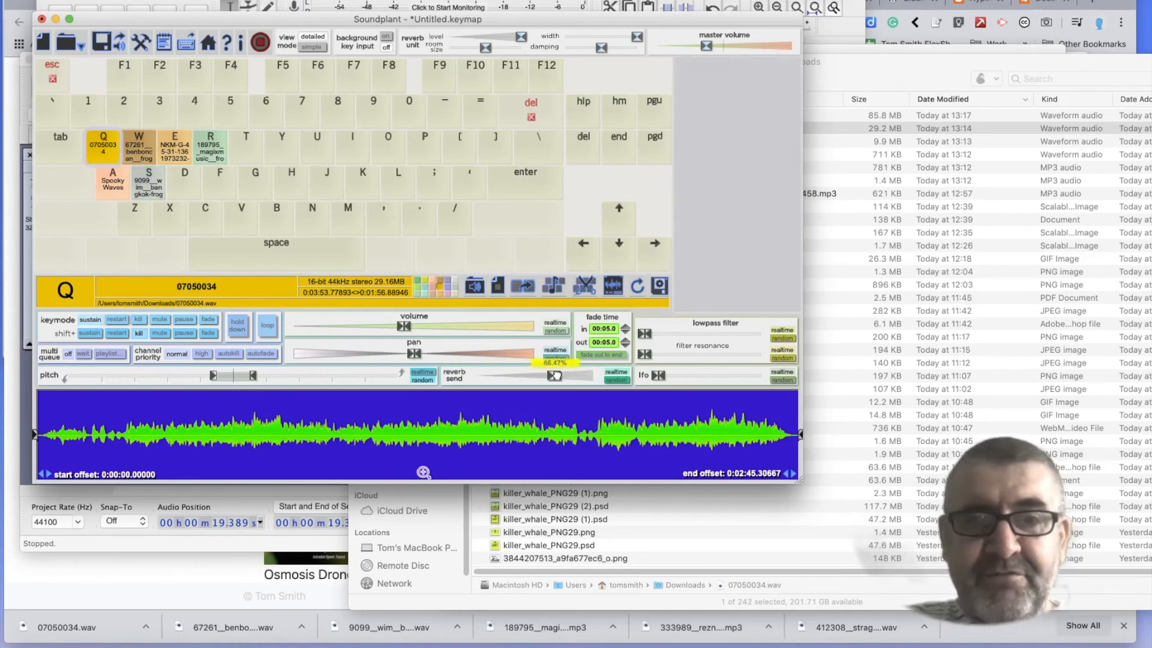
pyautogui.press('s')
pyautogui.press('s')
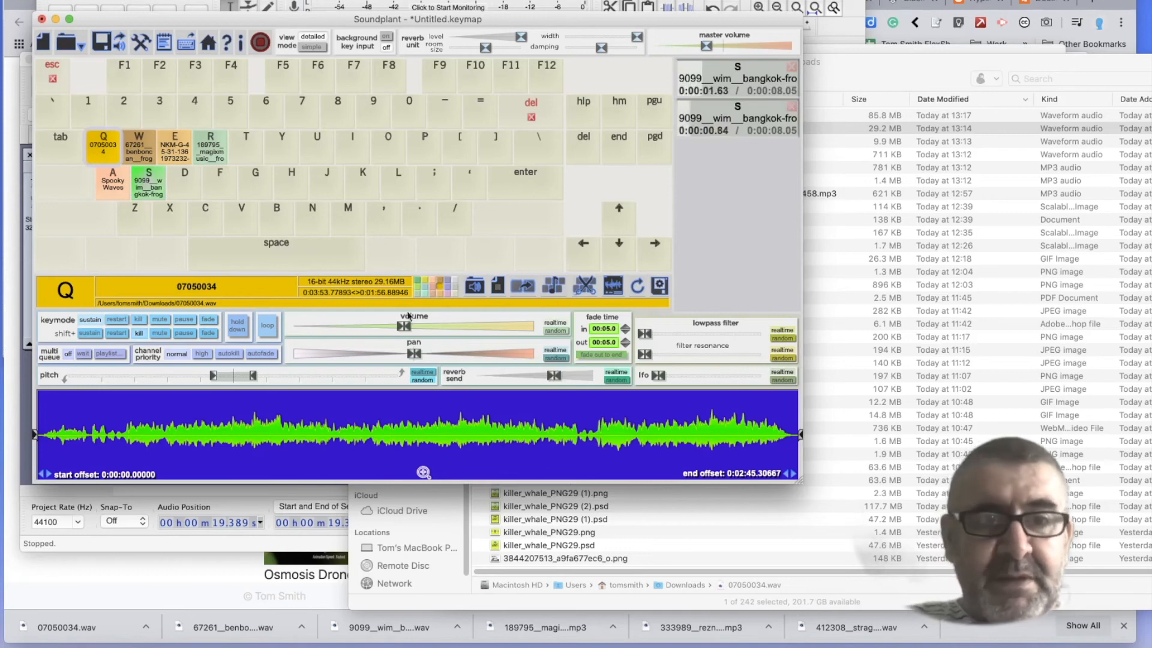
# Select the NKM-G sound on E for editing and play the Q, W and E sounds layered together
pyautogui.click(178, 154)
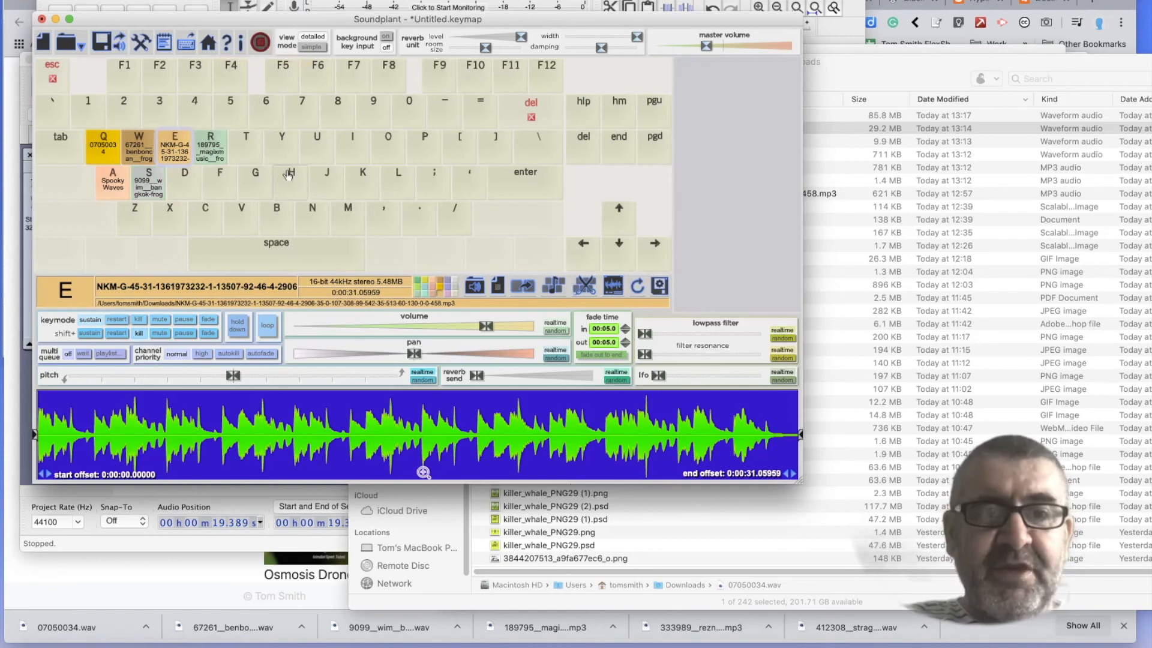
pyautogui.press('q')
pyautogui.press('w')
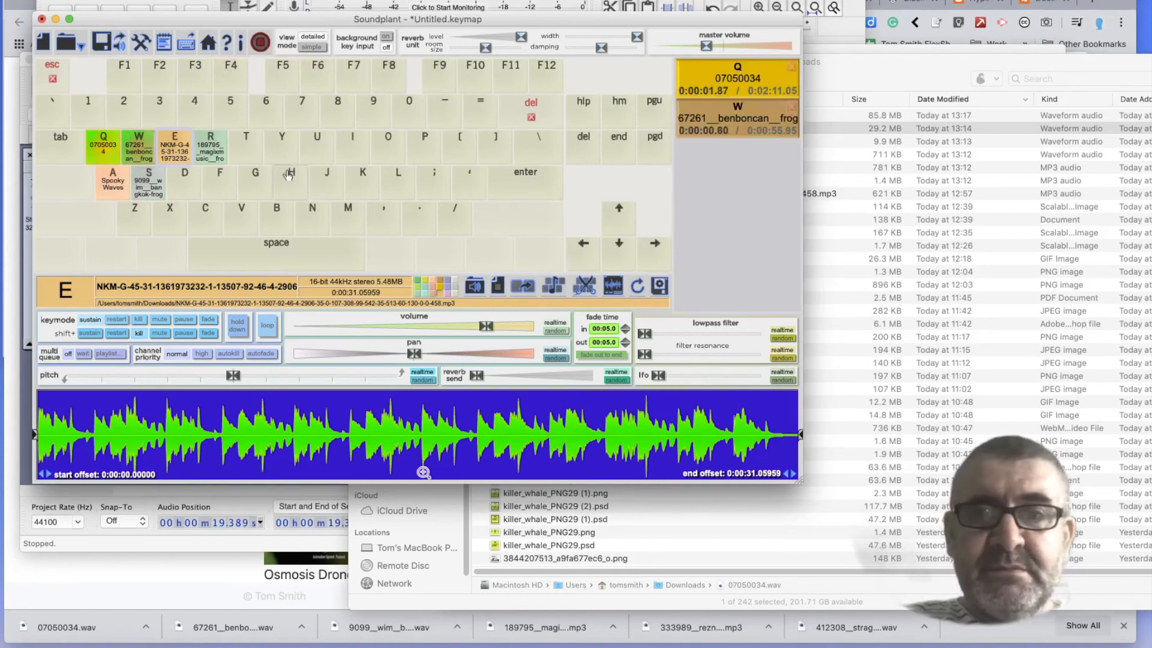
pyautogui.press('e')
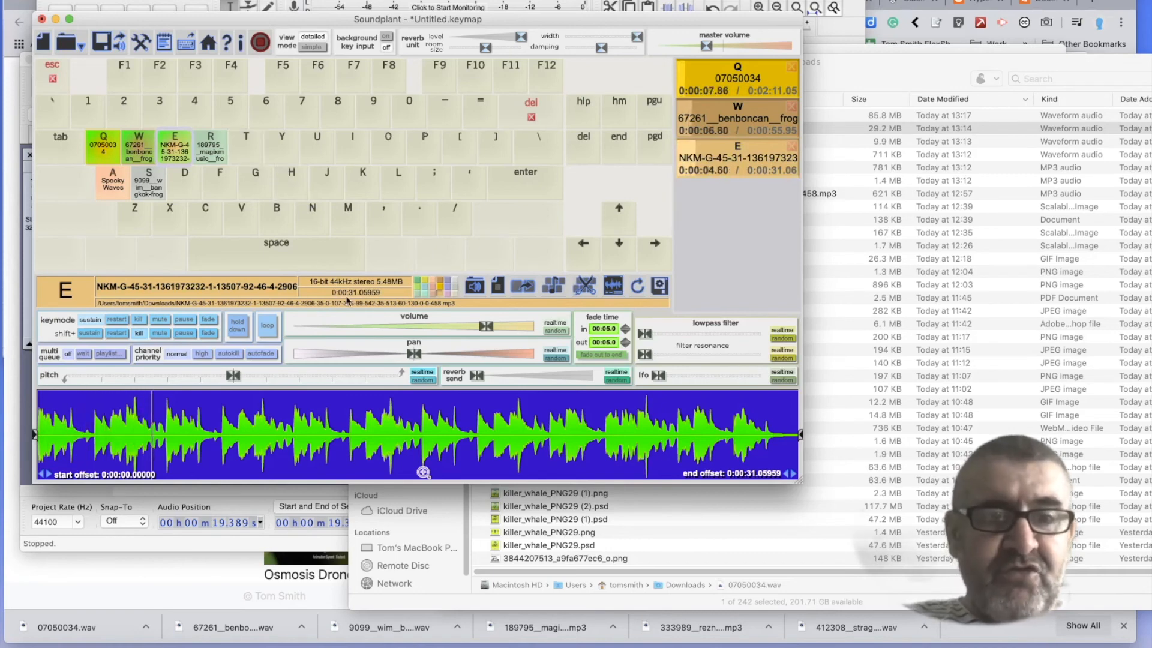
# Lower the E sound's pitch by about 16 semitones, pan it to -44%, and raise its lowpass filter, filter resonance and LFO settings
pyautogui.moveTo(233, 376)
pyautogui.moveTo(234, 377); pyautogui.dragTo(192, 381)
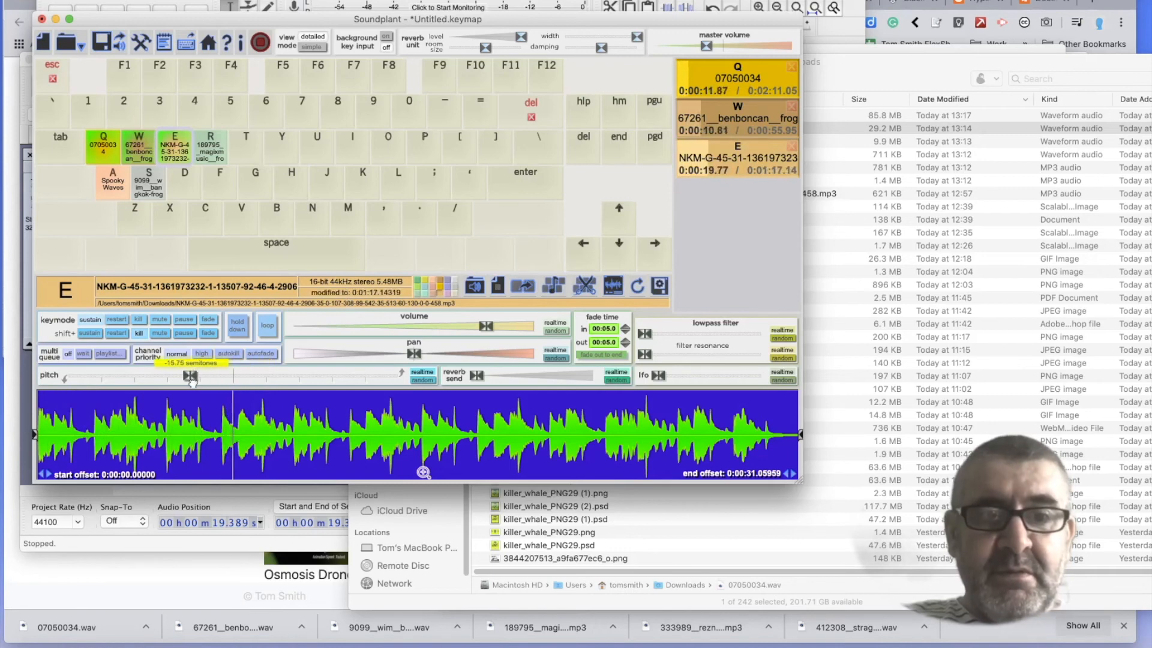
pyautogui.moveTo(191, 381)
pyautogui.mouseDown()
pyautogui.moveTo(175, 379)
pyautogui.moveTo(188, 379)
pyautogui.mouseUp()
pyautogui.moveTo(414, 353); pyautogui.dragTo(362, 354)
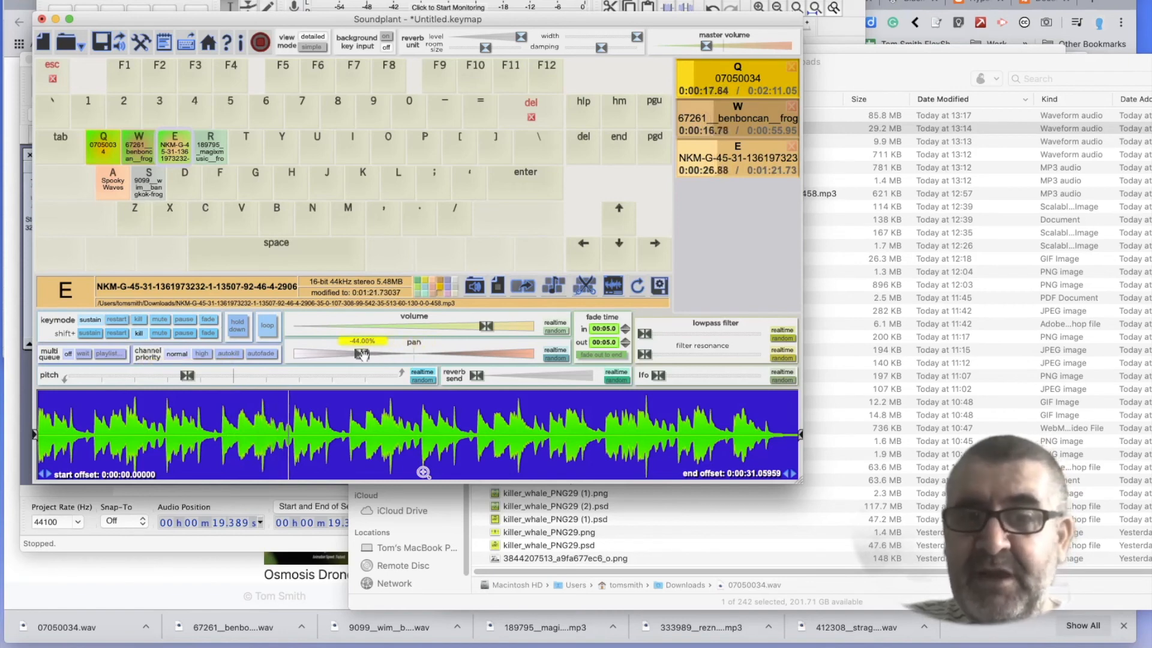
pyautogui.moveTo(651, 334); pyautogui.dragTo(691, 375)
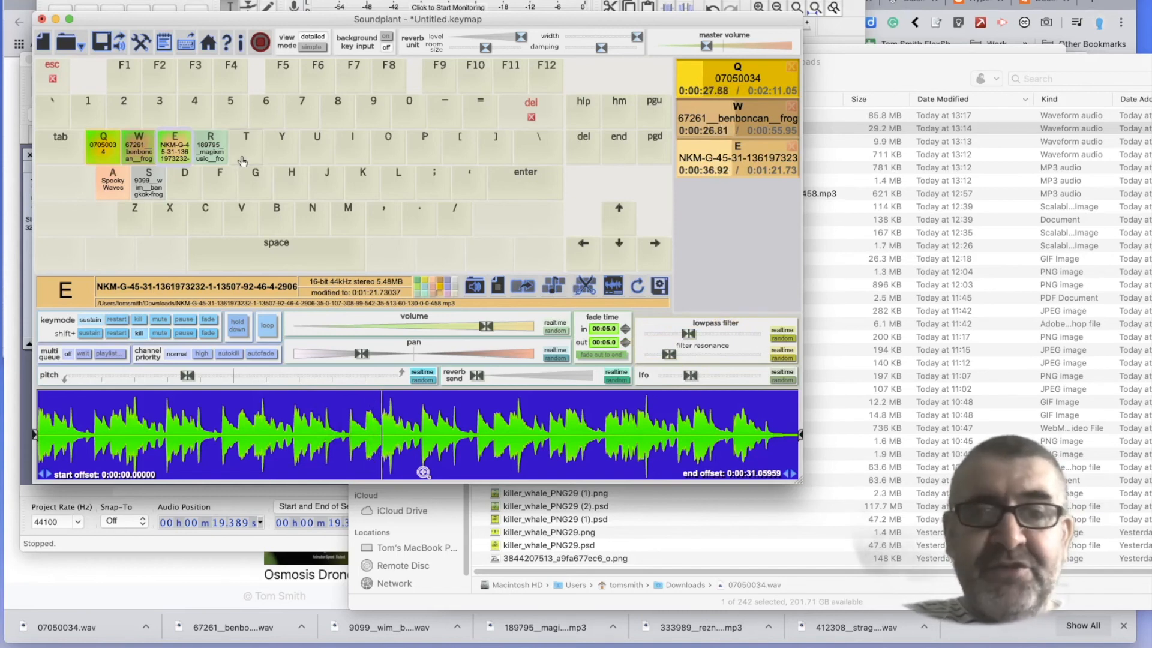
# Lower the E sound's pitch further while layering the frogs-forever sound on R, and select R for editing
pyautogui.press('r')
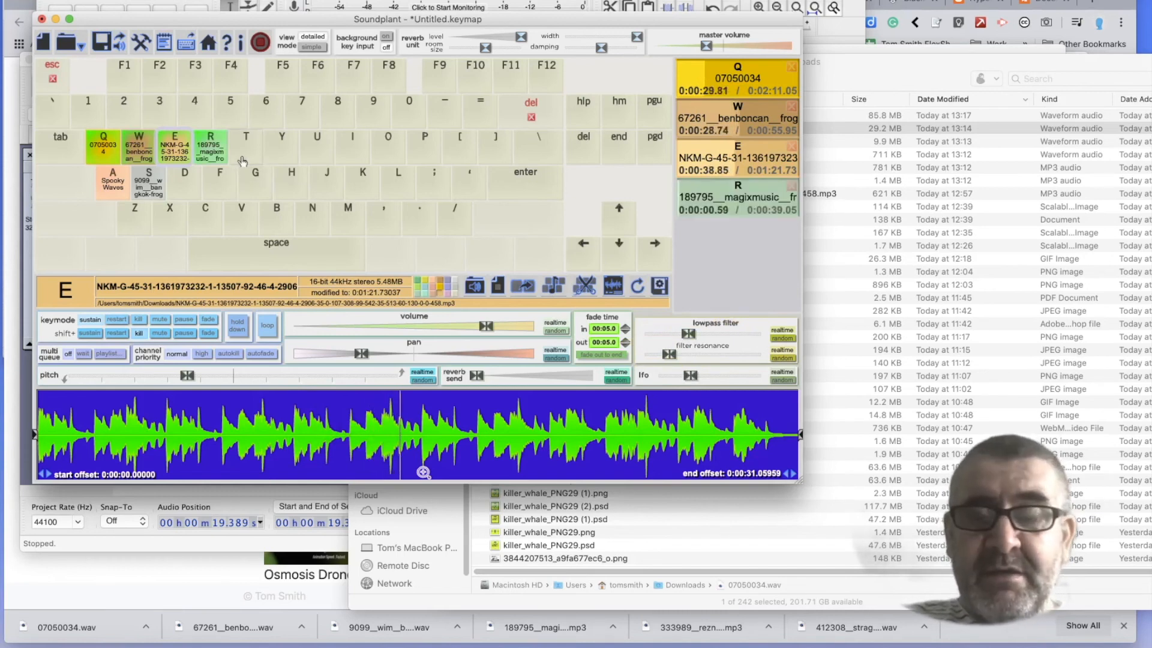
pyautogui.moveTo(188, 376); pyautogui.dragTo(141, 376)
pyautogui.press('r')
pyautogui.click(216, 144)
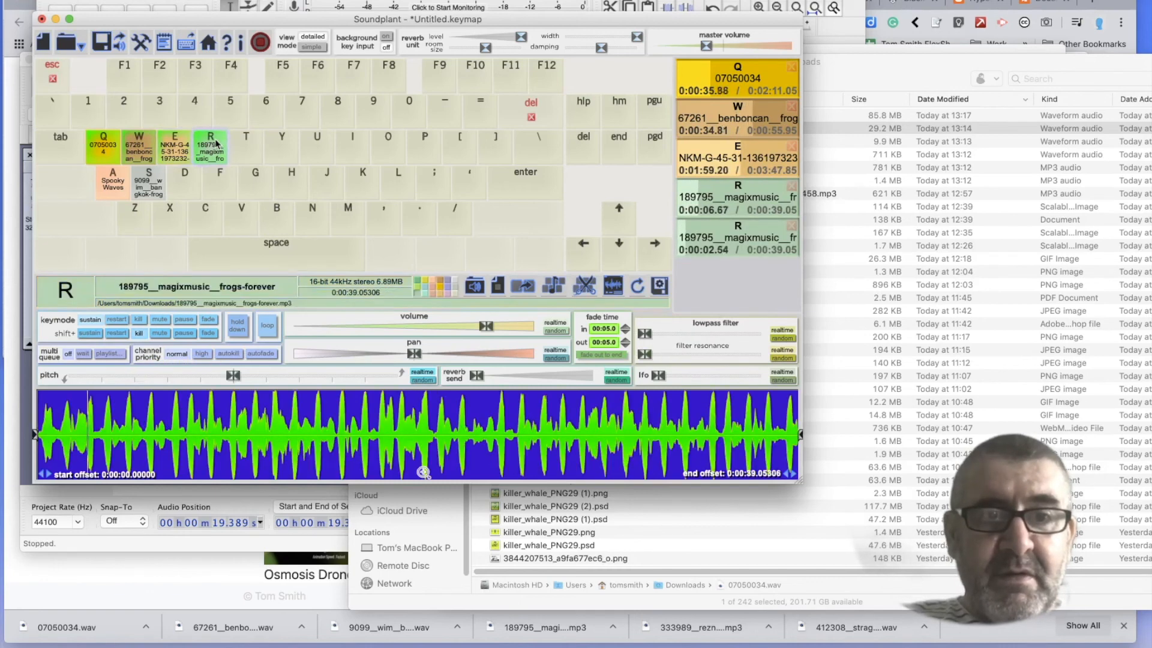
# Lower the R sound's pitch until its length is about 4:26, trigger it again, and select and play SpookyWaves on A
pyautogui.moveTo(233, 376); pyautogui.dragTo(142, 375)
pyautogui.press('r')
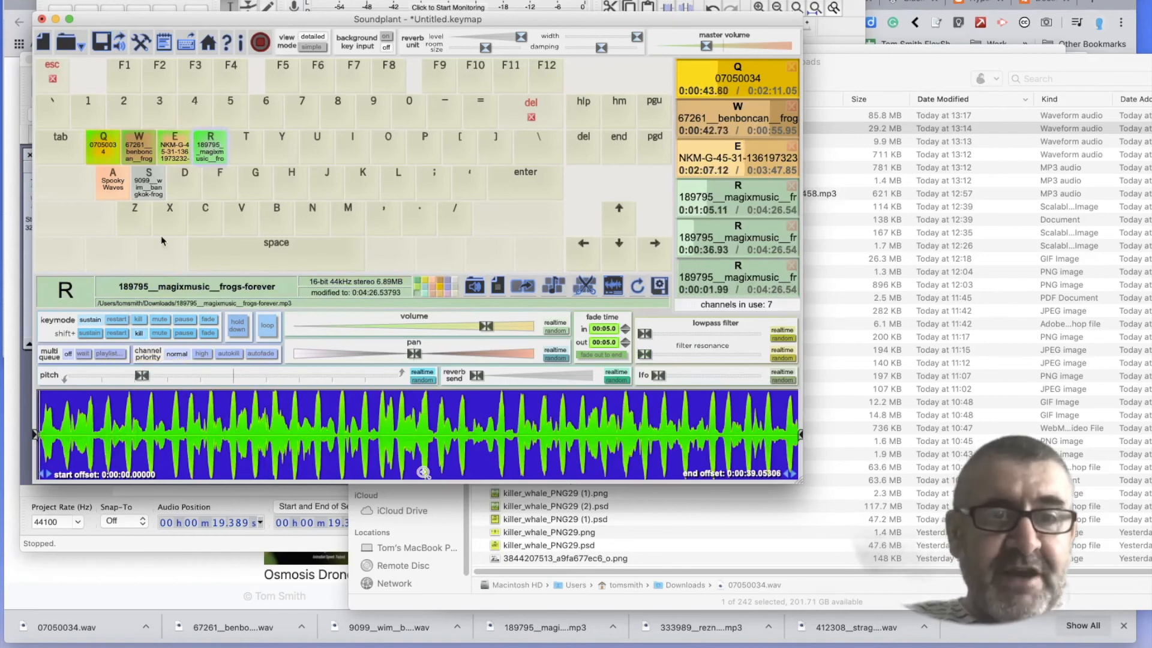
pyautogui.click(108, 186)
pyautogui.press('a')
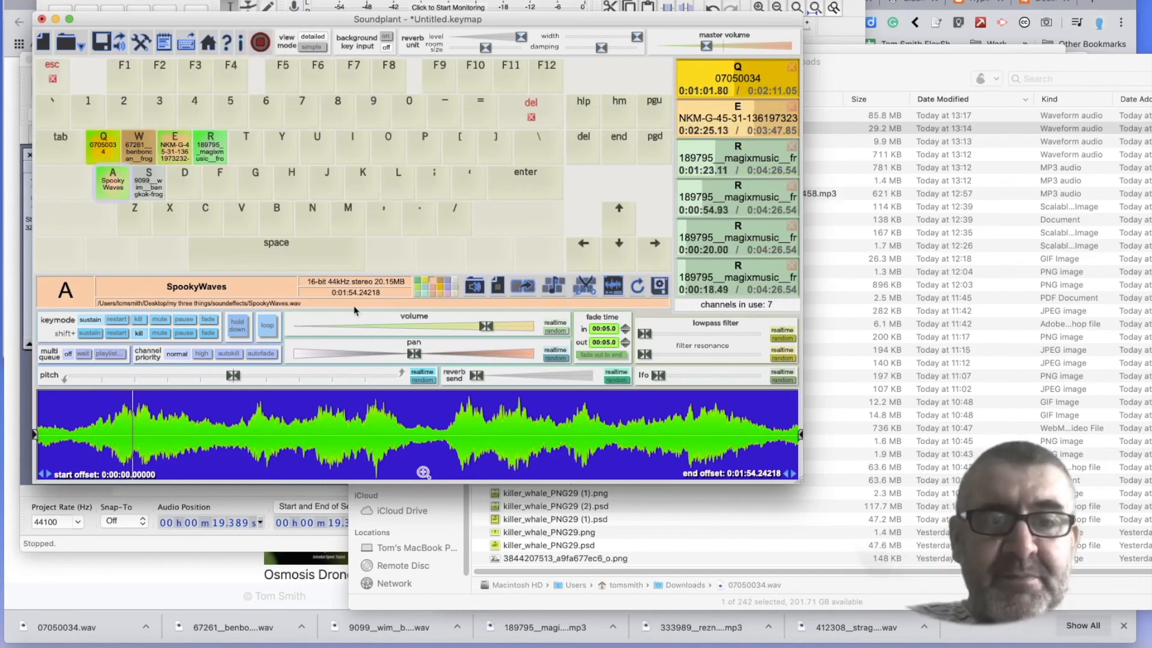
# Stop all the playing sounds one by one, including the layered R, E, Q and A channels
pyautogui.click(792, 266)
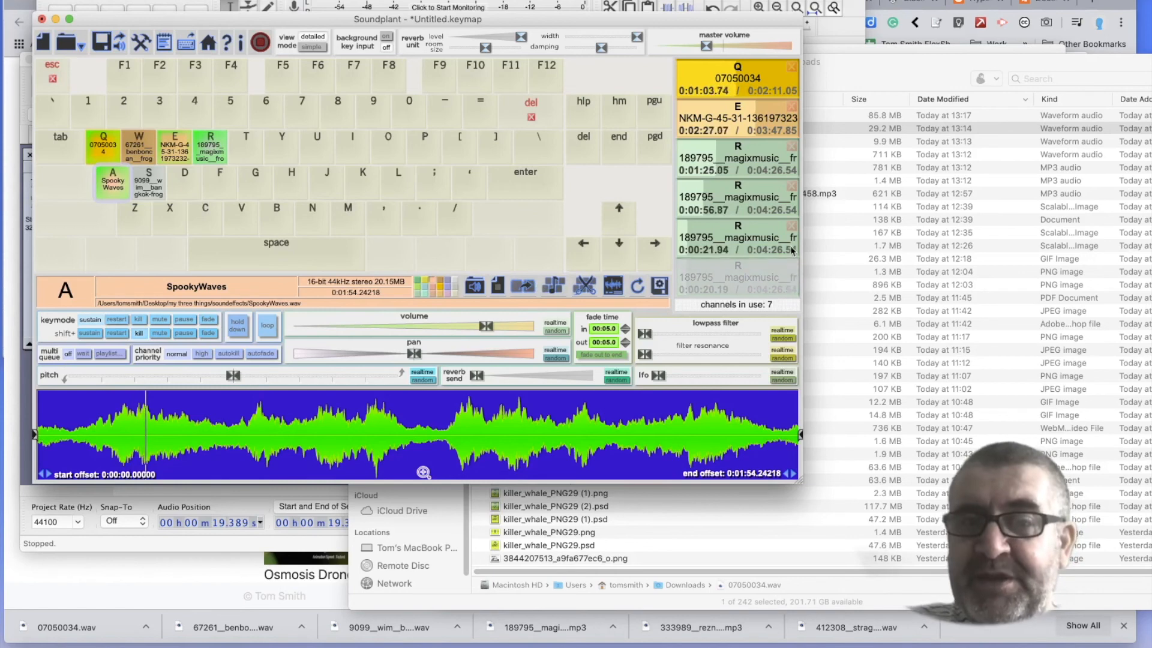
pyautogui.click(791, 225)
pyautogui.click(792, 186)
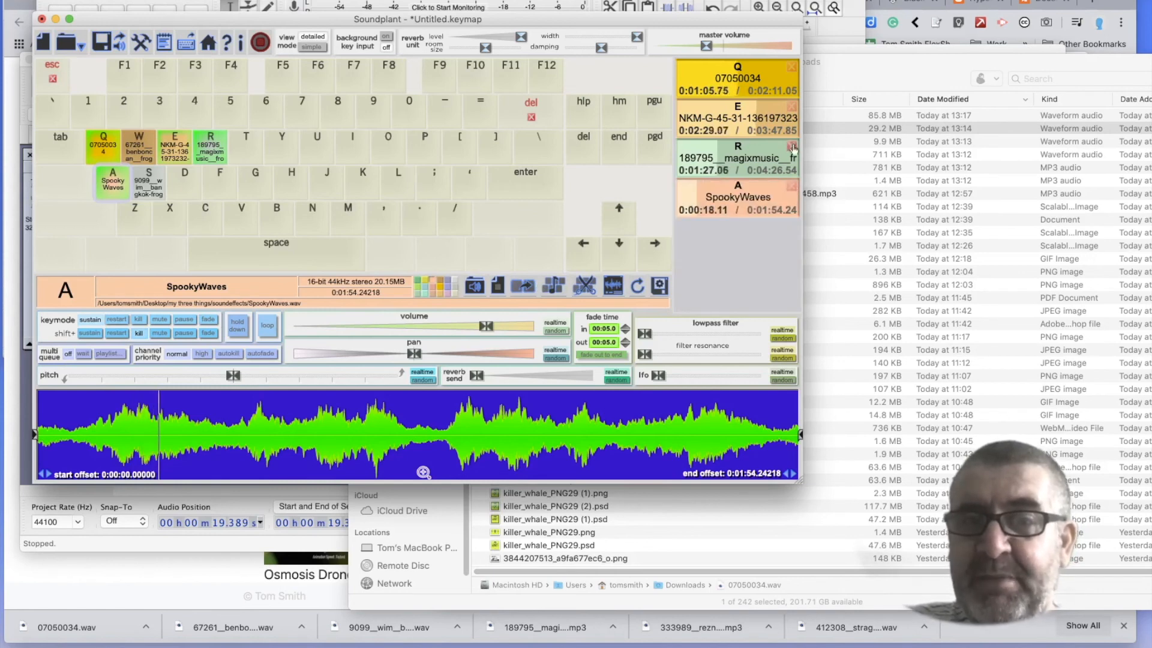
pyautogui.click(792, 106)
pyautogui.click(792, 66)
pyautogui.click(792, 66)
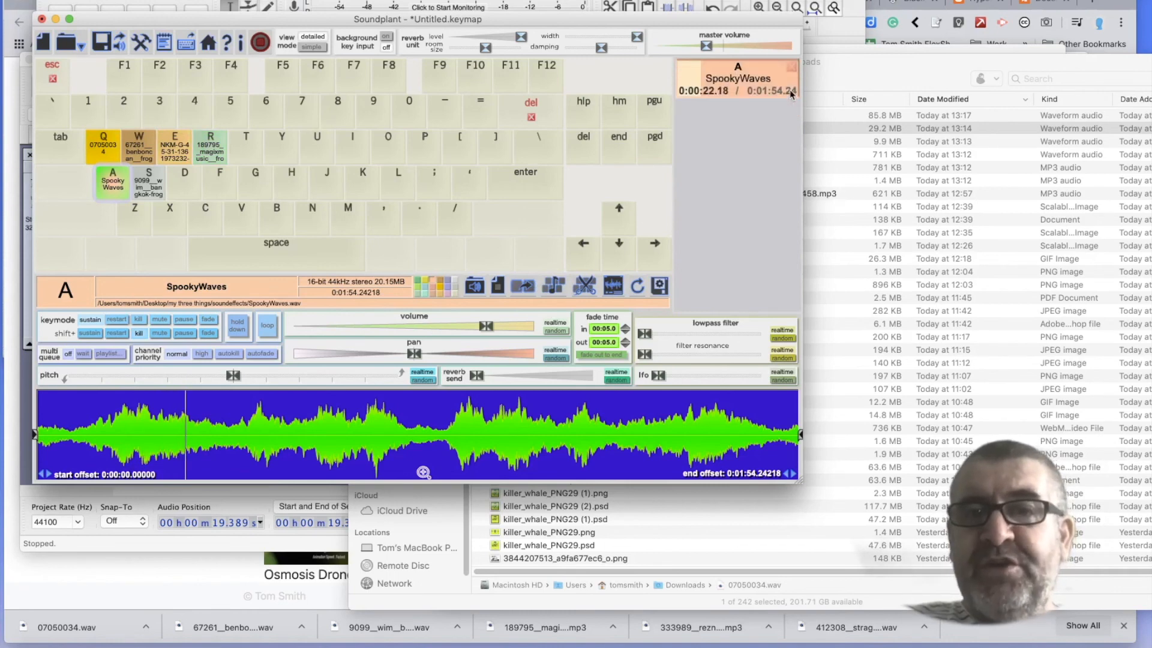
pyautogui.click(792, 66)
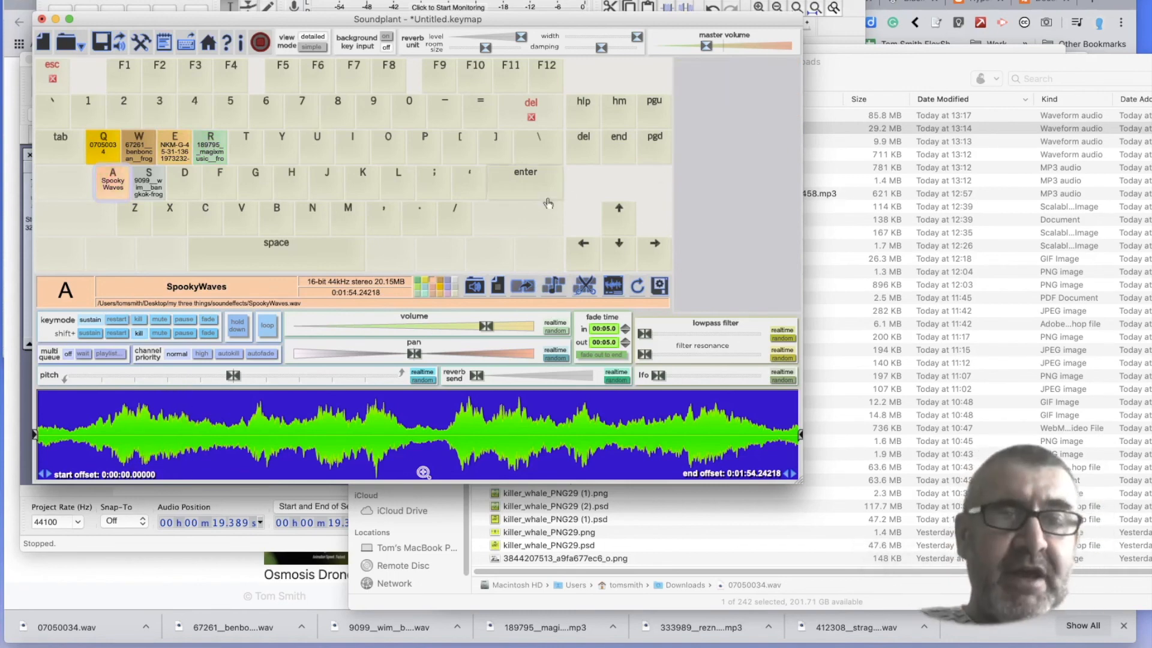
# Start recording the output, set the A sound's pitch to -23.75 semitones, and layer two R triggers with the S sound
pyautogui.click(262, 43)
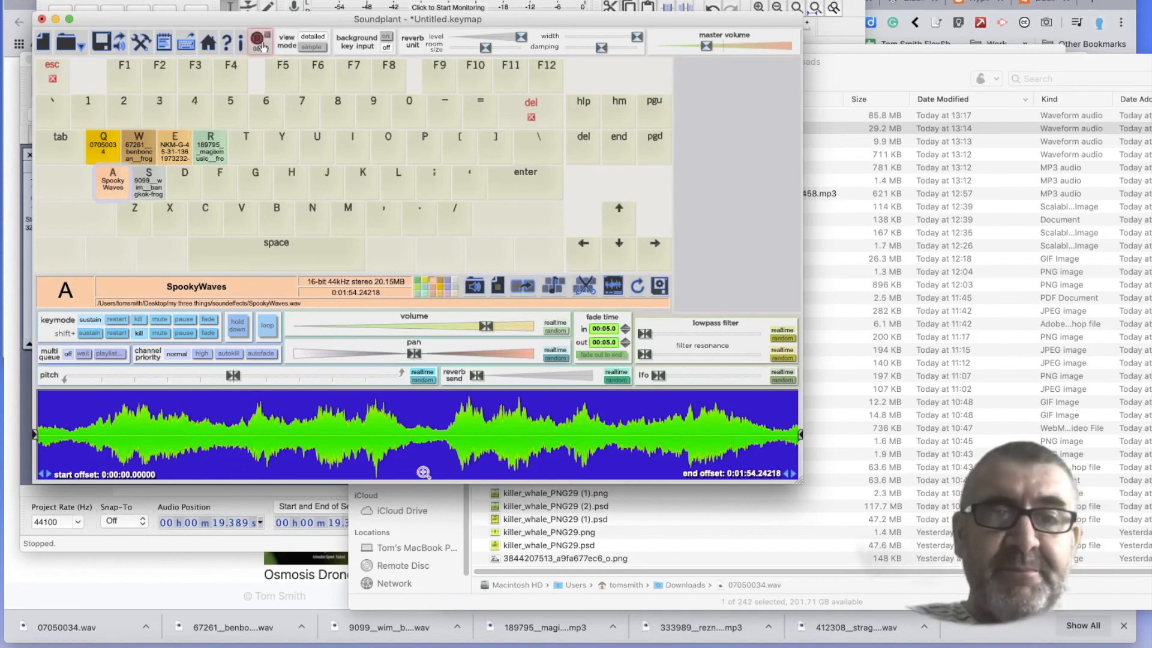
pyautogui.press('r')
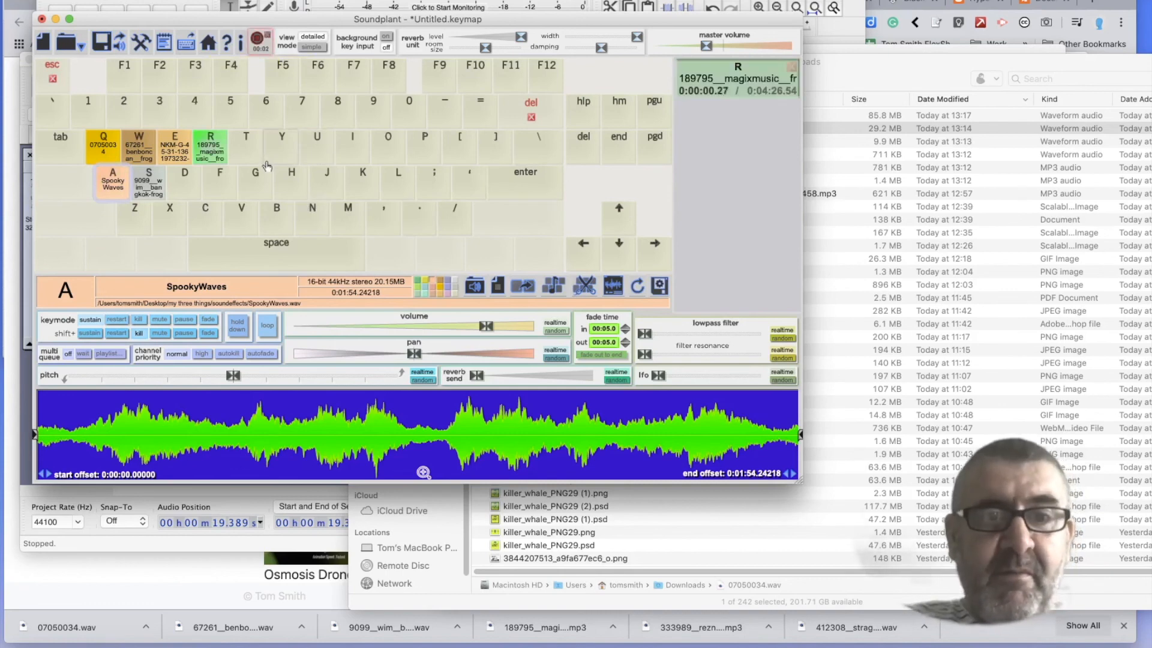
pyautogui.moveTo(233, 375); pyautogui.dragTo(176, 377)
pyautogui.press('r')
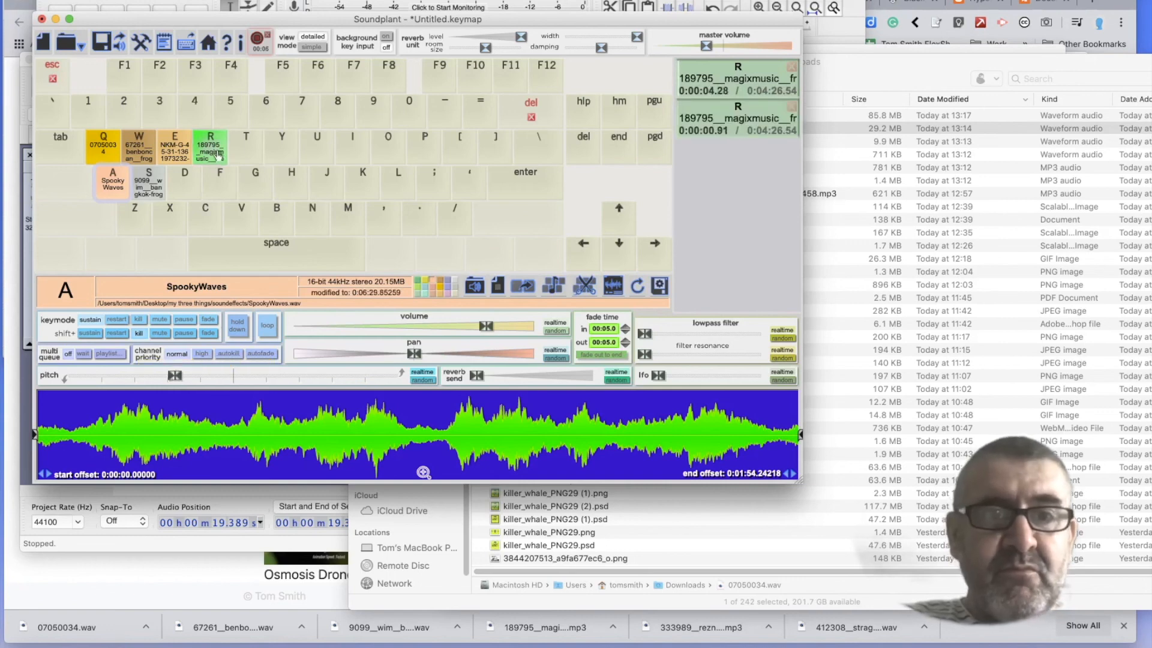
pyautogui.press('s')
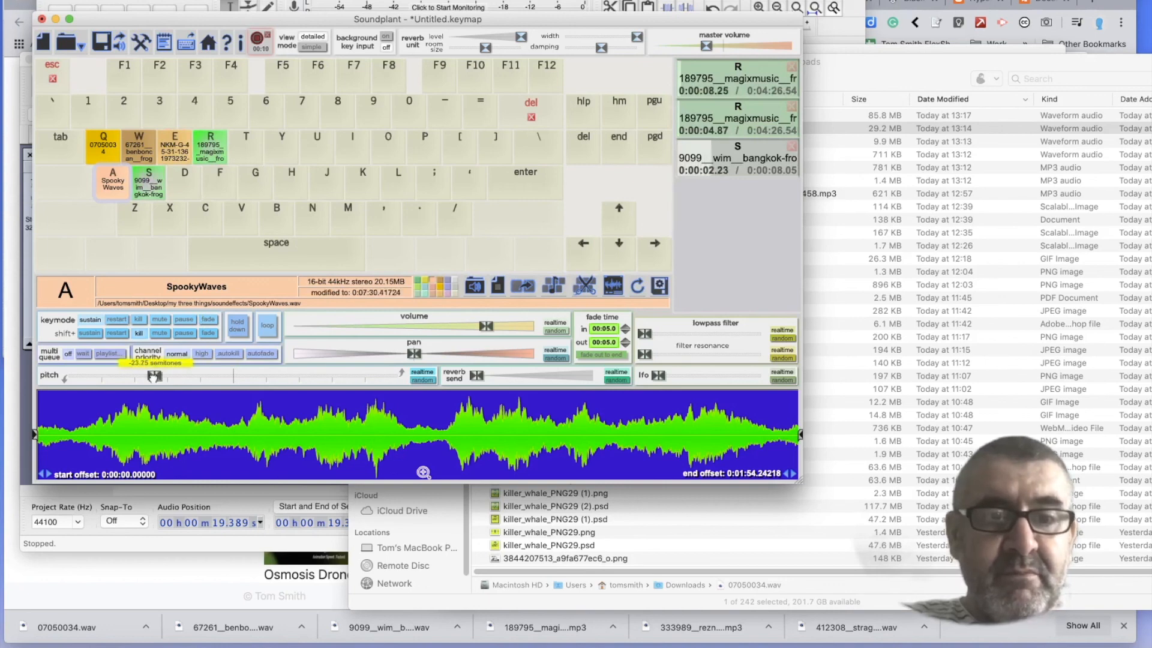
# Lower the bangkok-frog sound on S in pitch until its length is about 29.5 seconds, triggering it repeatedly over the R layers
pyautogui.click(139, 190)
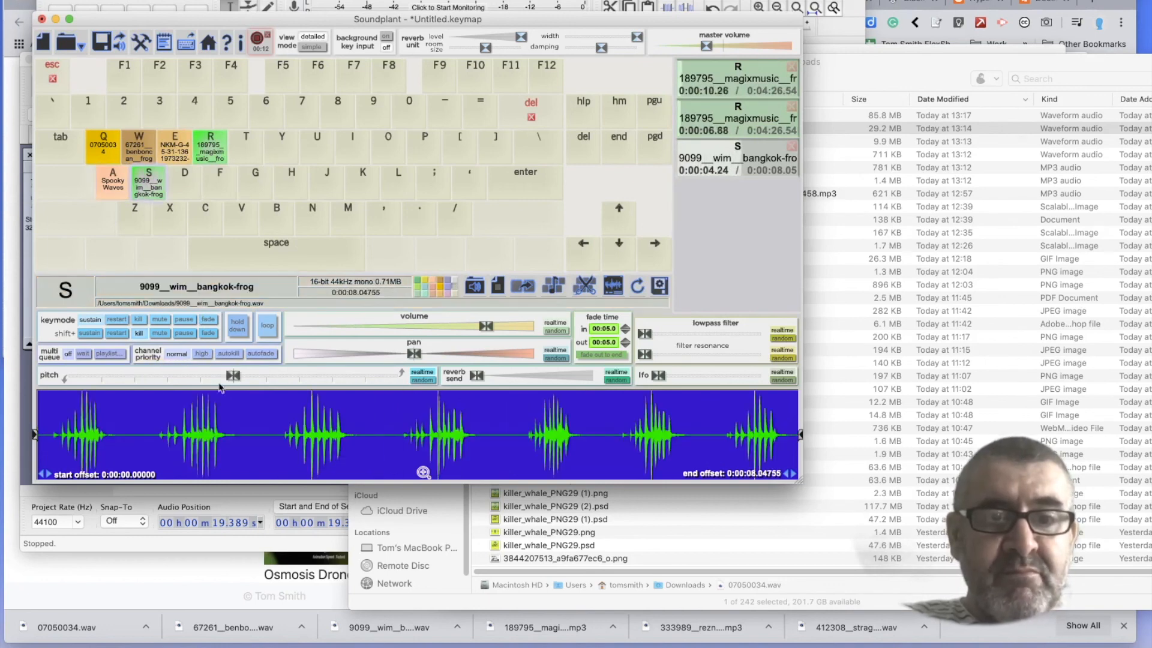
pyautogui.moveTo(233, 375); pyautogui.dragTo(139, 378)
pyautogui.press('s')
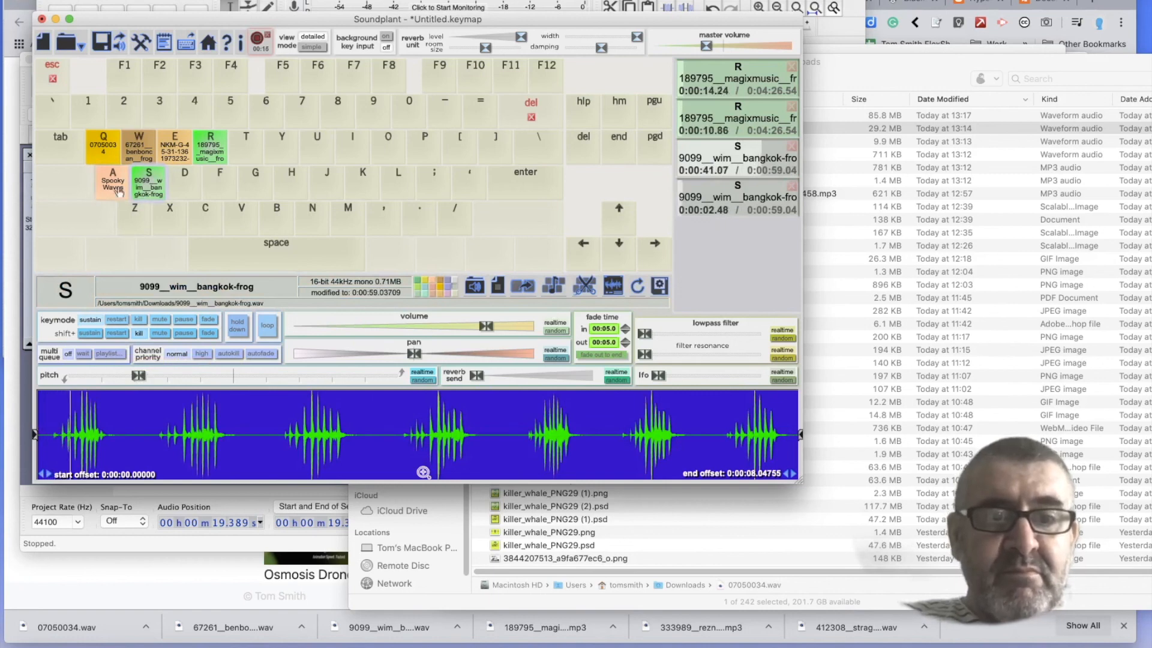
pyautogui.moveTo(138, 375); pyautogui.dragTo(172, 376)
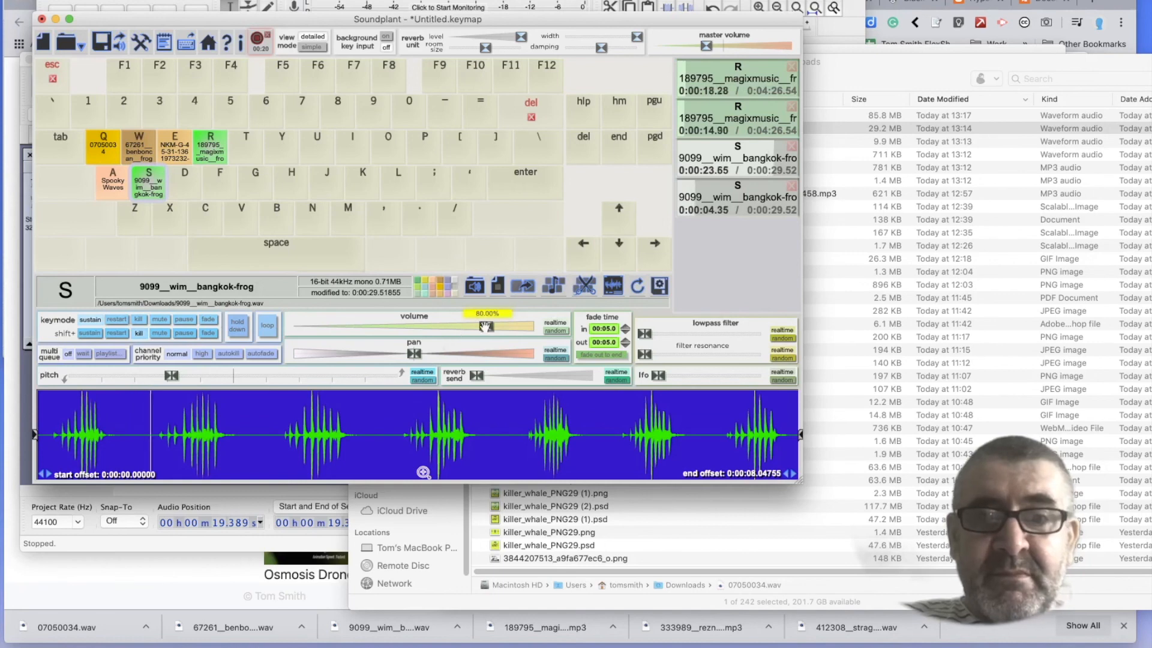
pyautogui.press('s')
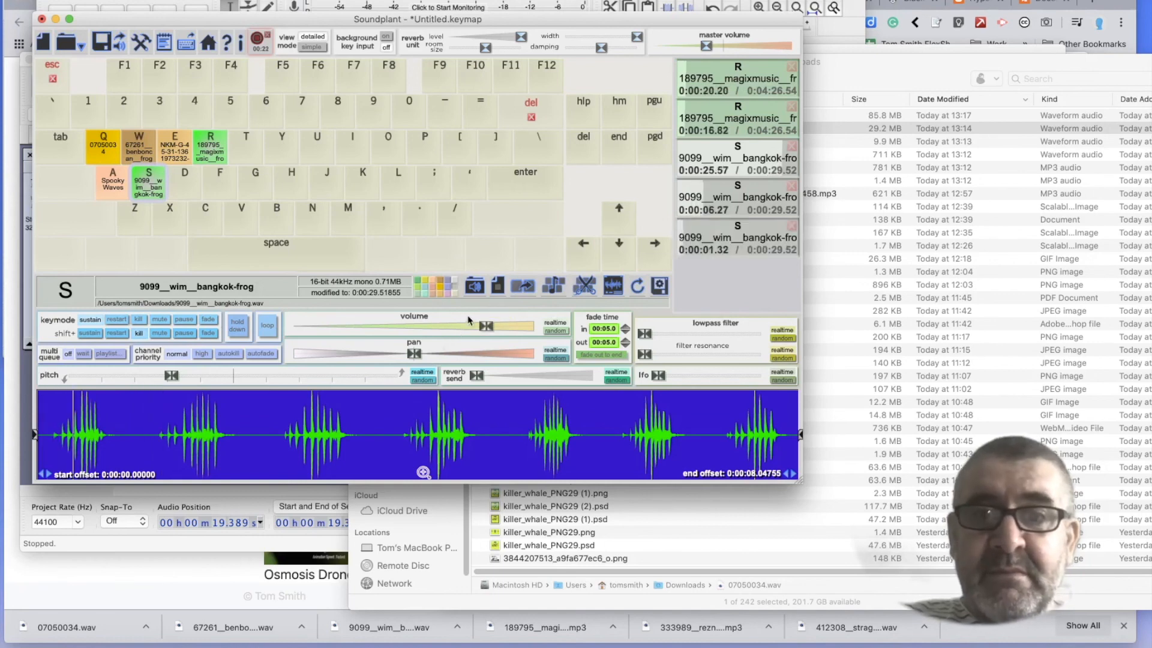
pyautogui.press('s')
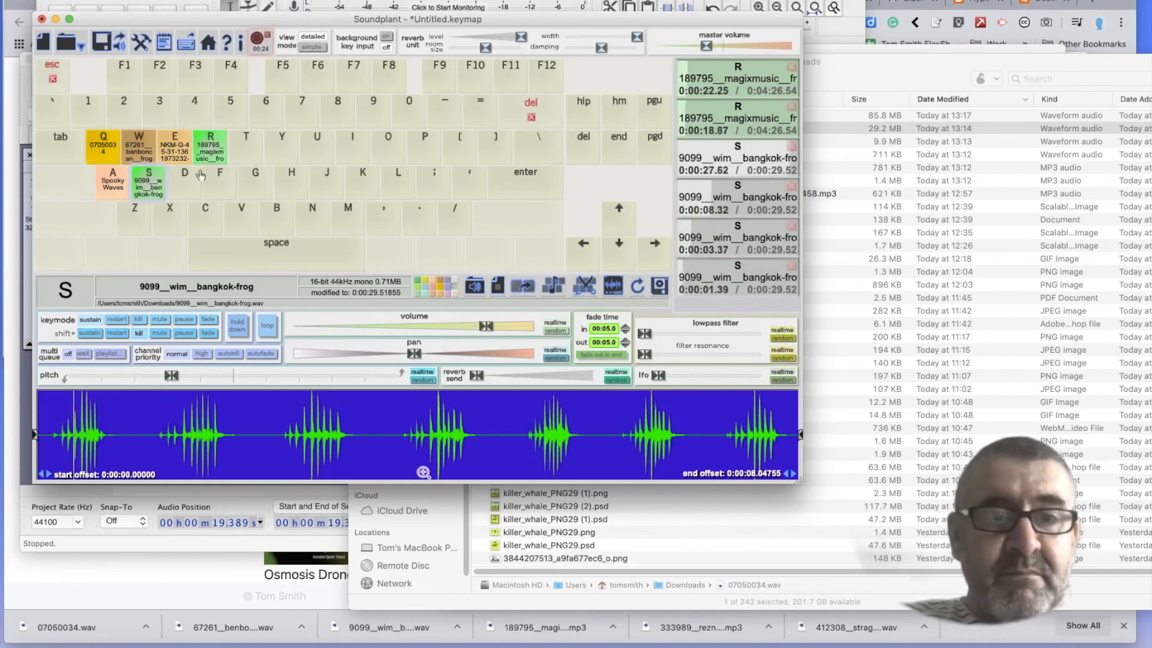
# Play the frog-croaking sound on W, raise its pitch to +23.75 semitones, drop it to a length of about 4:11, and retrigger it
pyautogui.click(139, 155)
pyautogui.press('w')
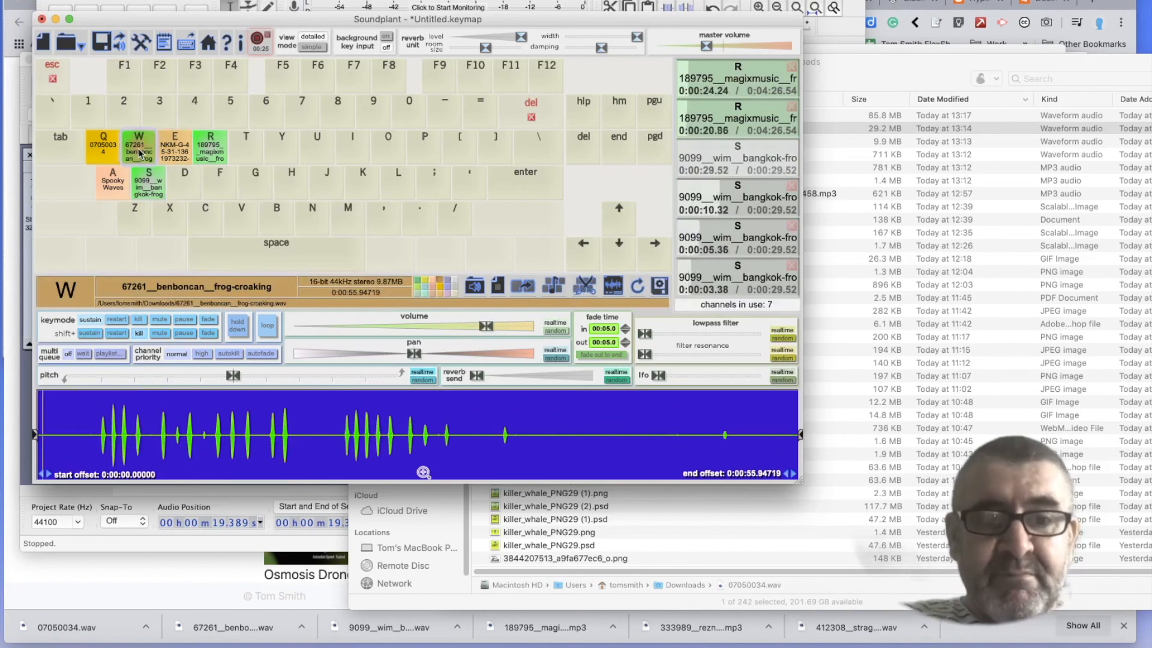
pyautogui.moveTo(234, 375); pyautogui.dragTo(299, 375)
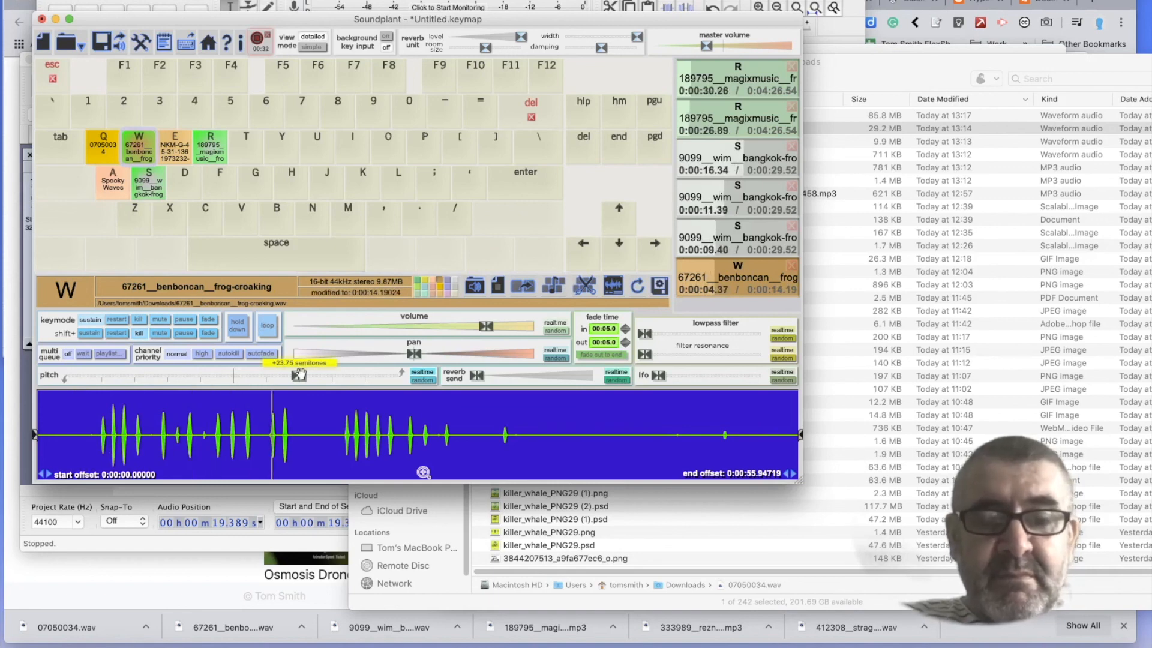
pyautogui.moveTo(299, 374); pyautogui.dragTo(162, 376)
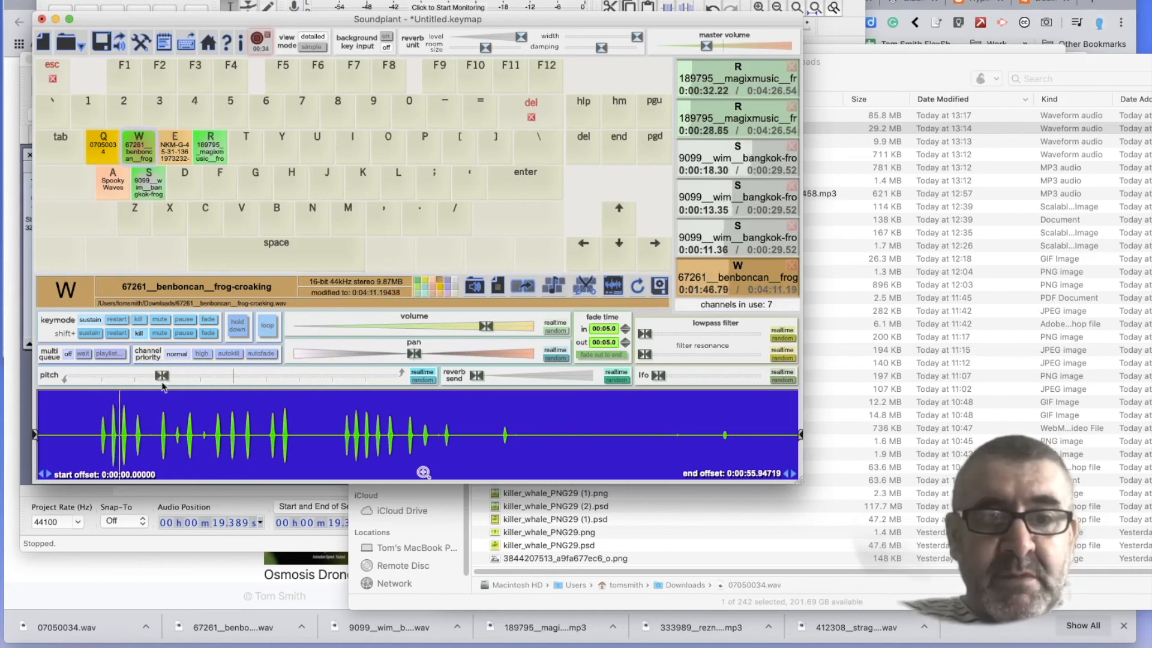
pyautogui.press('w')
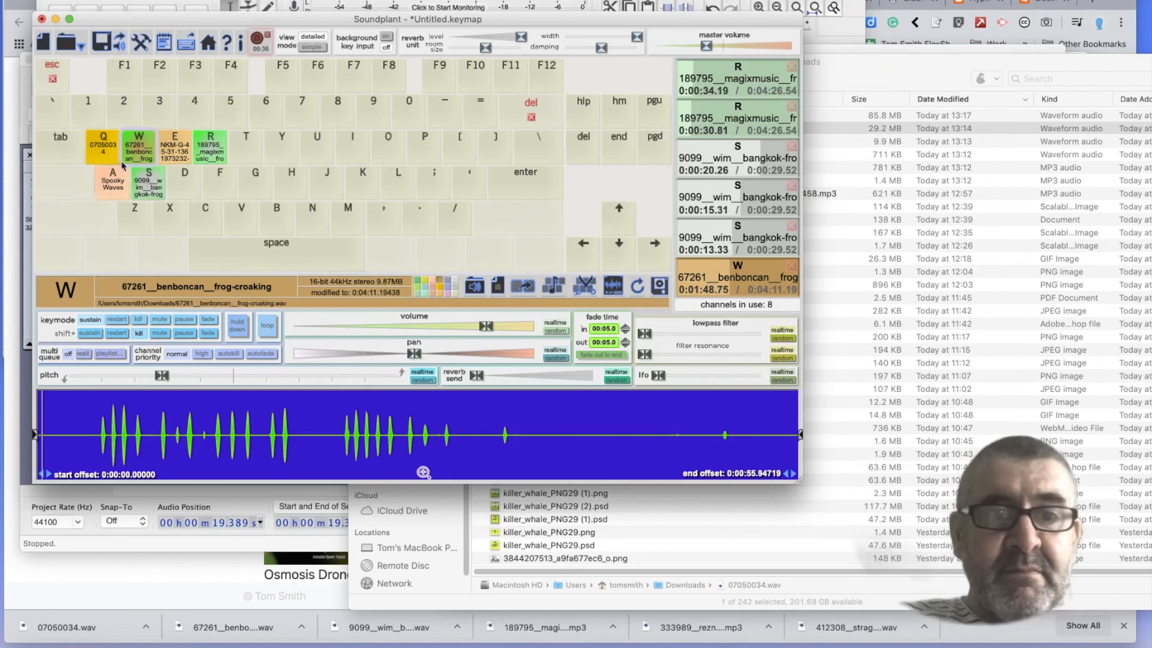
# Lower the minimum of the Q sound's random pitch range until its longest length is about 14:17
pyautogui.click(105, 152)
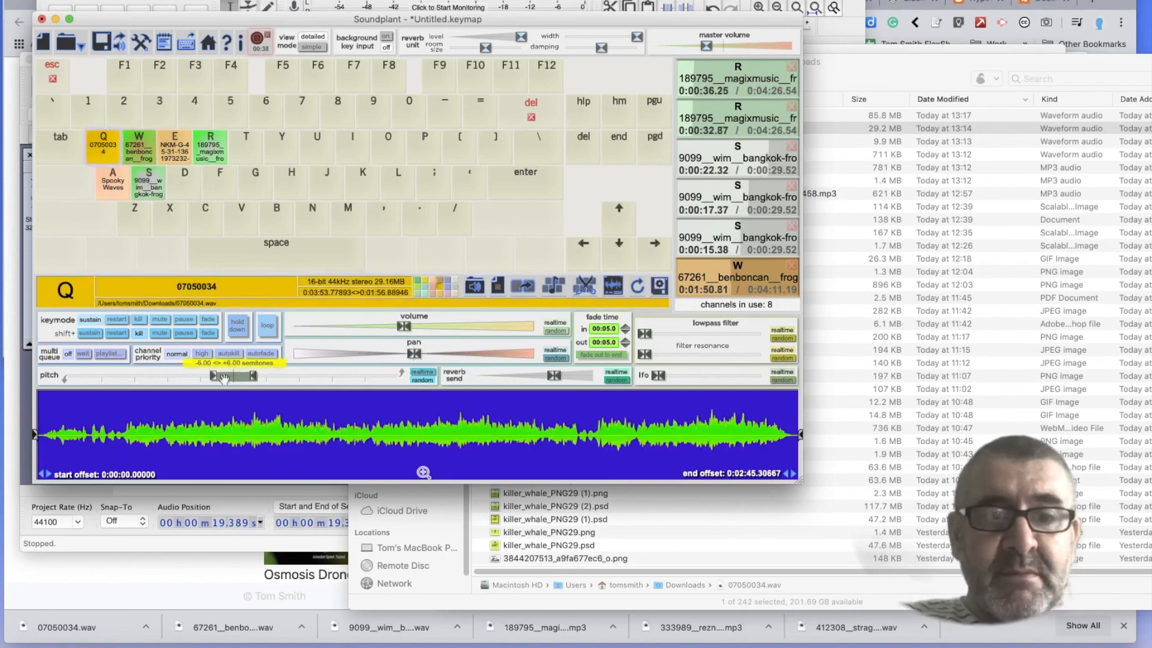
pyautogui.moveTo(213, 376); pyautogui.dragTo(152, 378)
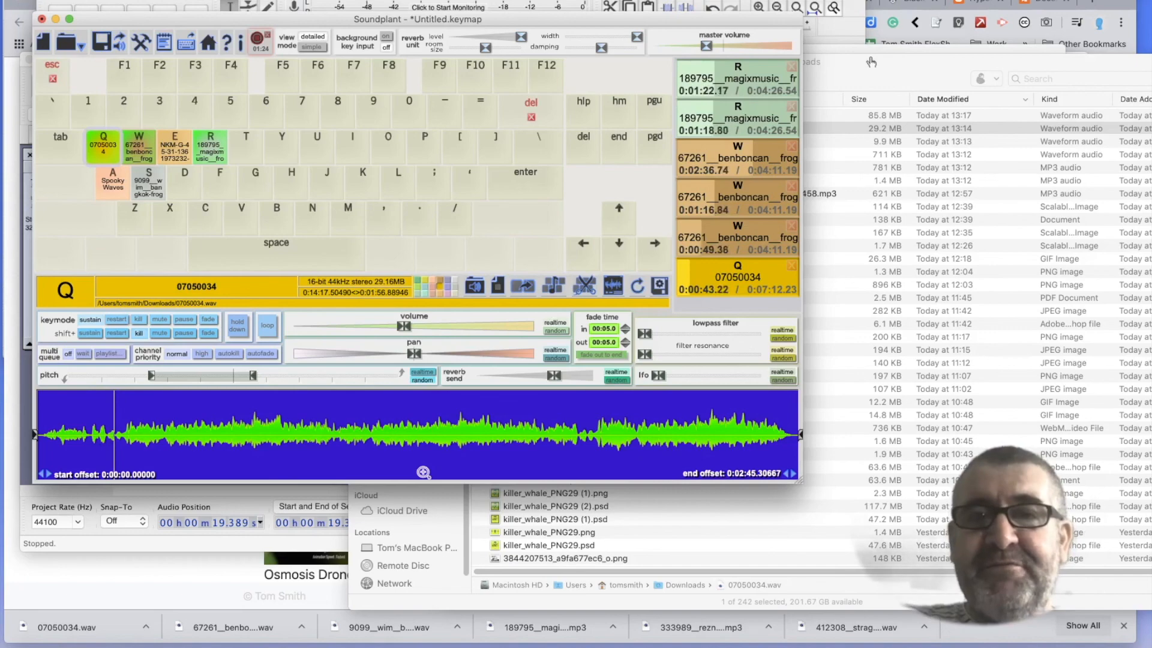
# Switch to the OBS window with the screen recording controls
pyautogui.click(823, 0)
pyautogui.click(834, 0)
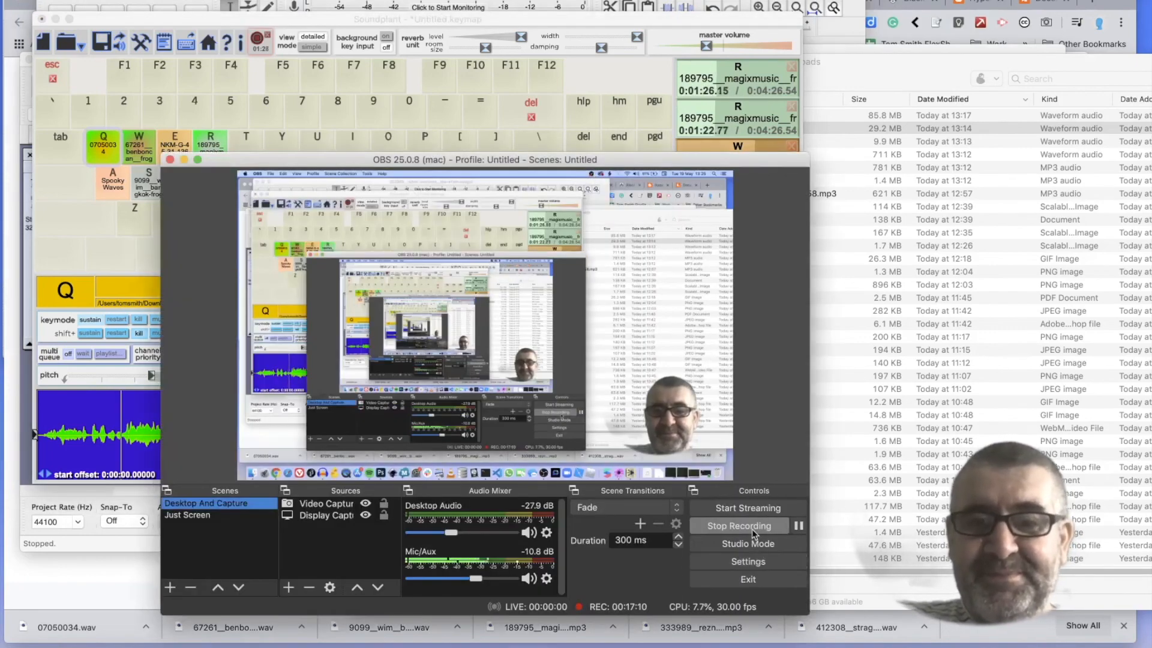